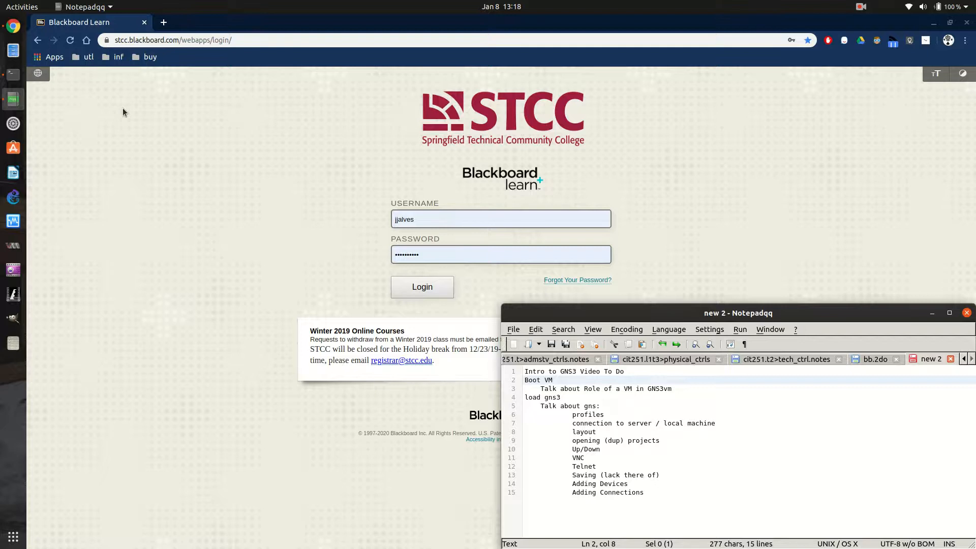
Switch to the terminal, list the contents of /dev and highlight the kvm entry
key("super+d")
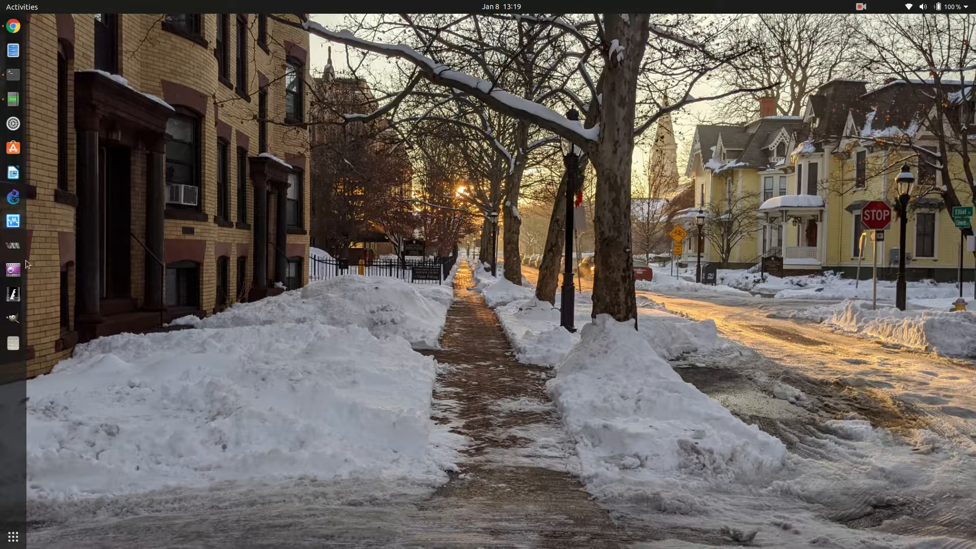
left_click(12, 76)
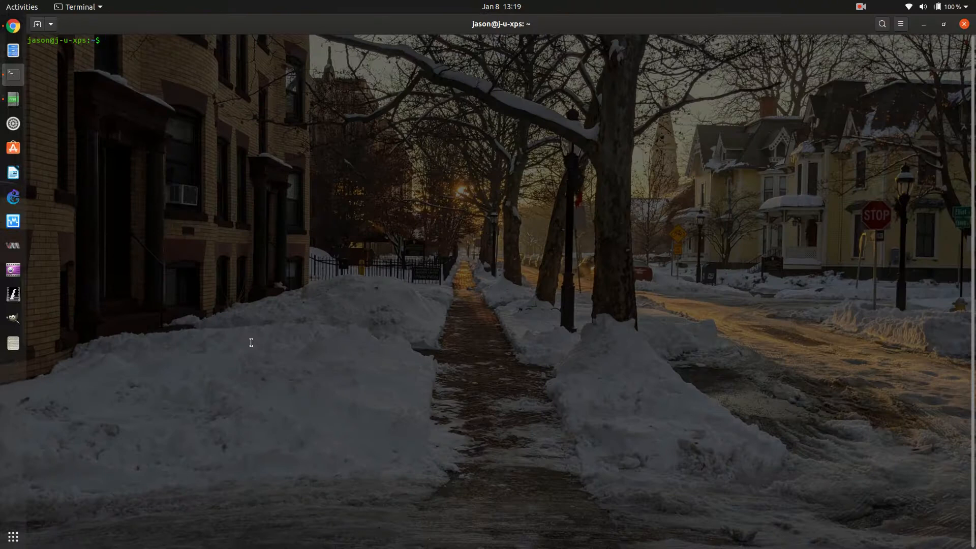
type("cd /dev")
key("Return")
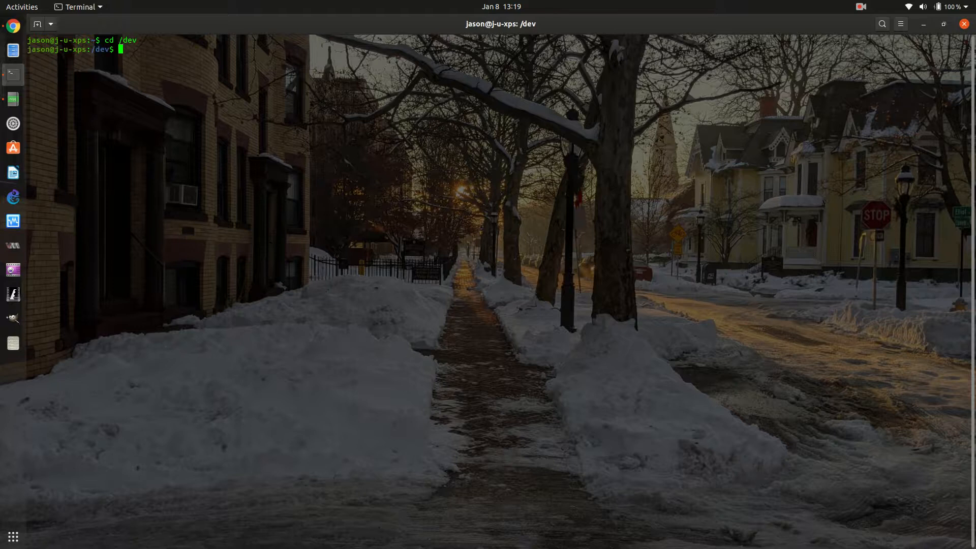
type("ls")
key("Return")
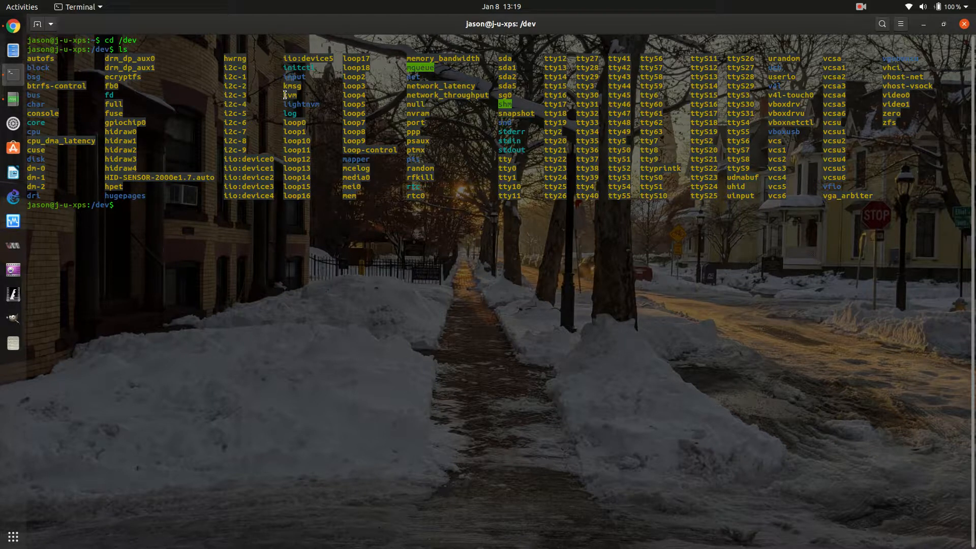
left_click_drag(284, 95, 305, 95)
left_click(293, 292)
Open Virtual Machine Manager on an empty workspace and place its window in the desktop's upper-left corner
key("ctrl+alt+Down")
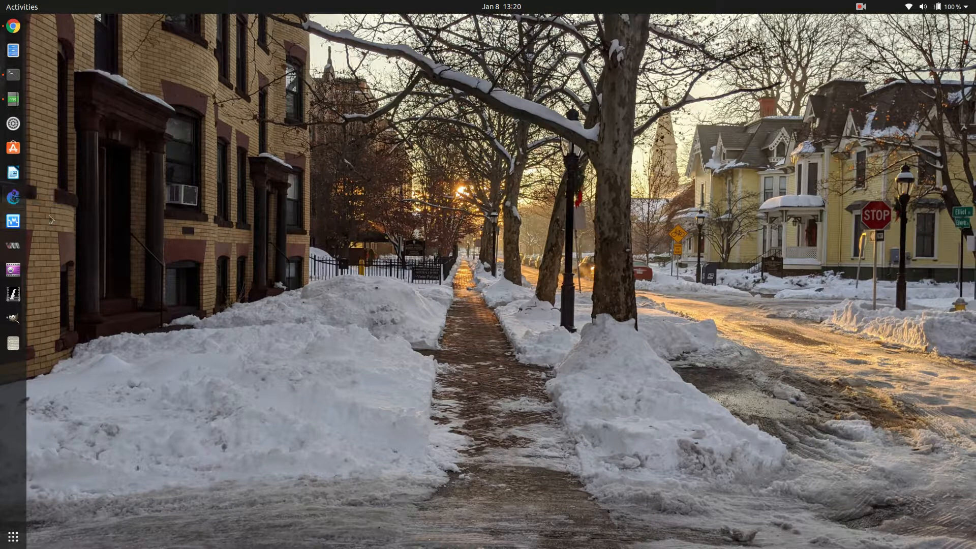
left_click(13, 247)
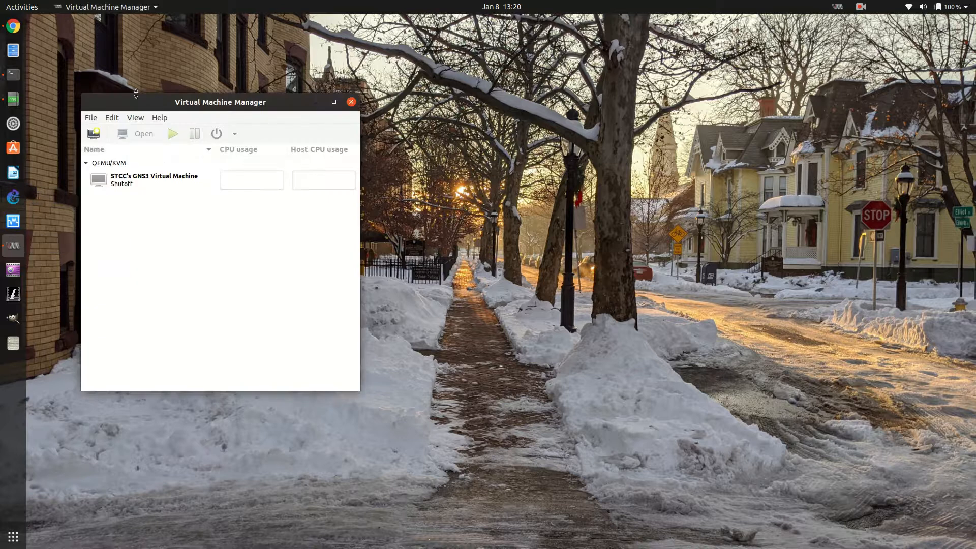
left_click_drag(156, 105, 107, 26)
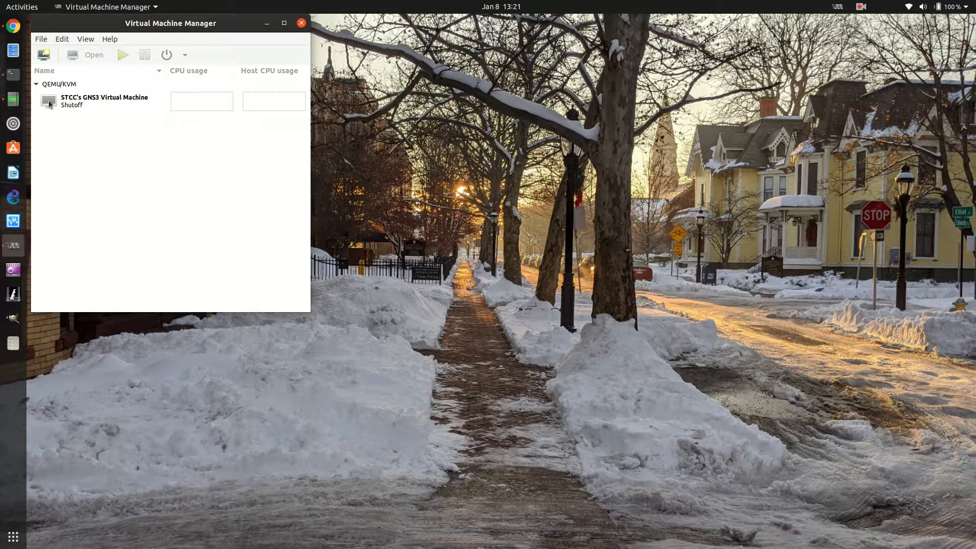
Start STCC's GNS3 Virtual Machine and open its console
left_click(108, 107)
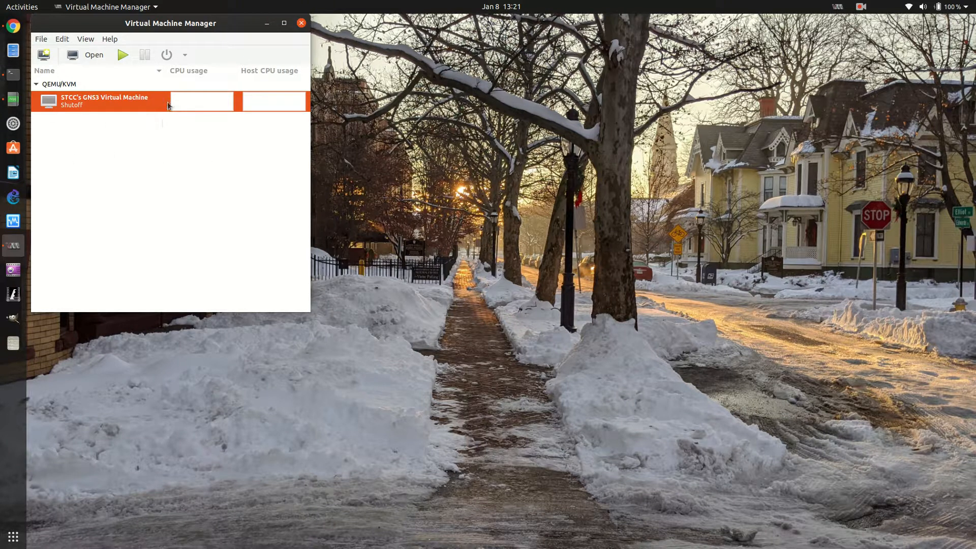
left_click(121, 55)
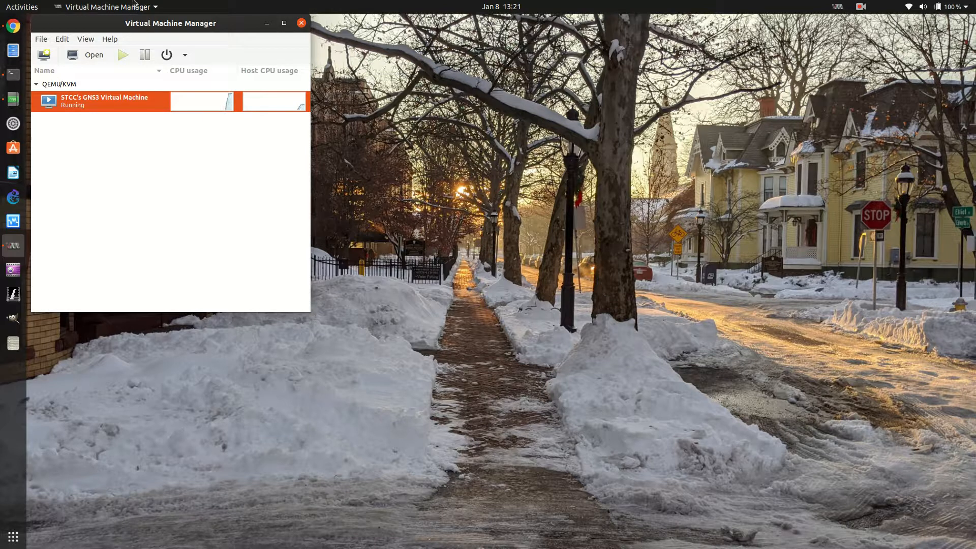
left_click(84, 55)
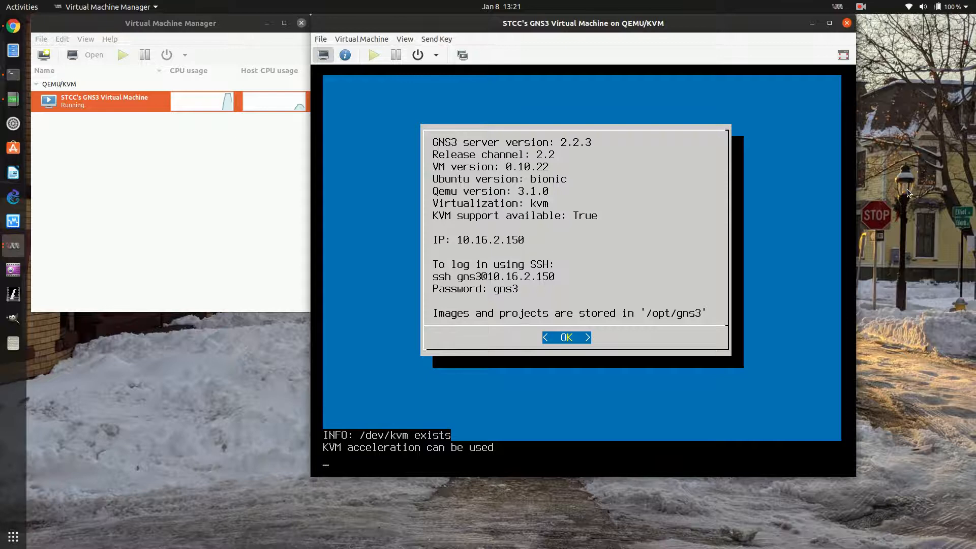
Dismiss the VM information screen and look through the options in the GNS3 VM menu
key("Return")
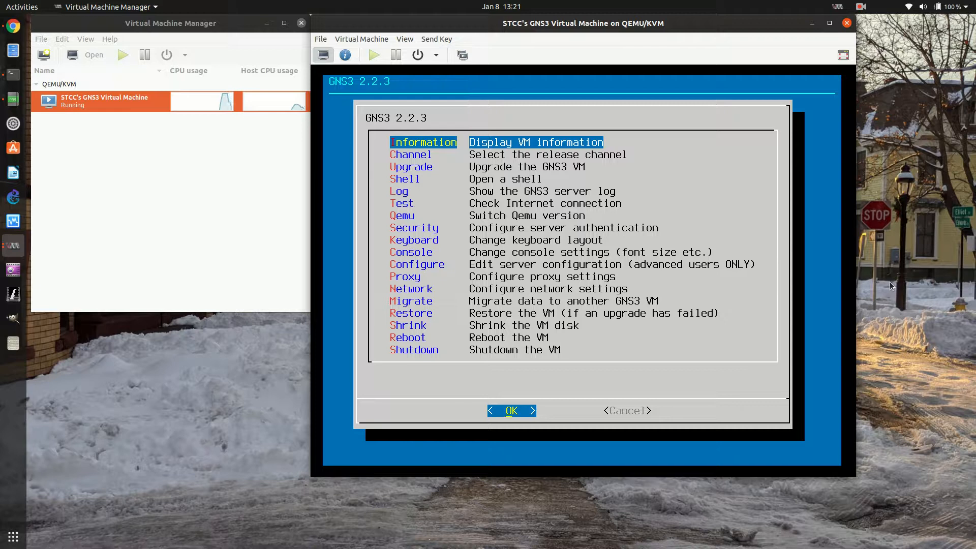
key("Down")
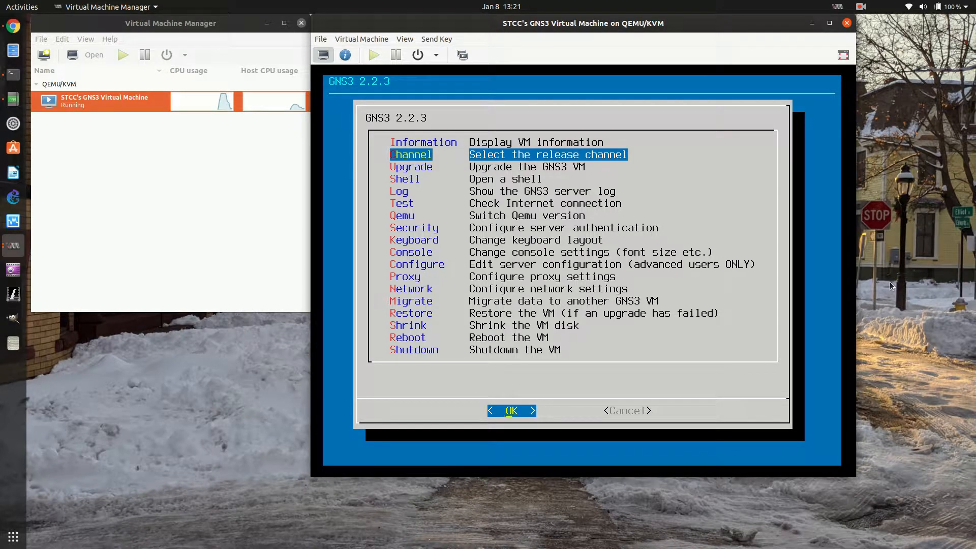
key("Down")
key("Down")
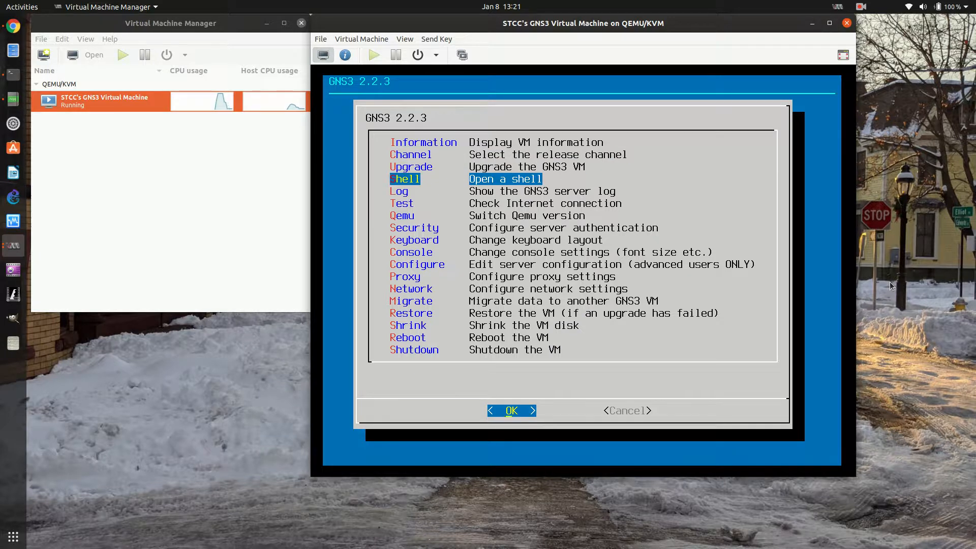
key("Down")
key("Down")
key("Down")
key("Down")
key("Down")
key("Down")
key("Down")
key("Down")
key("Down")
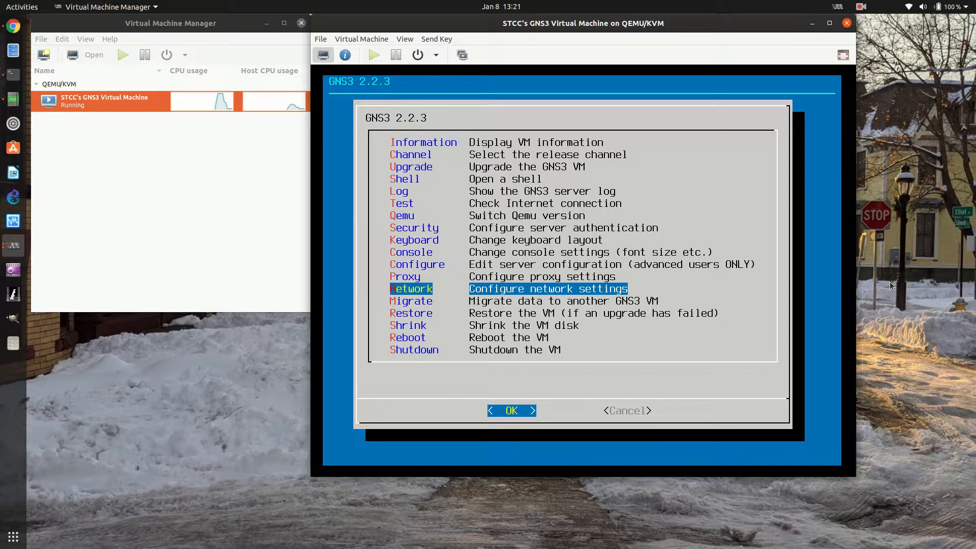
key("Up")
key("Up")
key("Up")
key("Up")
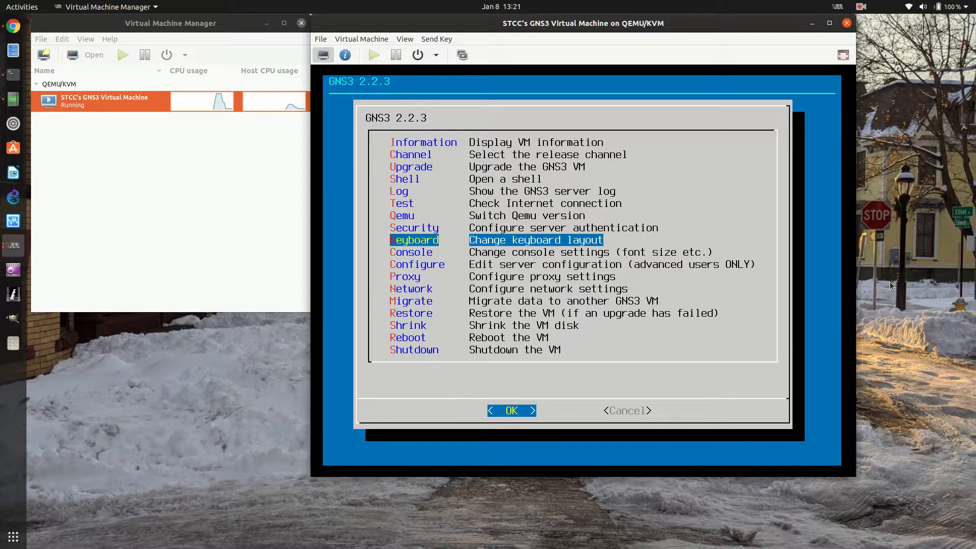
key("Down")
key("Down")
key("Down")
key("Down")
key("Up")
key("Up")
key("Up")
key("Up")
key("Up")
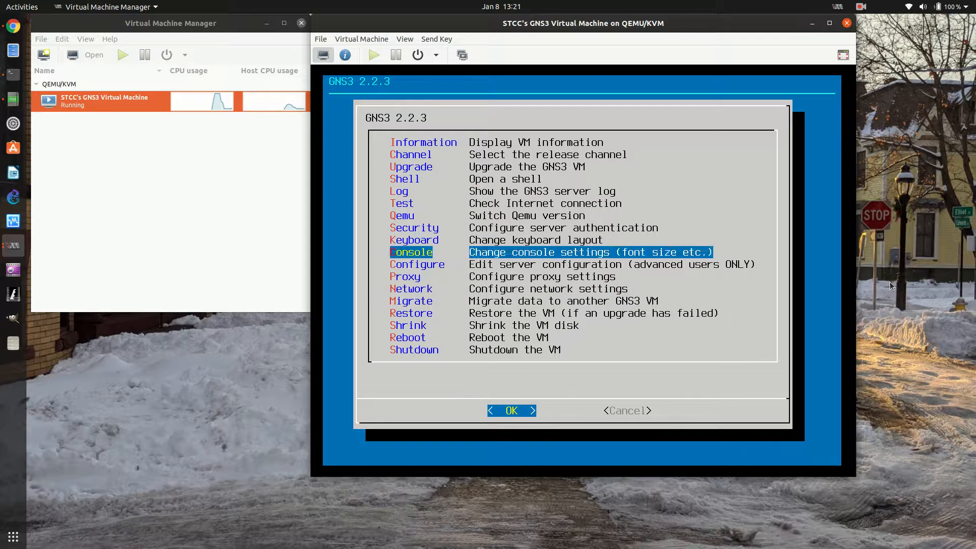
key("Up")
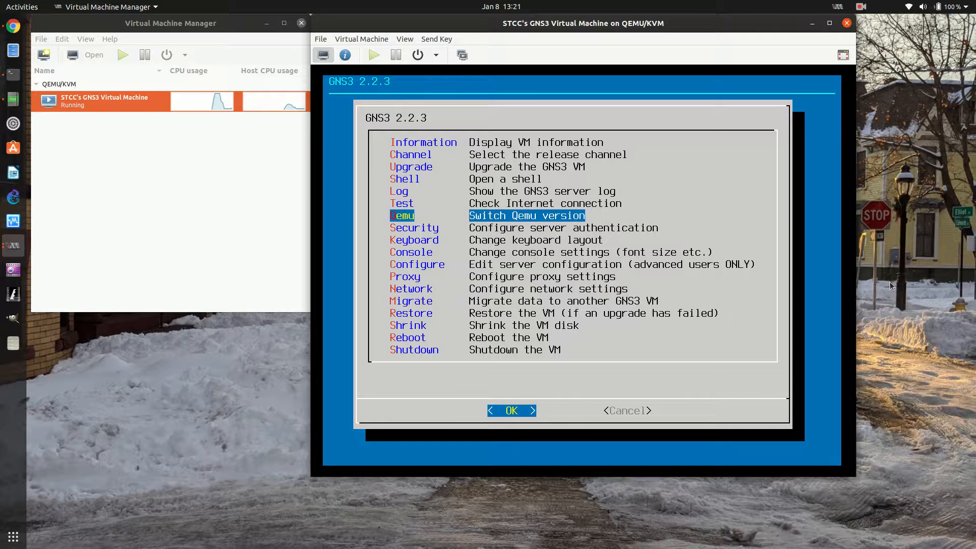
key("Down")
key("Down")
key("Down")
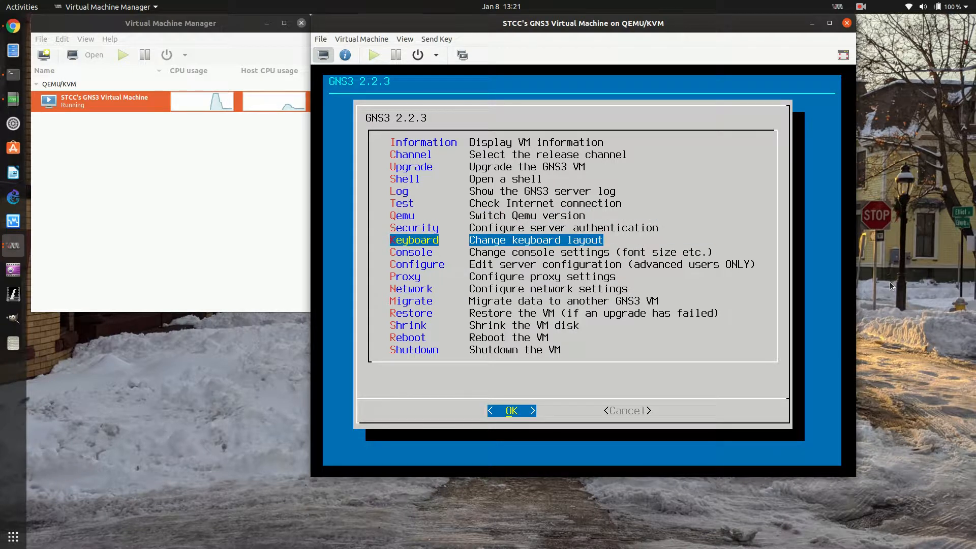
key("Down")
key("Down")
key("Down")
key("Down")
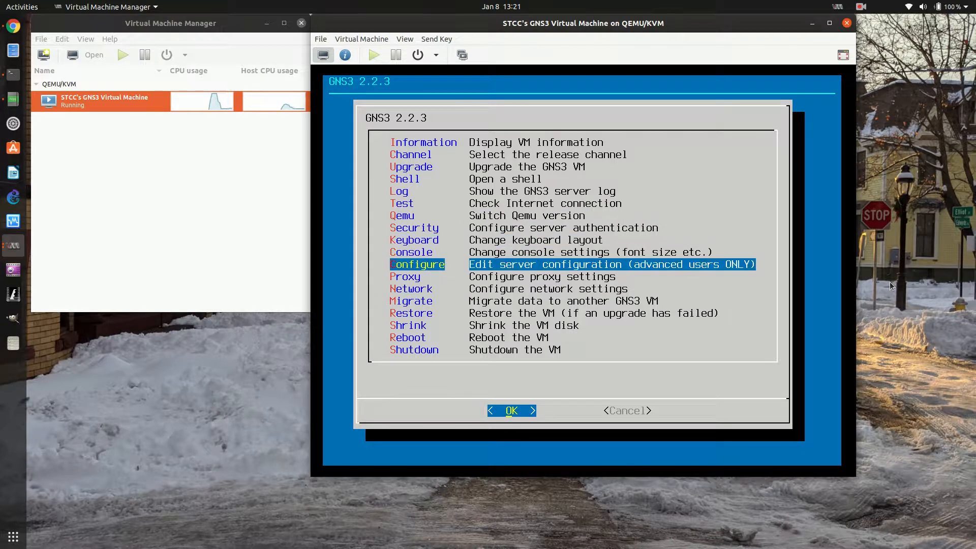
Run the GNS3 VM's Internet connection test
key("Up")
key("Up")
key("Up")
key("Up")
key("Up")
key("Up")
key("Up")
key("Return")
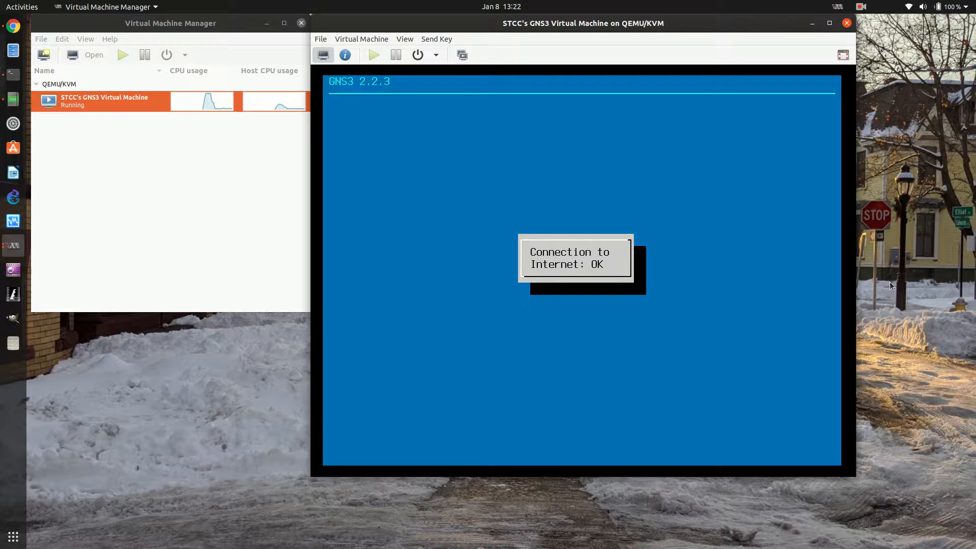
Look over the first entries of the GNS3 VM menu and open a shell
key("Down")
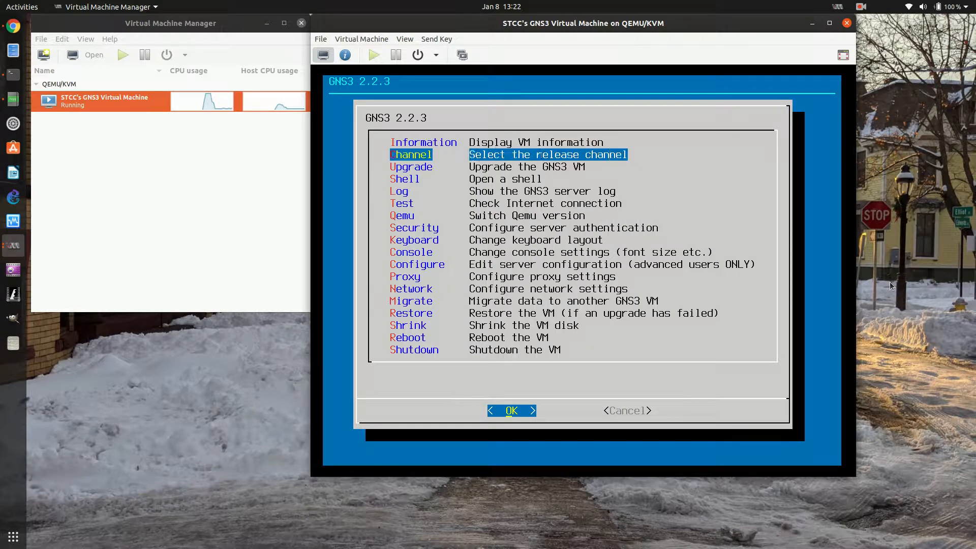
key("Down")
key("Down")
key("Down")
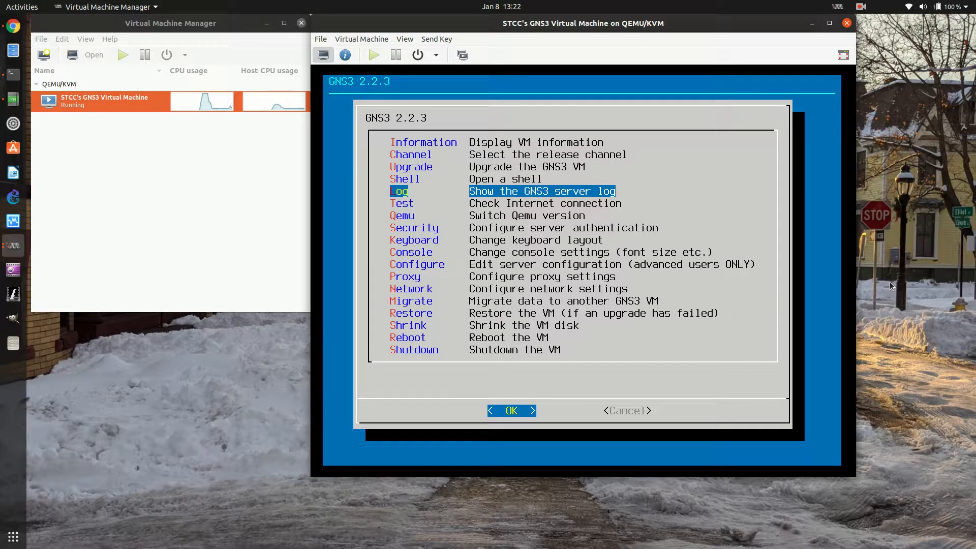
key("Up")
key("Up")
key("Down")
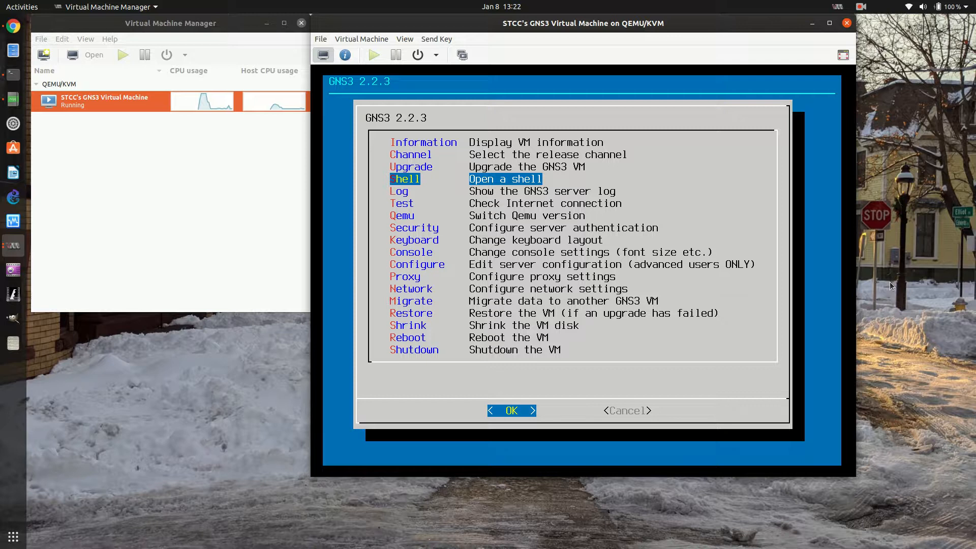
key("Return")
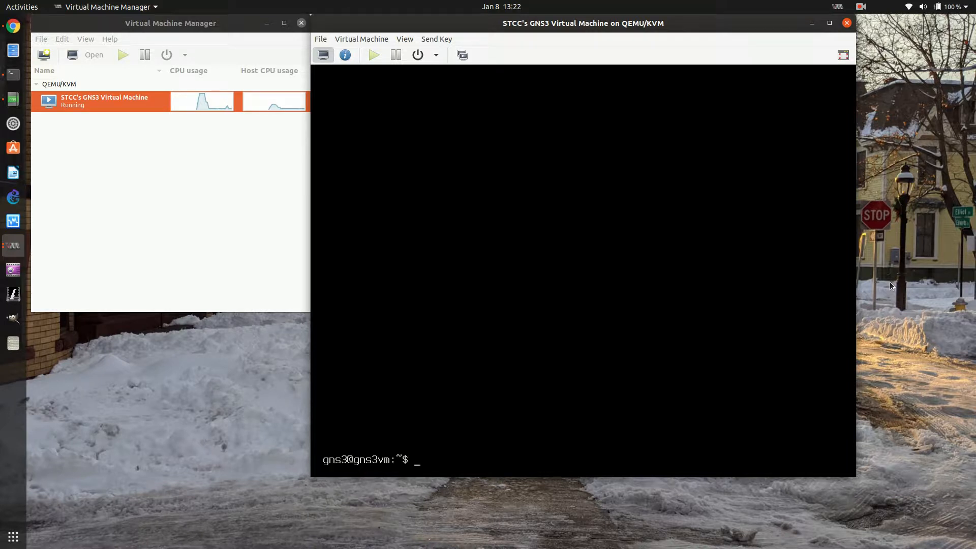
Display the VM's operating system details with cat /etc/os-release
type("cat /etc/")
key("Right")
key("Right")
key("Right")
key("Right")
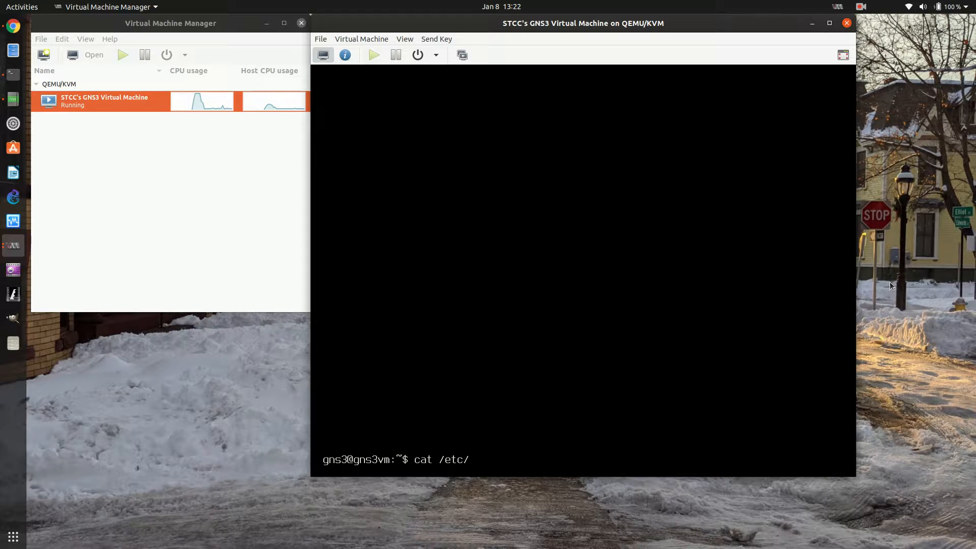
type("os-release")
key("Return")
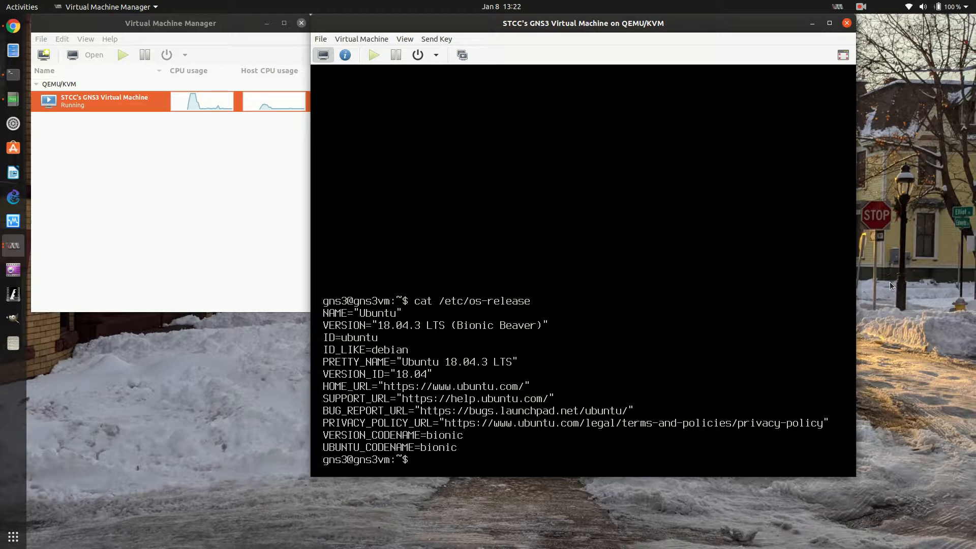
Exit both shell sessions to return to the GNS3 VM information screen
type("exit")
key("Return")
type("exi")
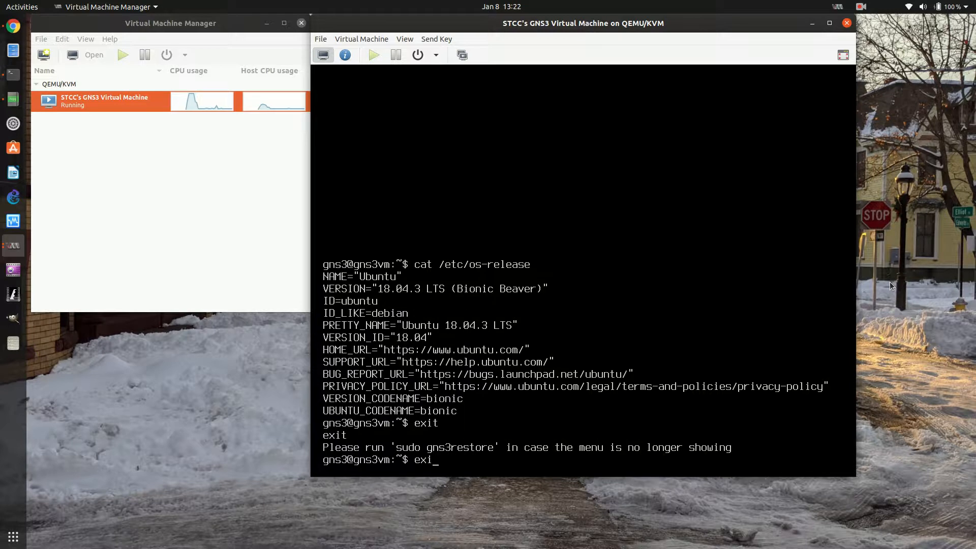
type("t")
key("Return")
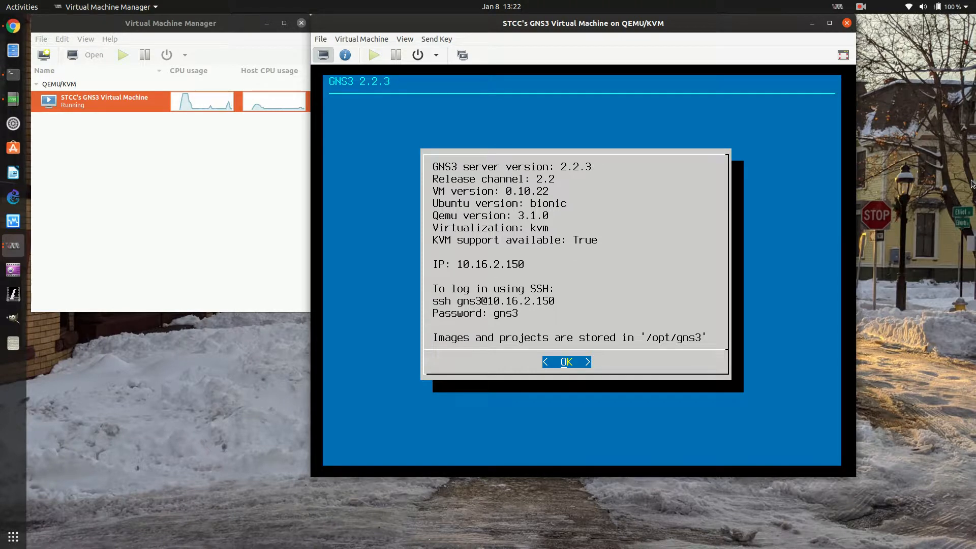
Inspect the VM's hardware details for VirtIO Disk 1 and VirtIO Disk 2, and return to the console view
left_click(404, 39)
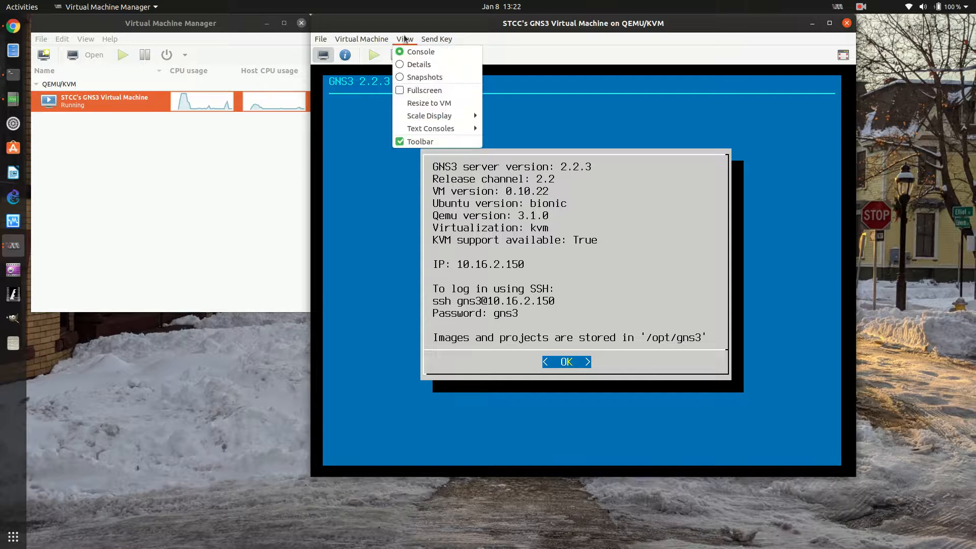
left_click(404, 63)
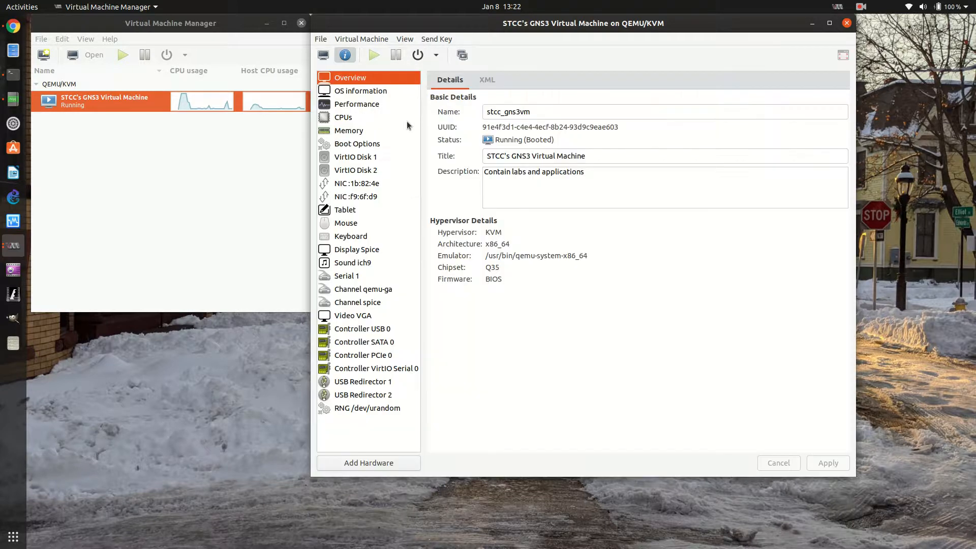
left_click(354, 159)
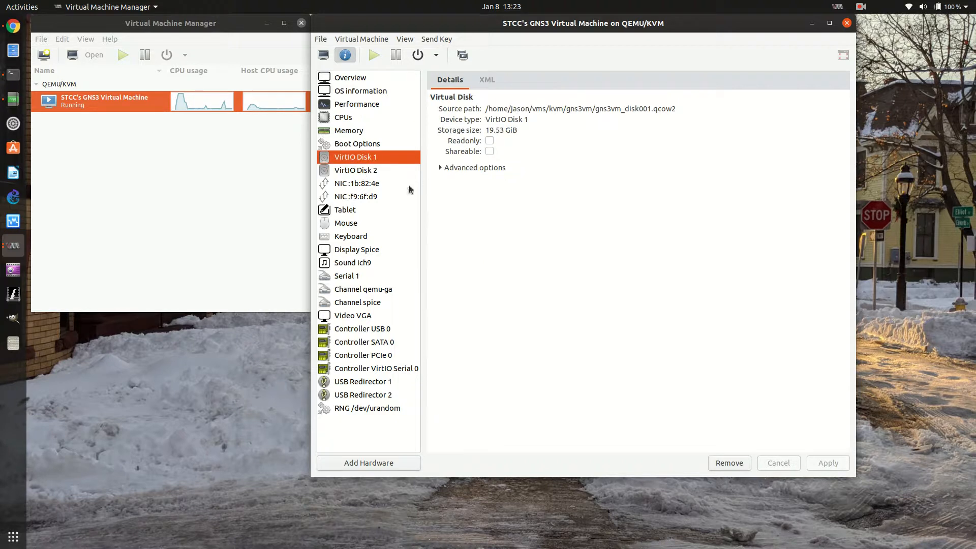
left_click(379, 174)
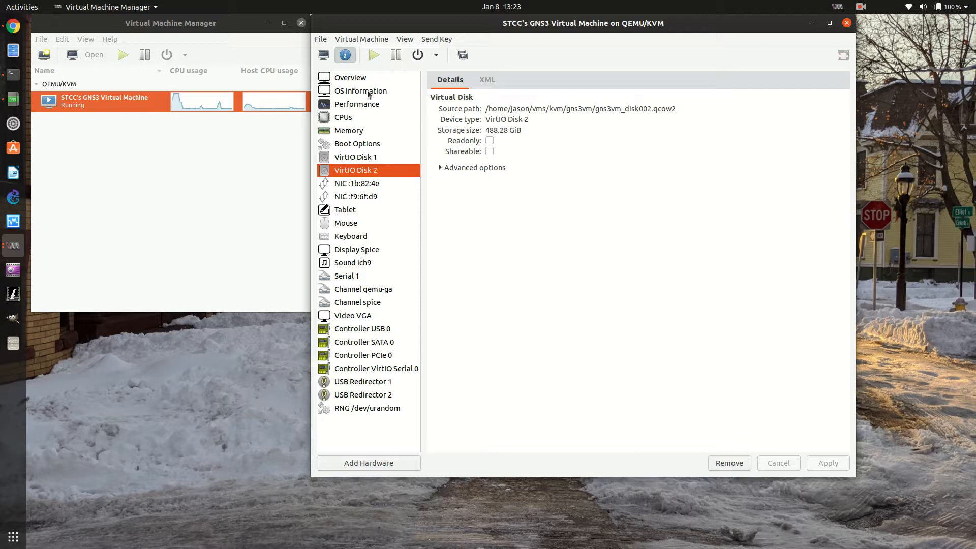
left_click(405, 40)
left_click(412, 50)
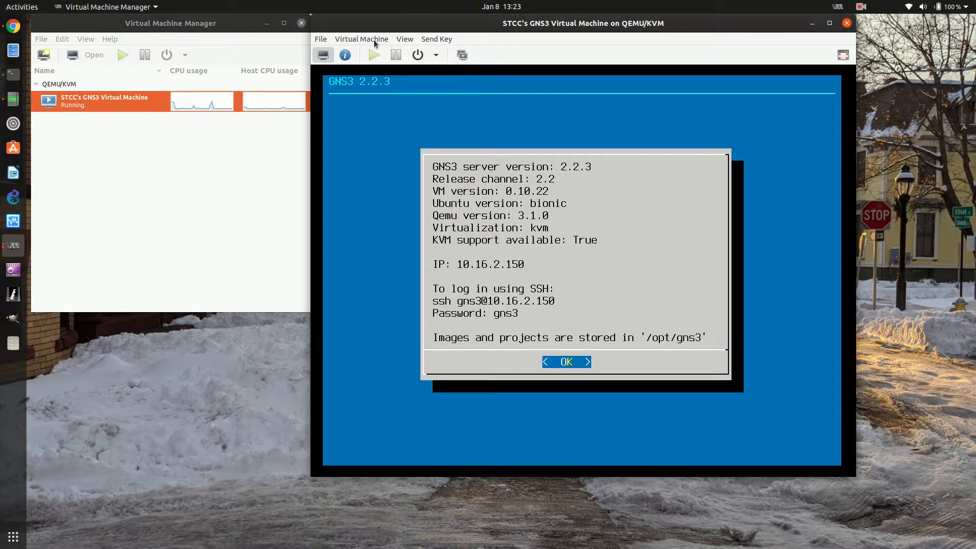
left_click(403, 39)
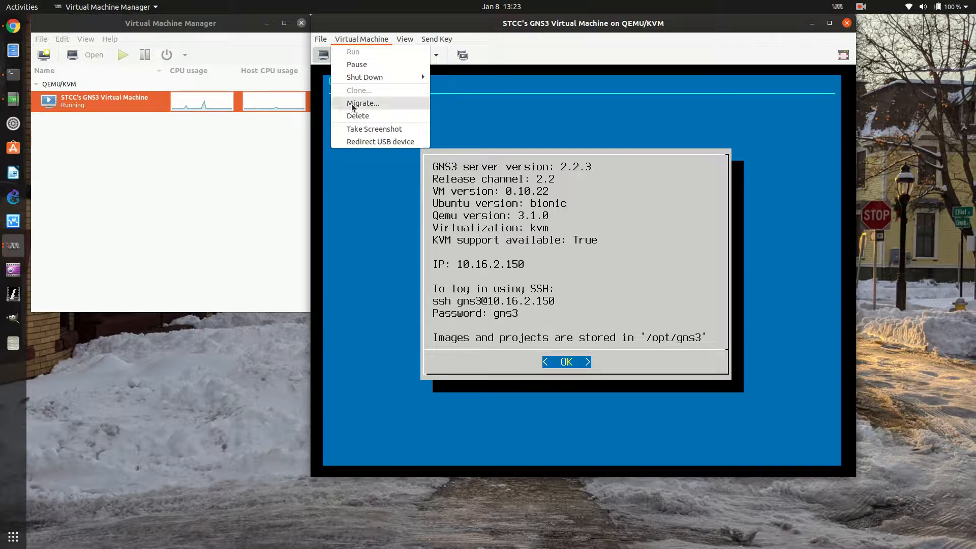
mouse_move(322, 43)
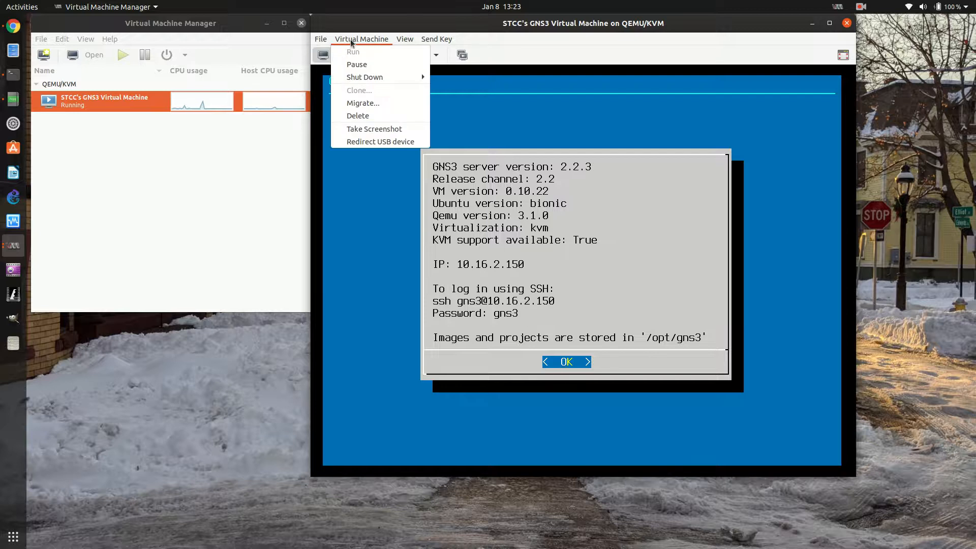
Inspect the VM's hardware details for its two network interfaces, NIC :1b:82:4e and NIC :f9:6f:d9, and return to the console view
mouse_move(410, 44)
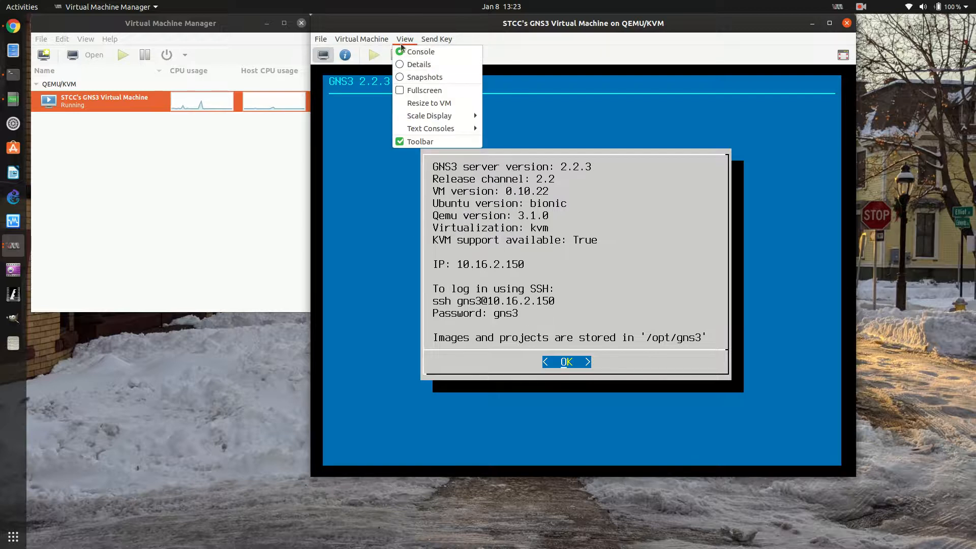
left_click(403, 65)
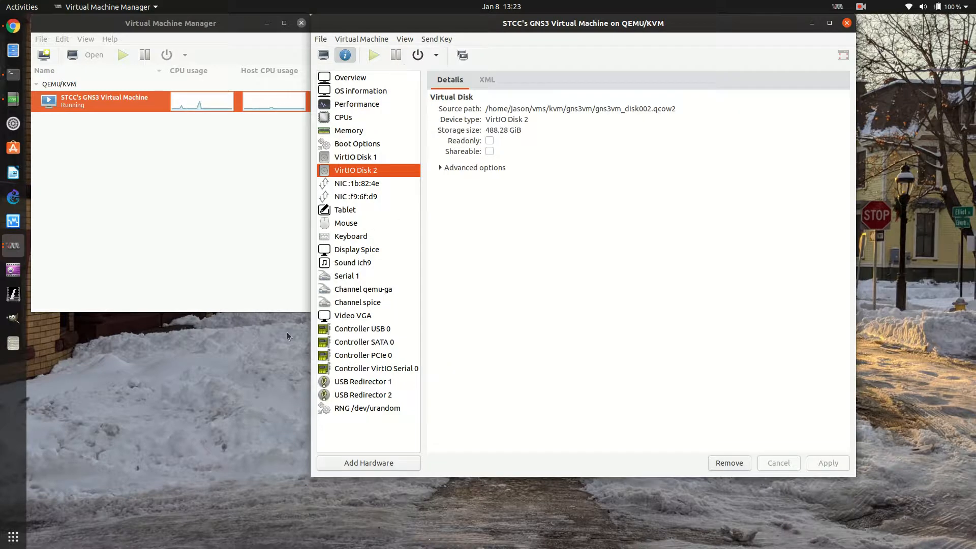
left_click(350, 159)
left_click(350, 172)
left_click(347, 186)
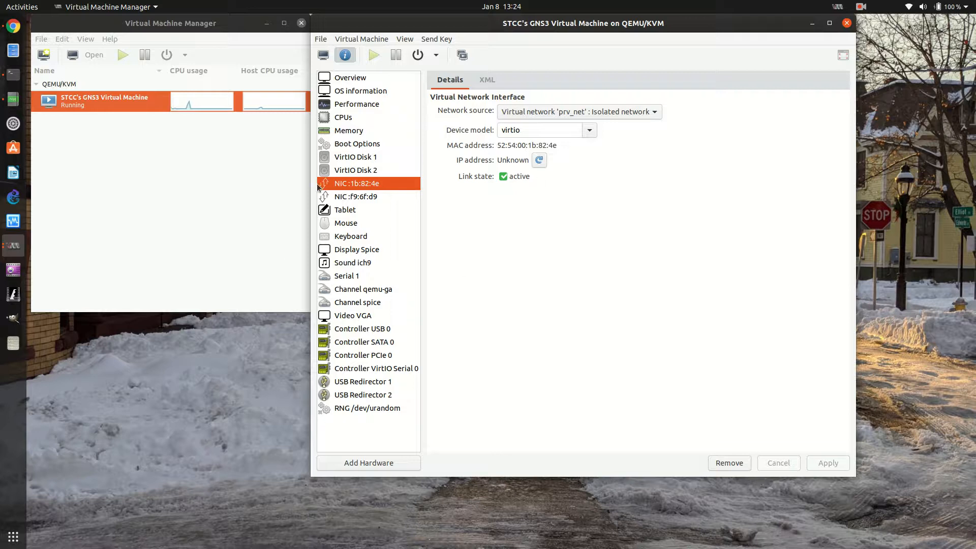
left_click(356, 197)
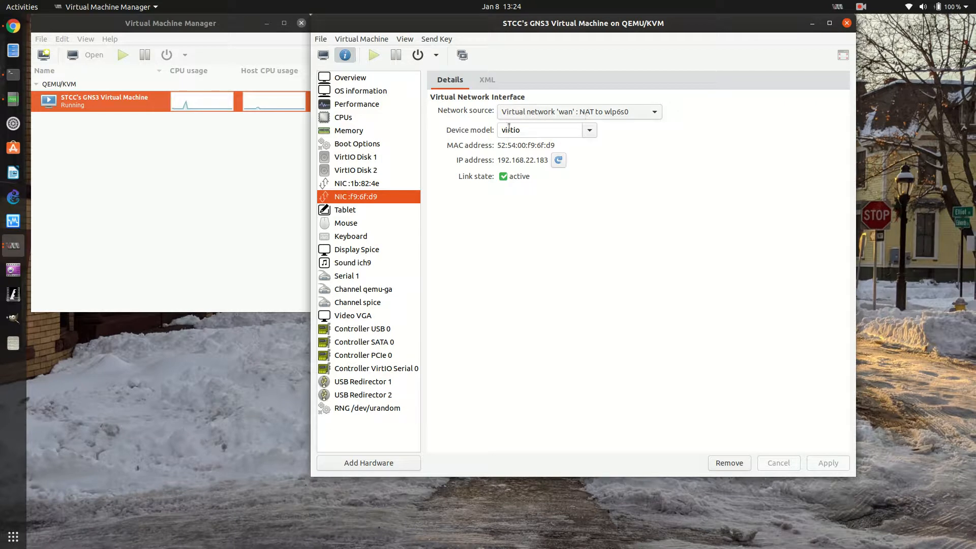
left_click(405, 40)
left_click(408, 50)
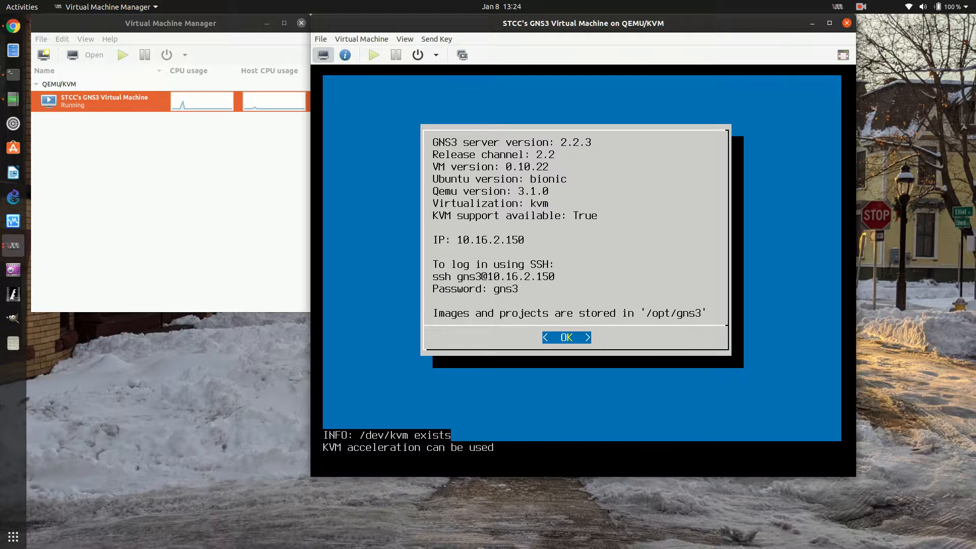
Dismiss the VM information screen, browse the GNS3 VM menu entries and open a shell
key("Return")
key("Down")
key("Down")
key("Down")
key("Down")
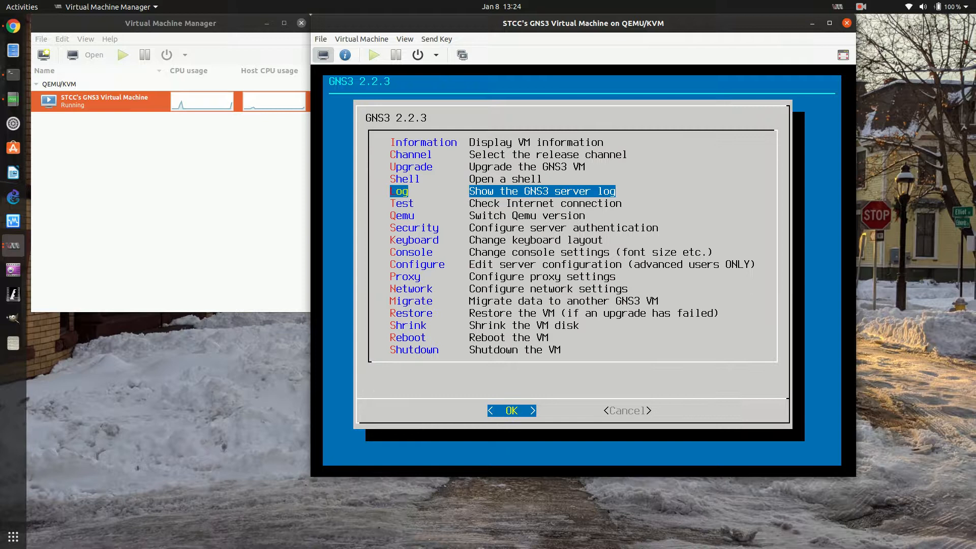
key("Down")
key("Up")
key("Up")
key("Down")
key("Down")
key("Down")
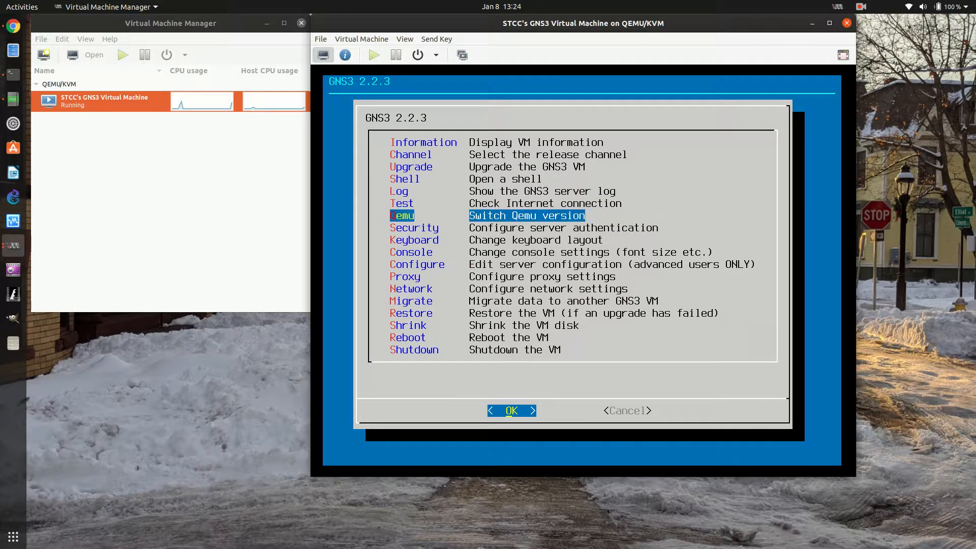
key("Down")
key("Down")
key("Down")
key("Down")
key("Up")
key("Up")
key("Up")
key("Up")
key("Up")
key("Up")
key("Up")
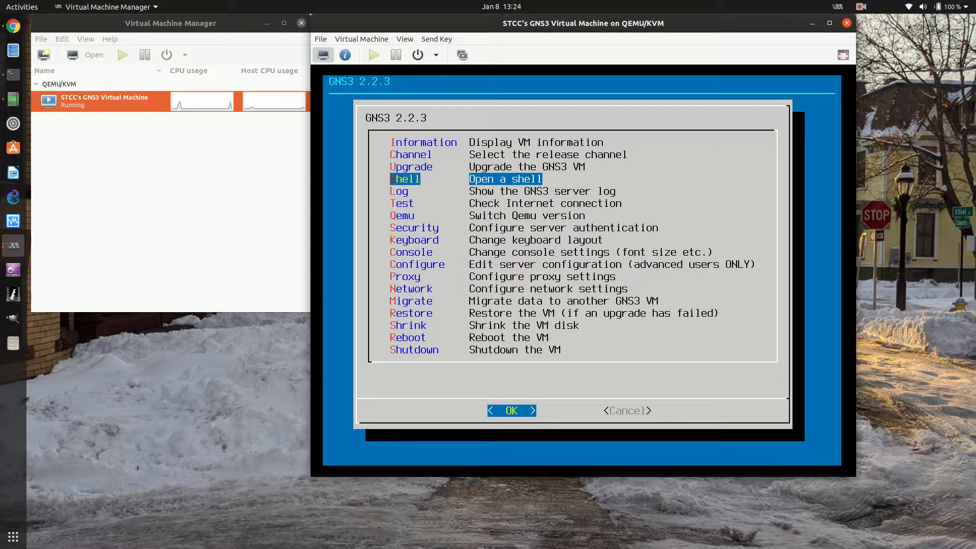
key("Return")
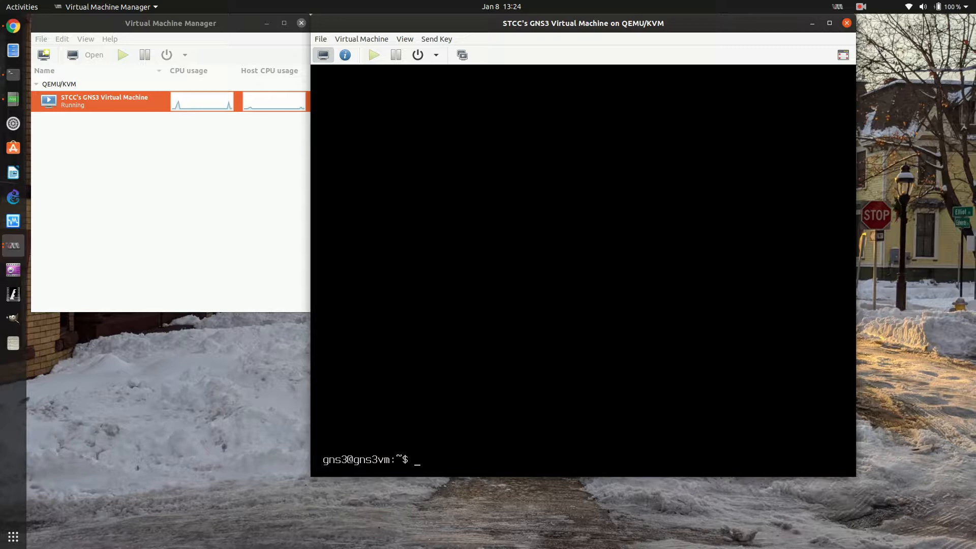
Display the VM's network interface configuration one page at a time with ifconfig | more
type("ifconfig | more")
key("Return")
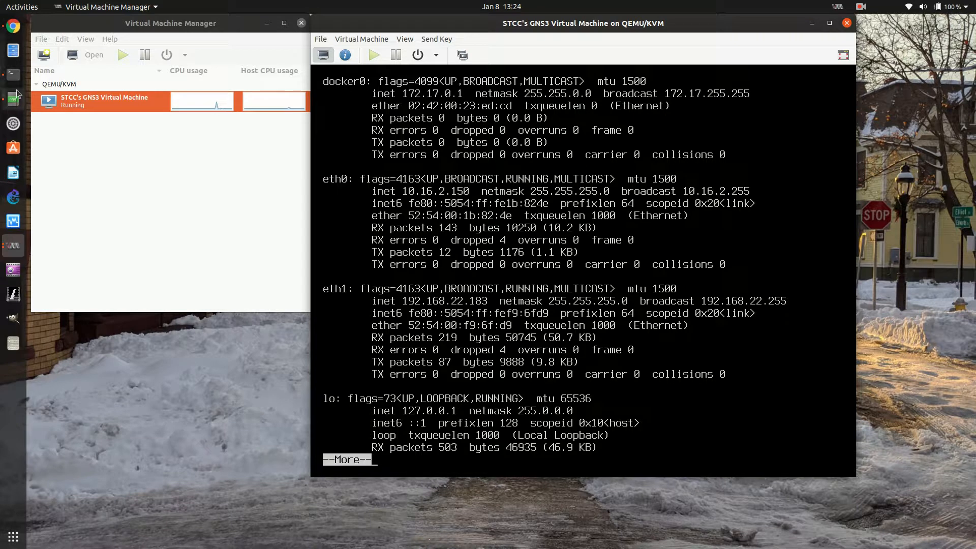
Review the default, prv_net and wan virtual networks in the QEMU/KVM connection details, and close the details window
left_click(99, 28)
left_click(62, 39)
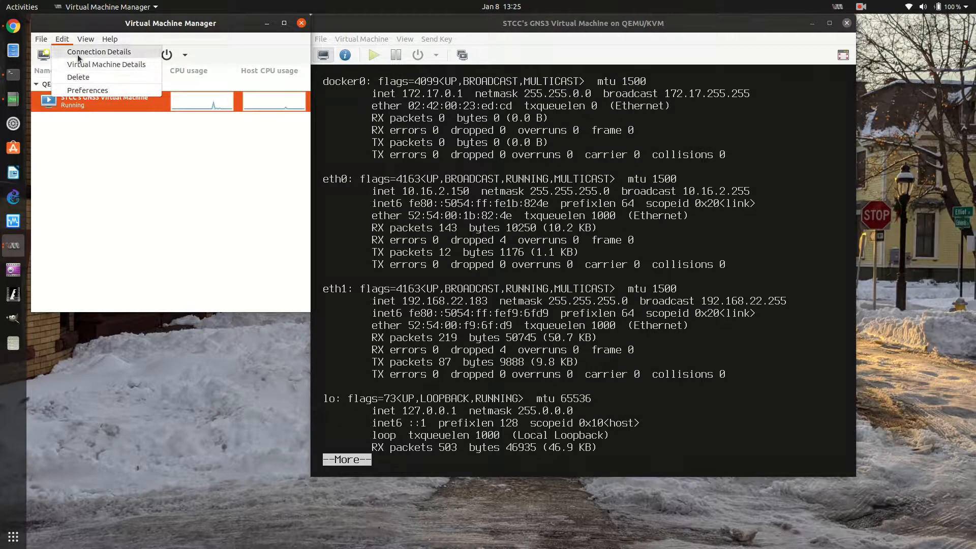
left_click(82, 51)
left_click(149, 81)
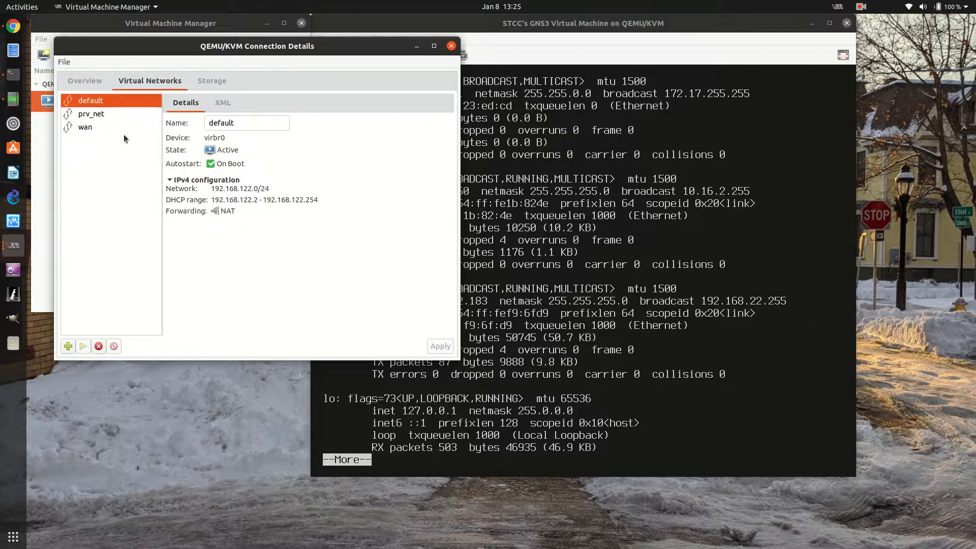
left_click(94, 115)
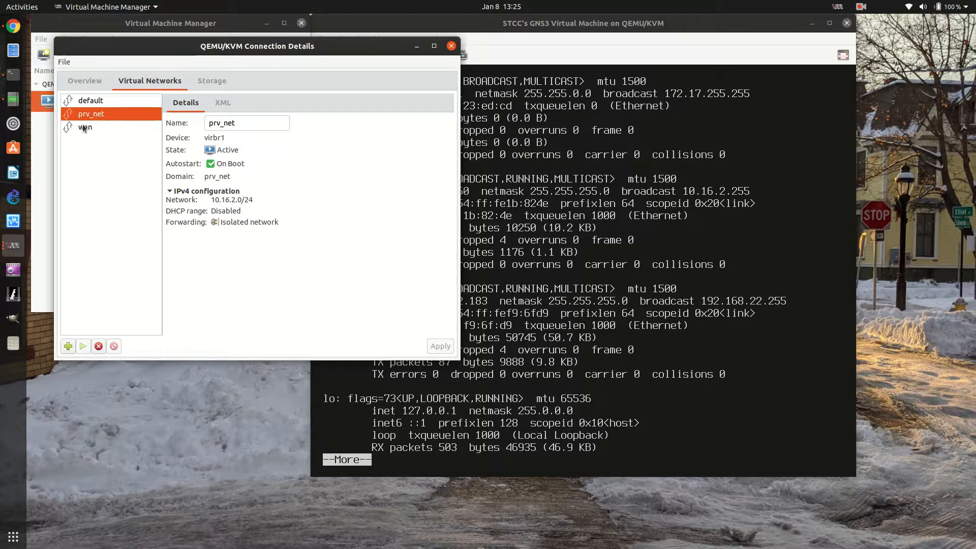
left_click(104, 125)
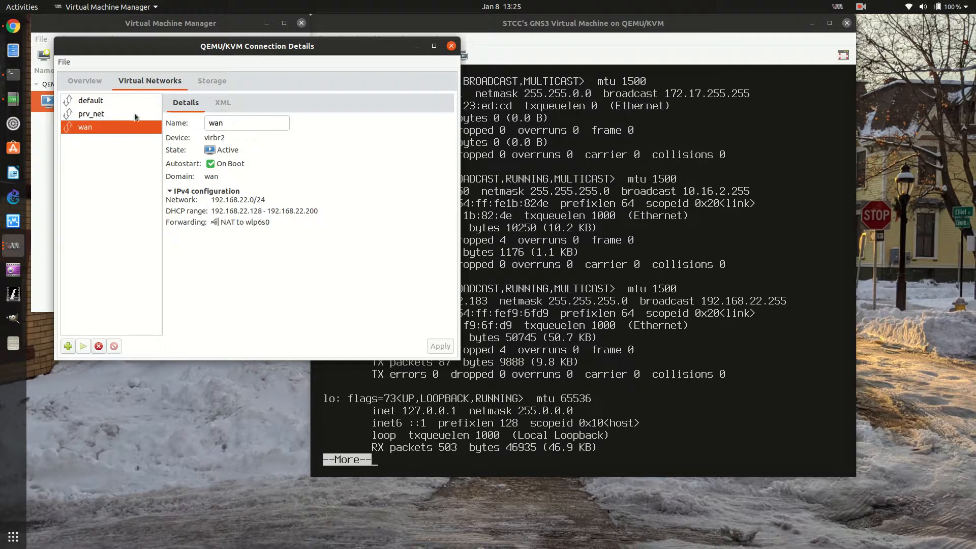
left_click(89, 101)
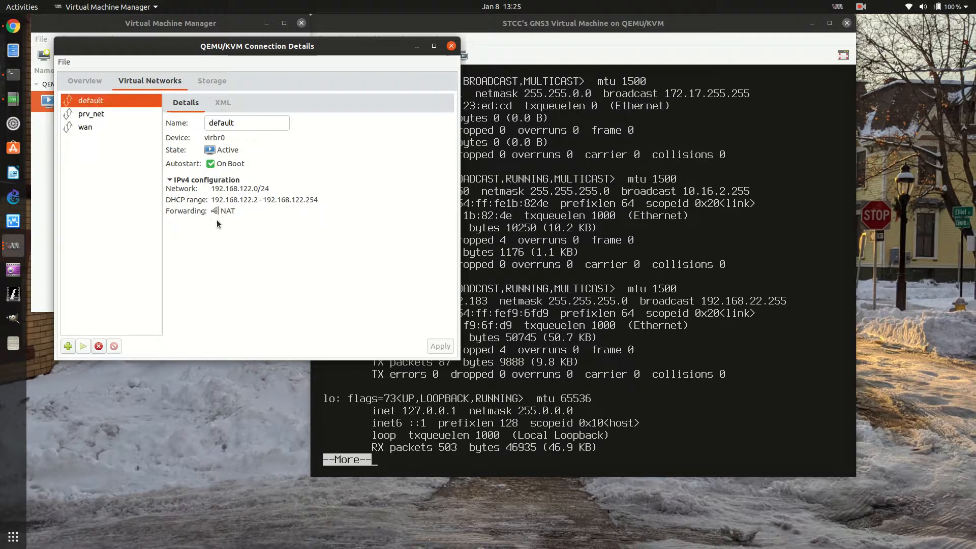
left_click(451, 46)
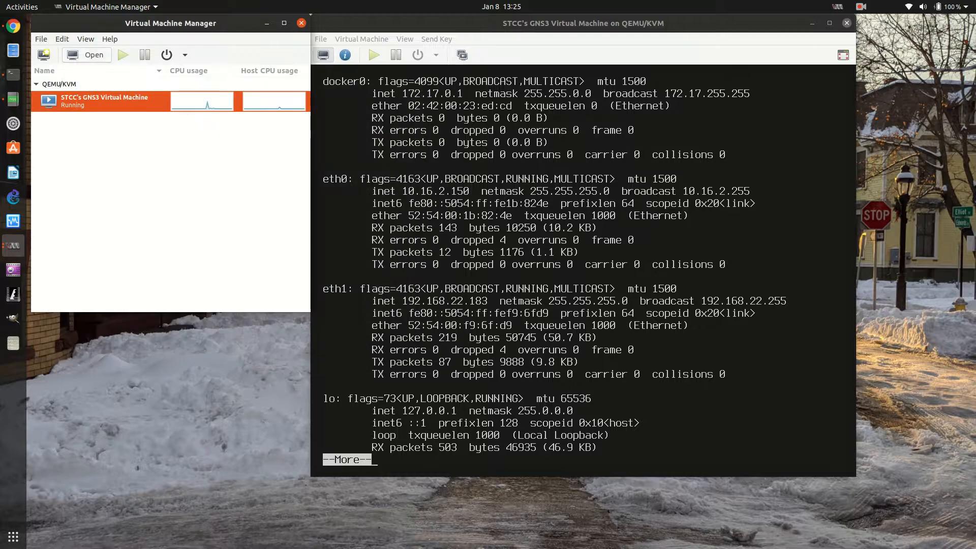
Page through the rest of the ifconfig output and exit both shell sessions to return to the VM information screen
left_click(509, 229)
key("space")
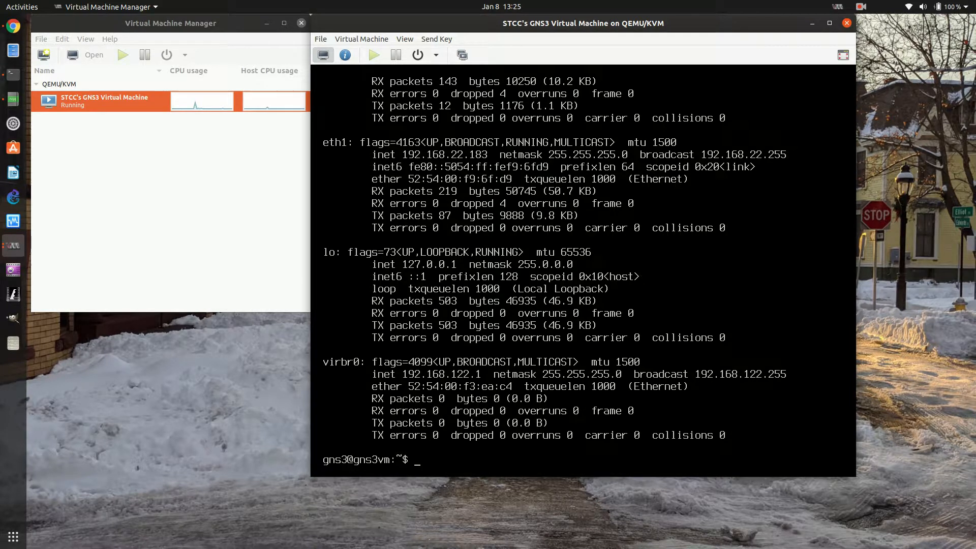
type("exit")
key("Return")
type("exit")
key("Return")
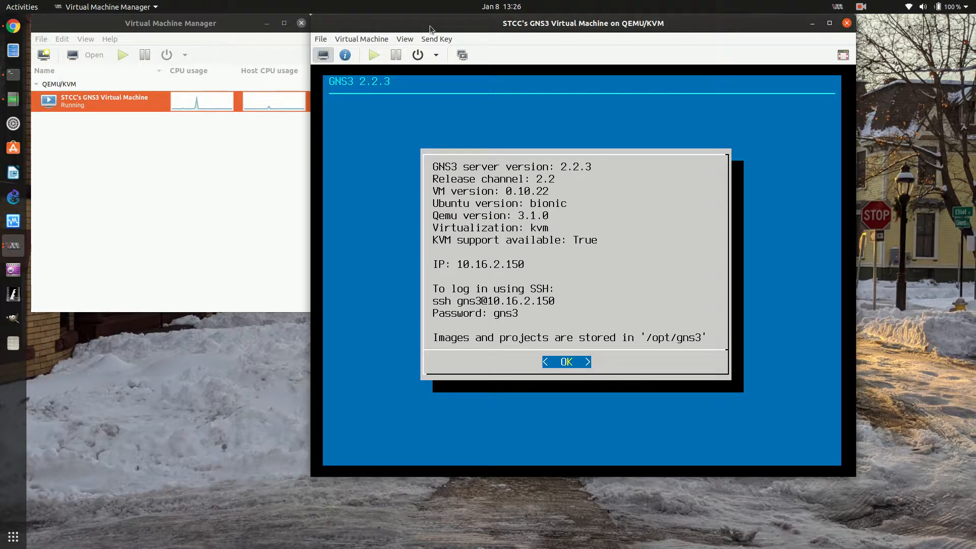
Close the GNS3 VM's console window while leaving the VM running, and launch the GNS3 application
left_click_drag(429, 28, 337, 143)
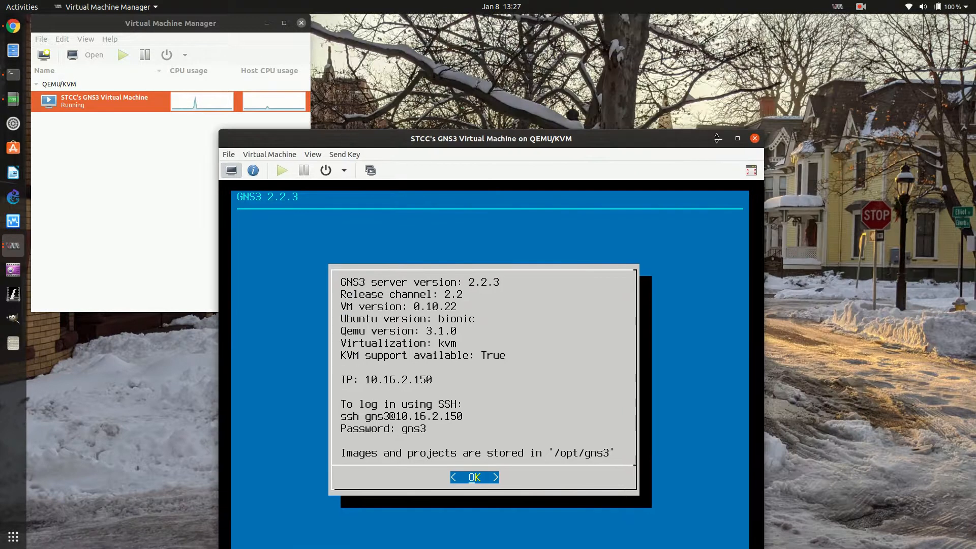
left_click(756, 139)
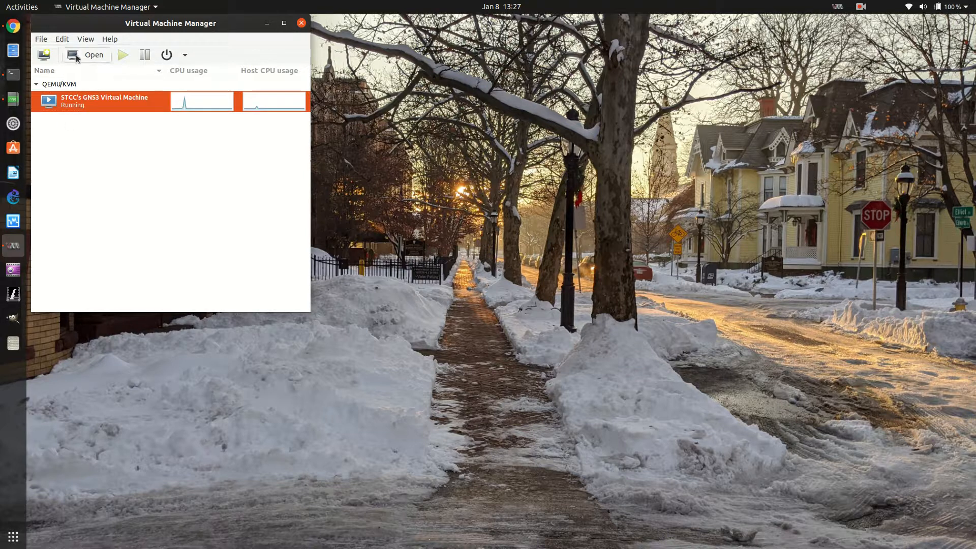
left_click(12, 198)
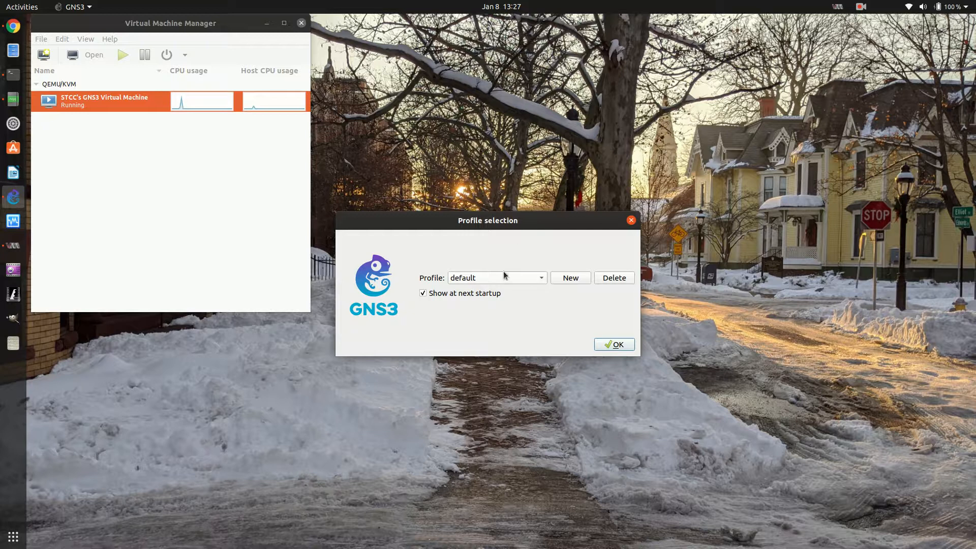
Look through the available GNS3 profiles and select the stcc profile
left_click(504, 274)
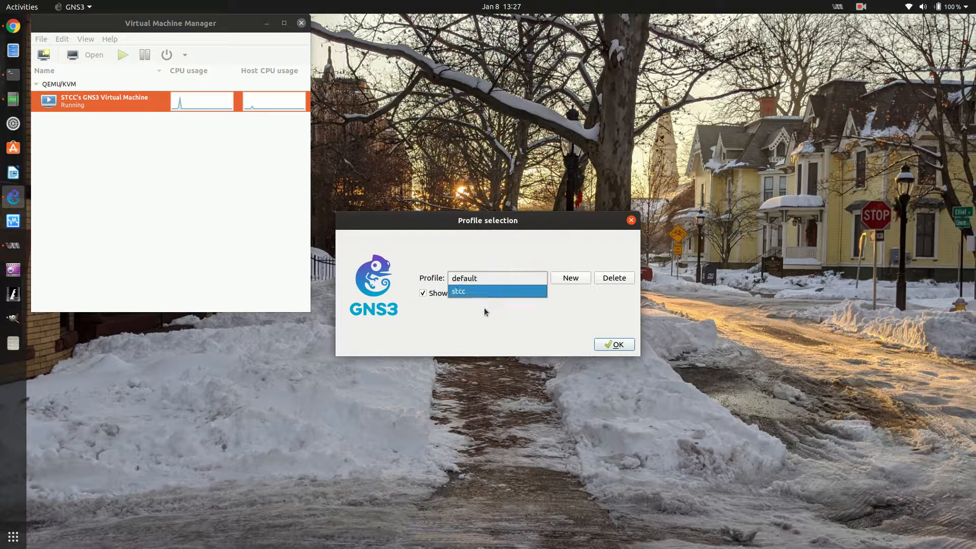
left_click(489, 279)
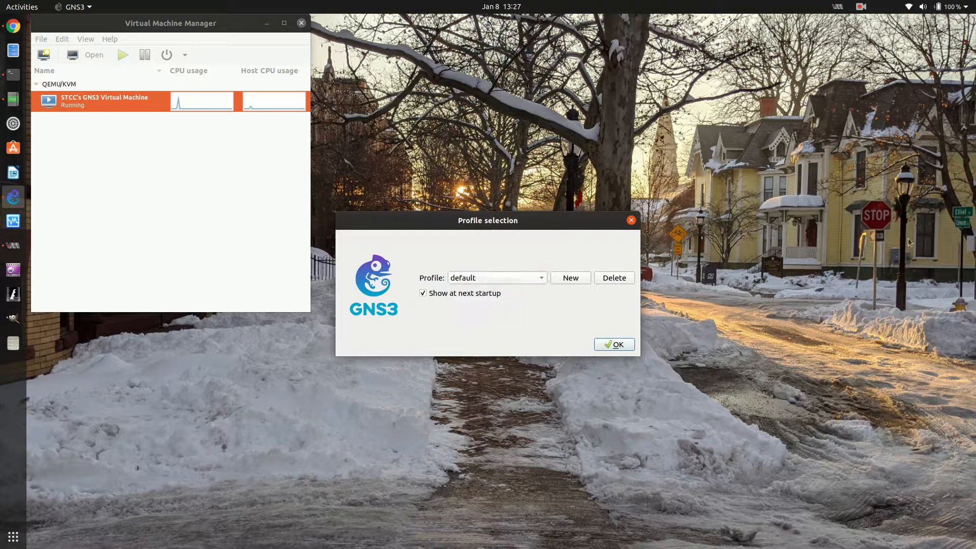
left_click(529, 274)
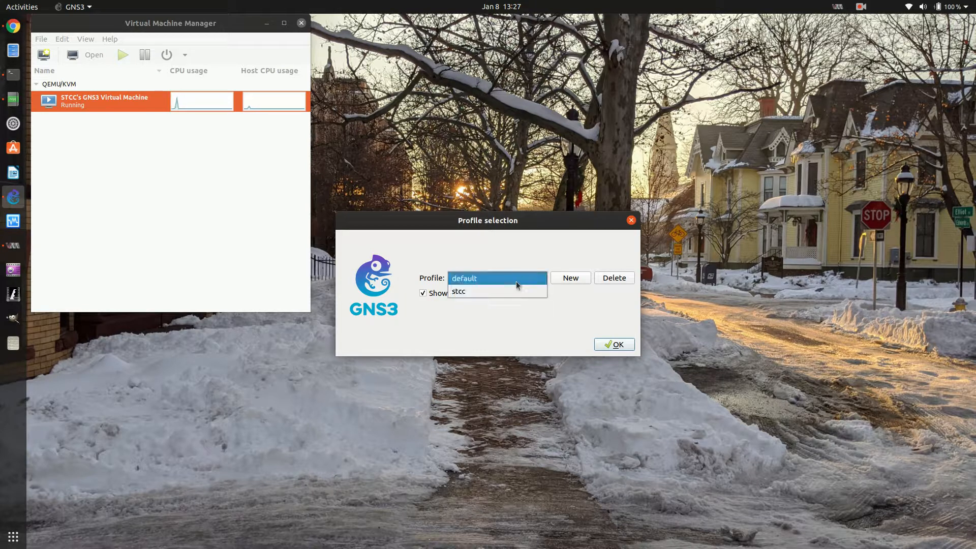
left_click(516, 280)
left_click(494, 279)
left_click(492, 291)
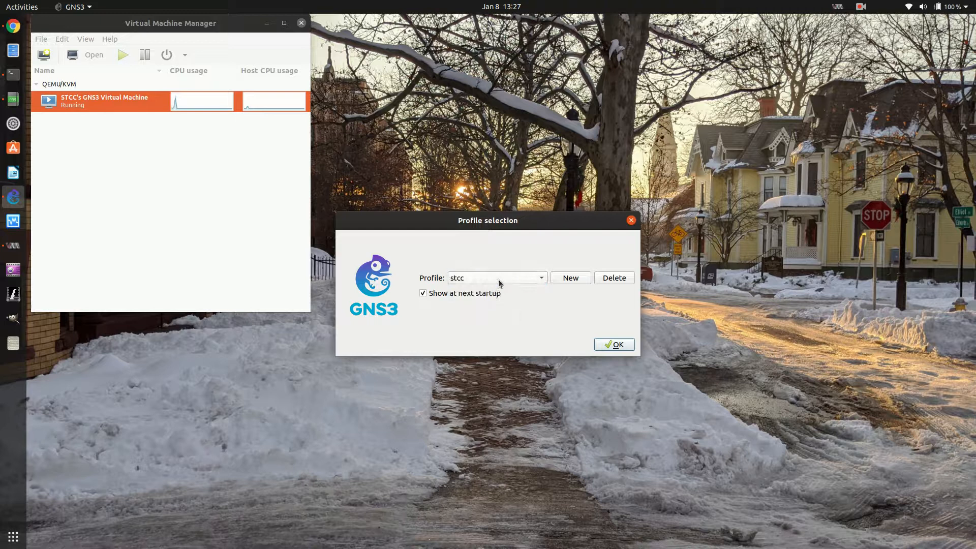
left_click(497, 280)
left_click(502, 265)
left_click(497, 273)
left_click(492, 293)
left_click_drag(449, 223, 525, 164)
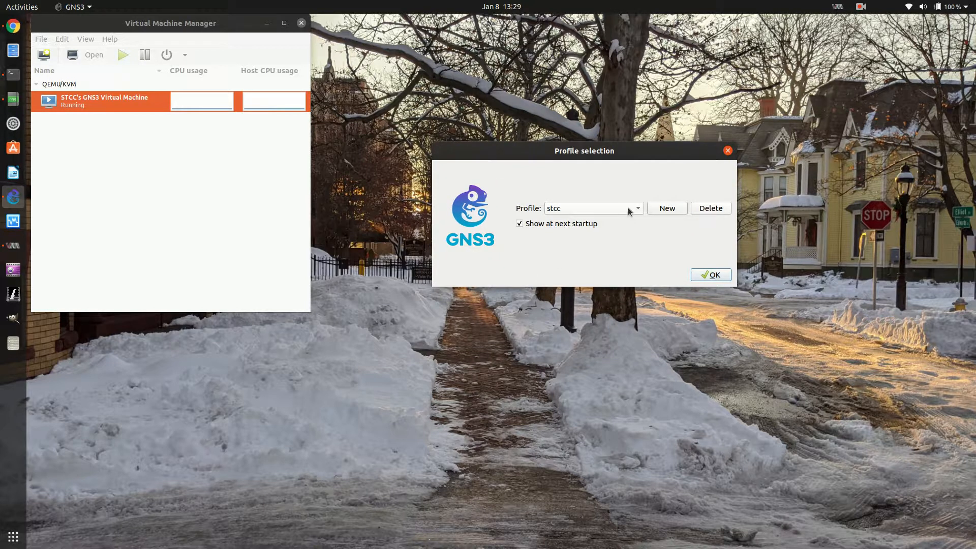
Create a new GNS3 profile named sticky
left_click(670, 208)
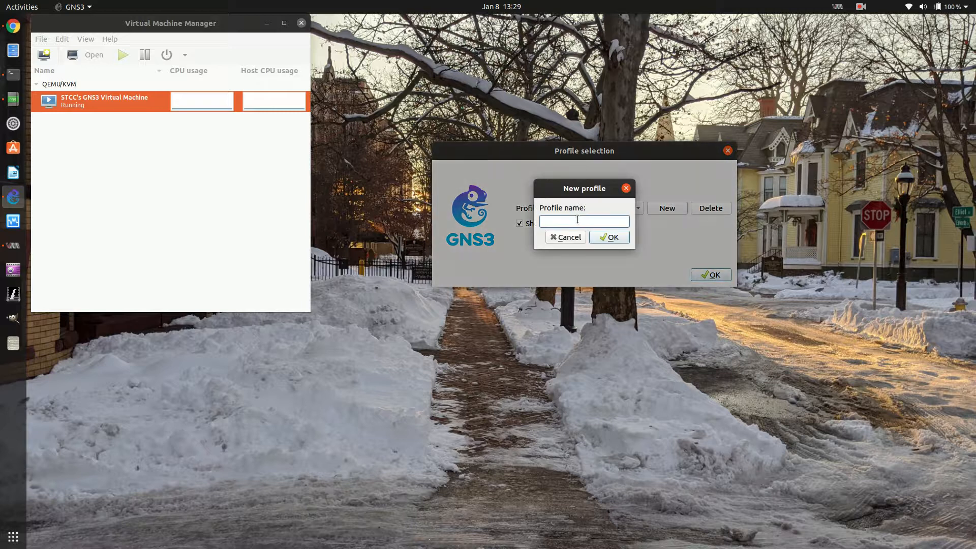
type("sticky")
left_click(613, 238)
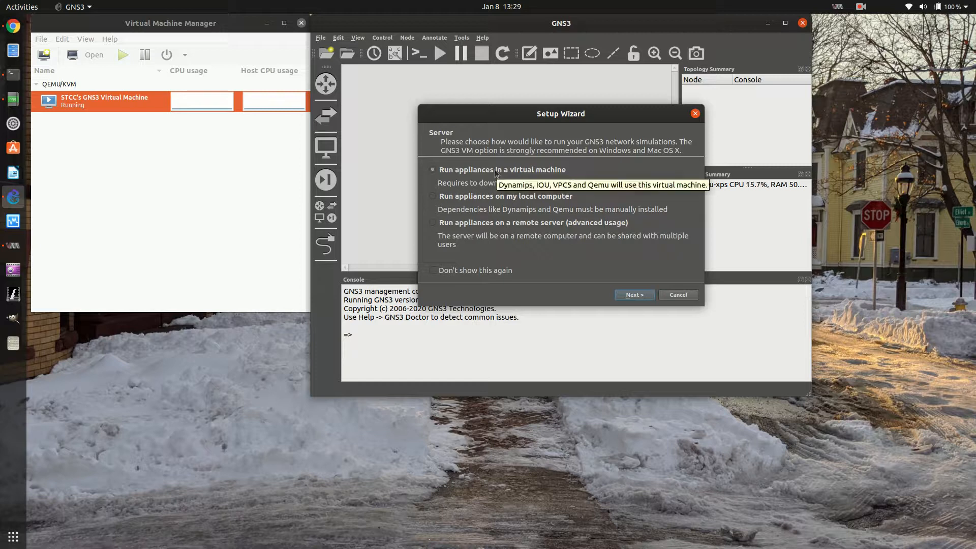
Choose to run appliances on a remote server in the Setup Wizard and set its host to 10.16.2.150
left_click(479, 223)
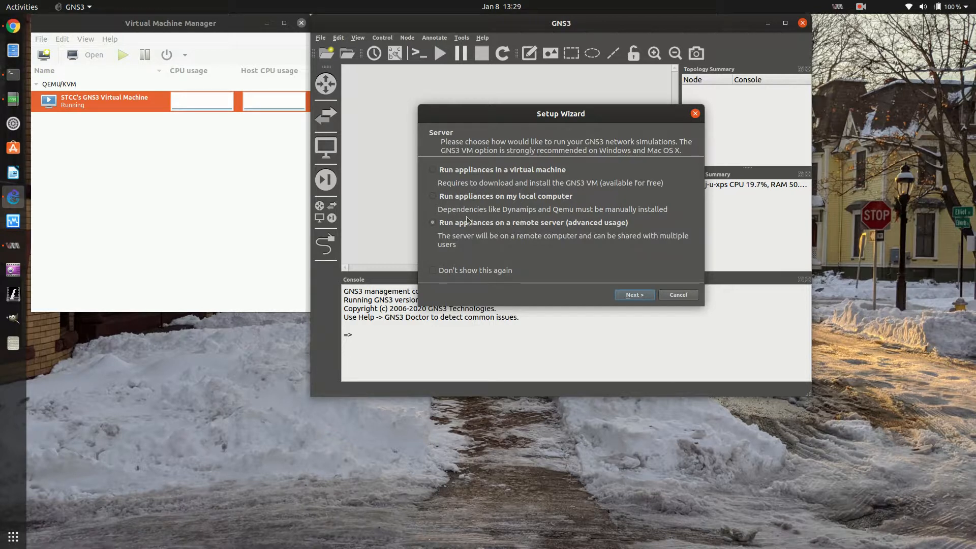
left_click(642, 294)
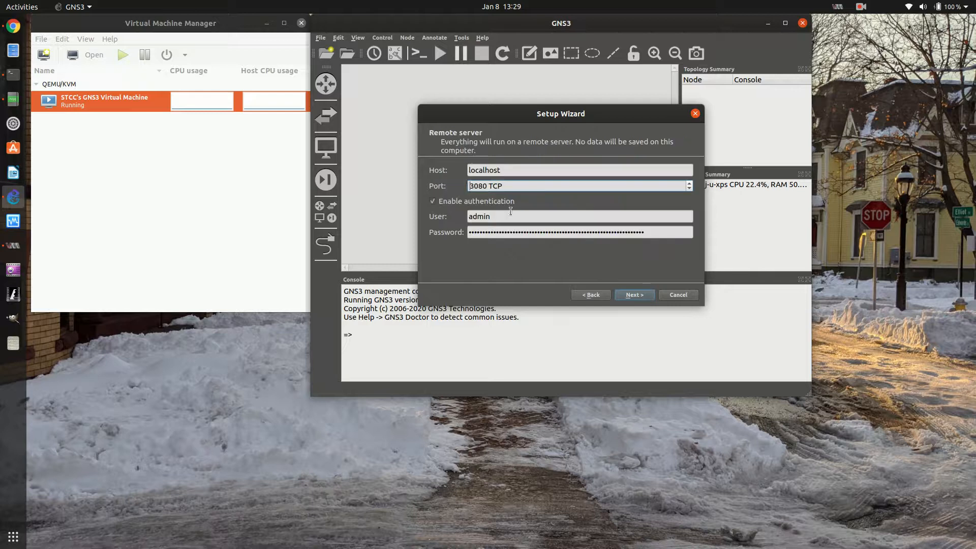
double_click(515, 168)
type("10")
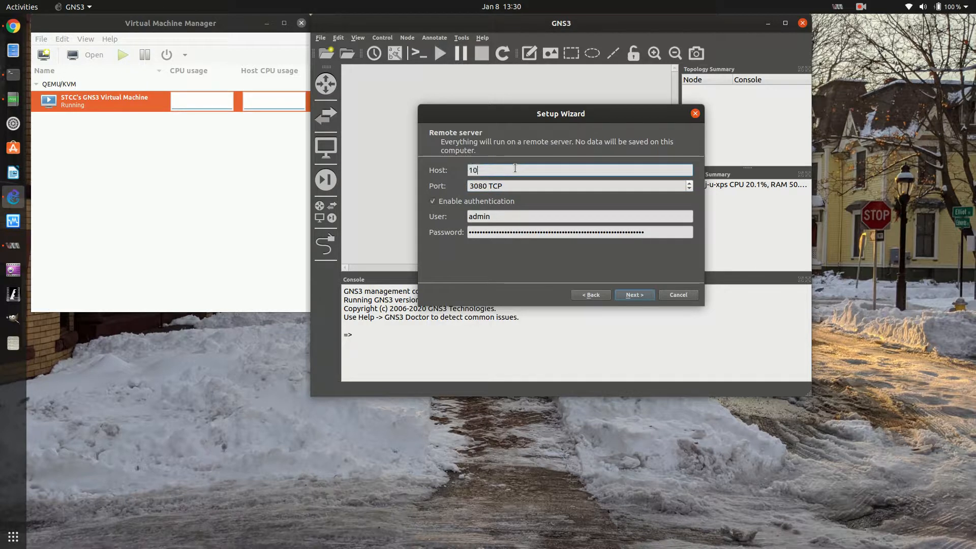
type(".16.2.1")
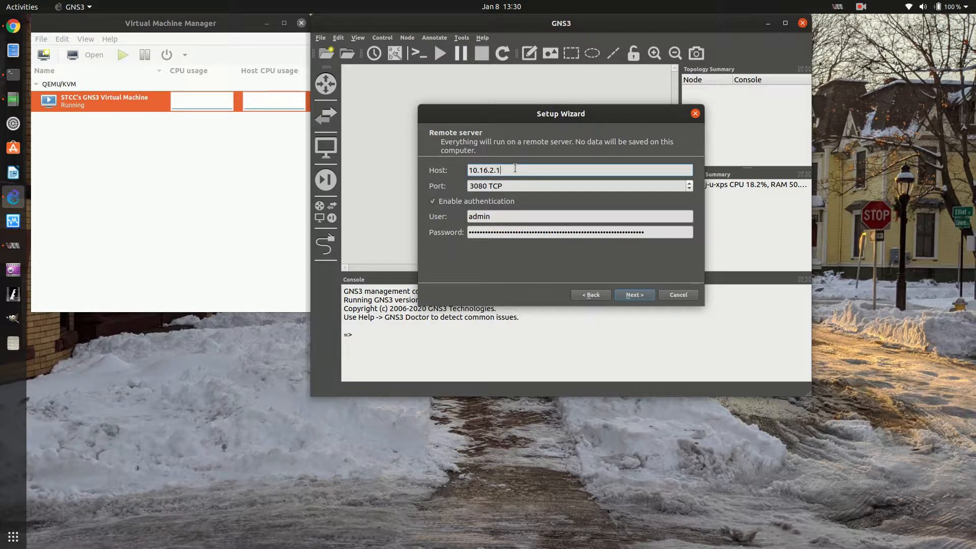
type("50")
Disable authentication for the remote server and complete the Setup Wizard
left_click(433, 202)
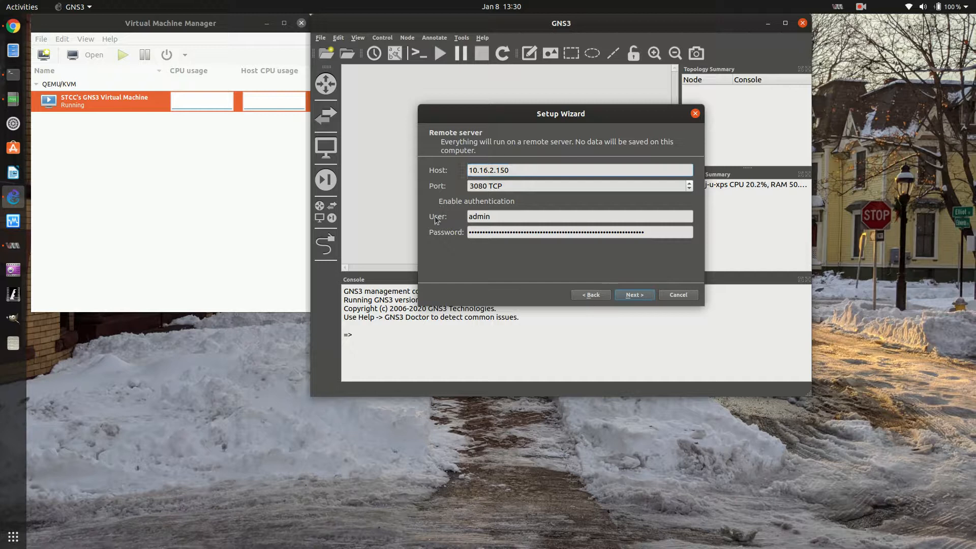
left_click(646, 297)
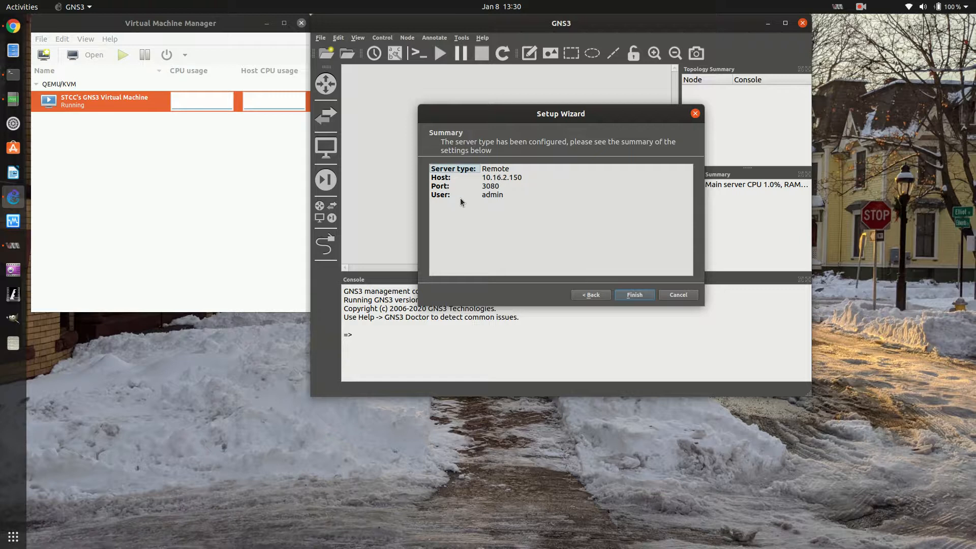
left_click(635, 295)
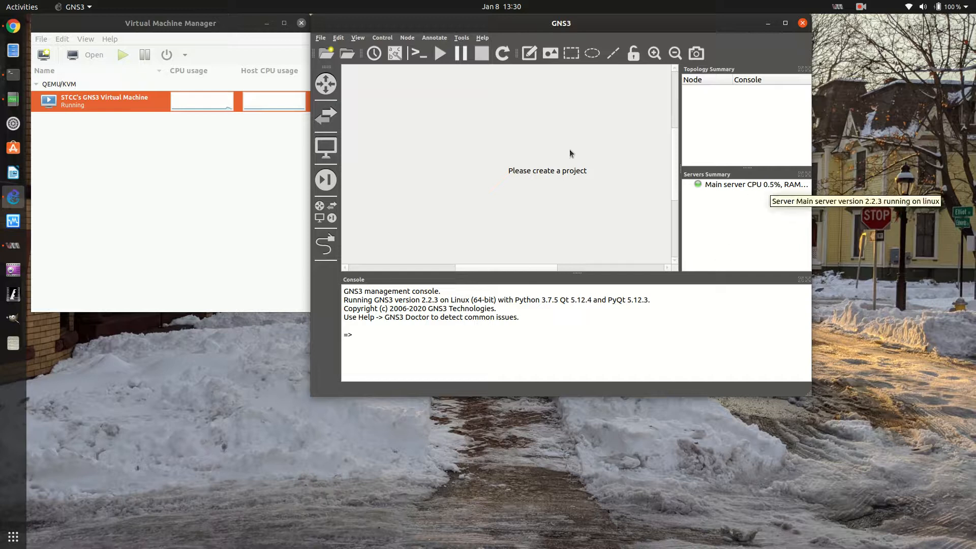
Maximize the GNS3 window and look through all available device templates, including webterm, Tiny Core Linux, ajnouri-nginx-http and Cisco ASAv
left_click(785, 23)
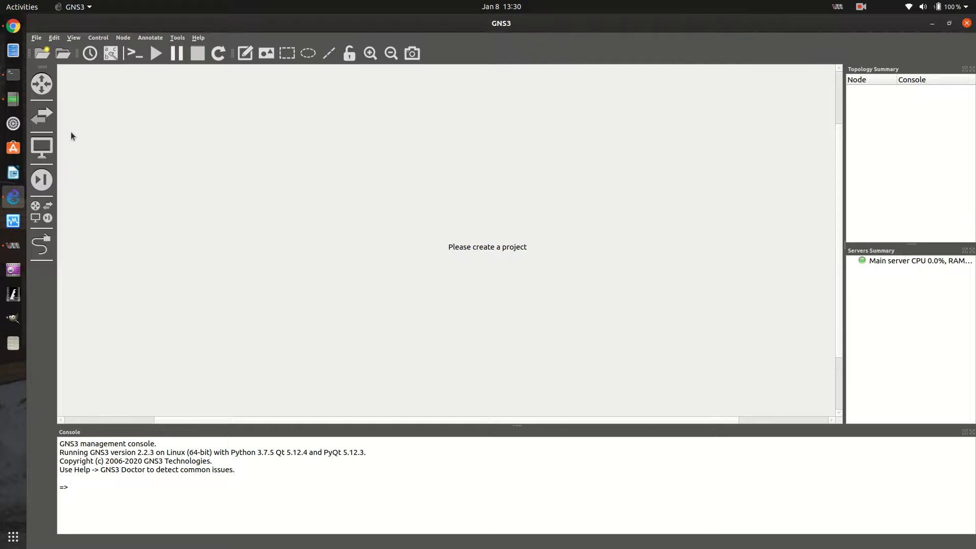
left_click(41, 211)
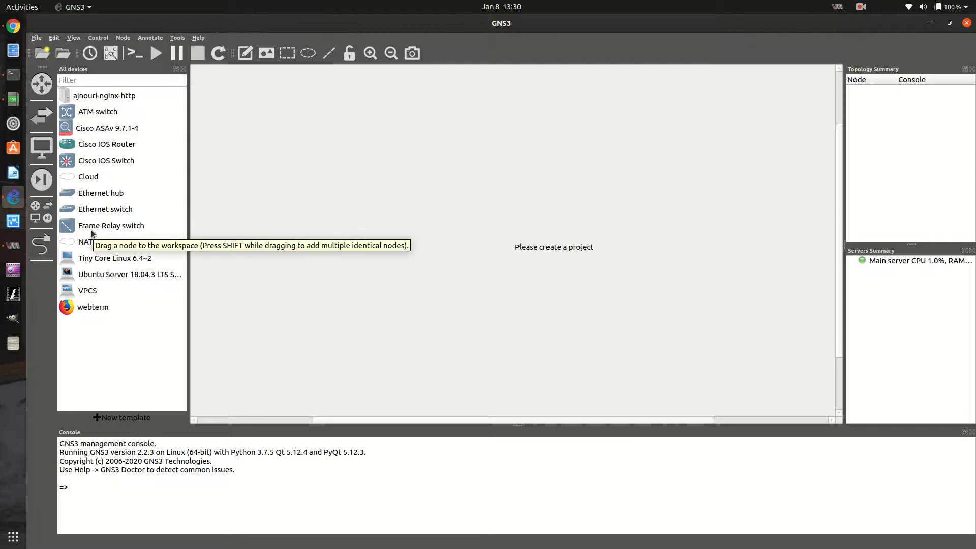
left_click(81, 307)
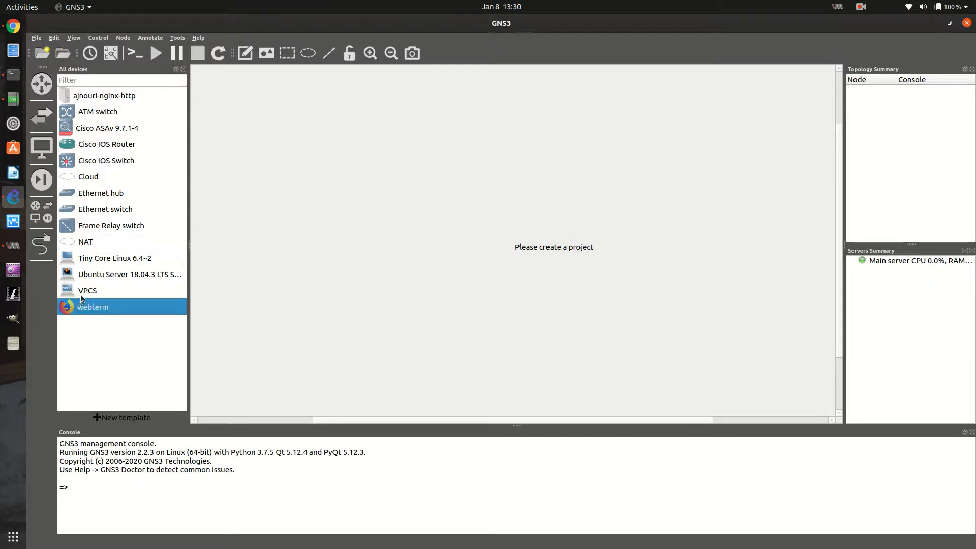
left_click(82, 295)
left_click(82, 277)
left_click(82, 257)
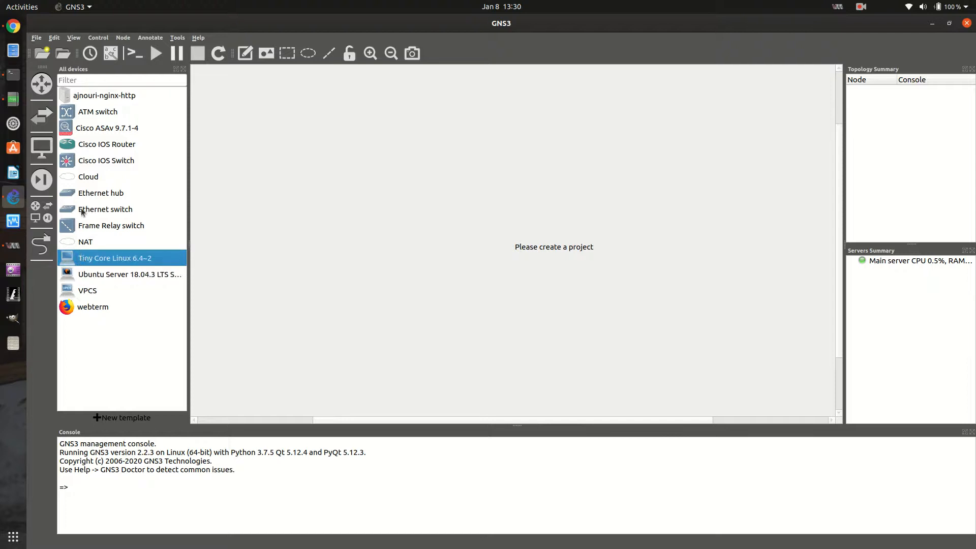
left_click(95, 96)
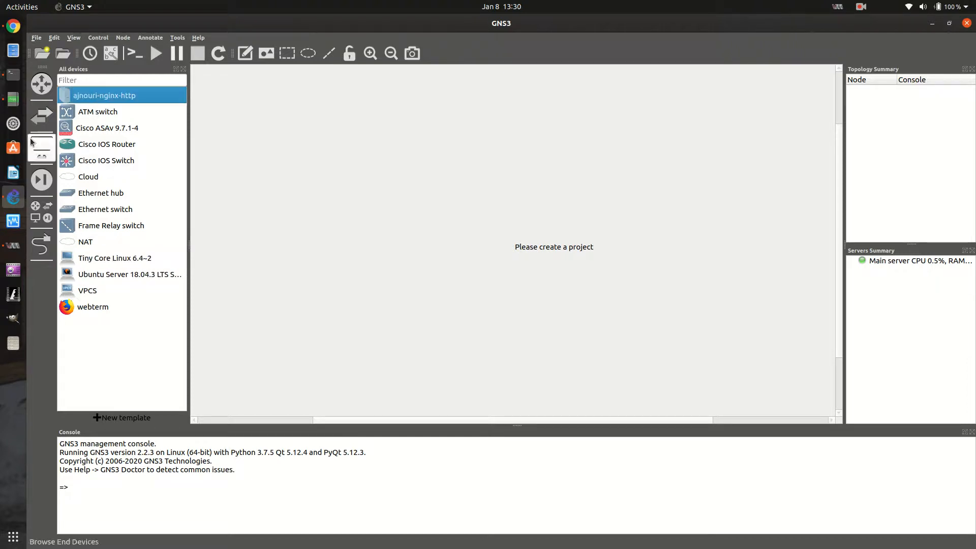
left_click(90, 128)
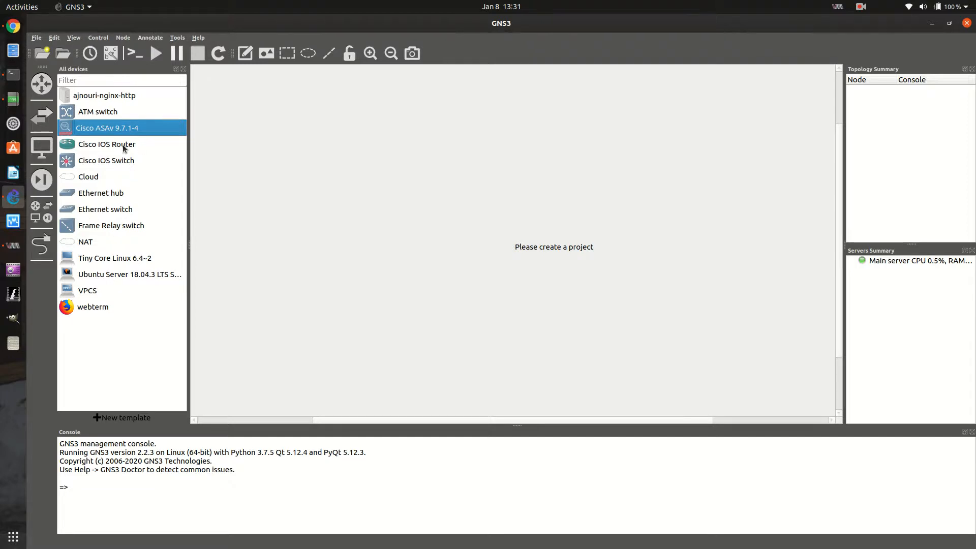
Browse the router and switch templates, return to all devices, and try the link tool on and off
left_click(42, 83)
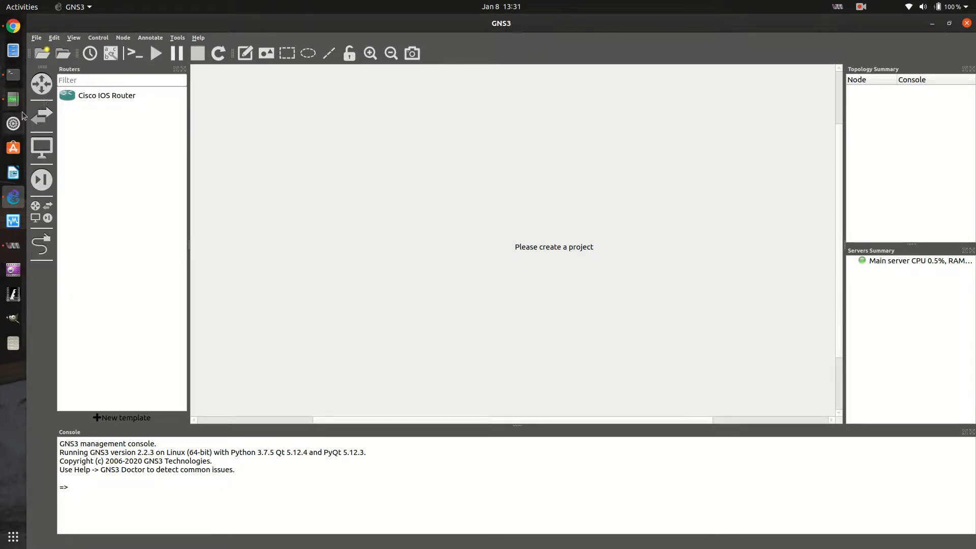
left_click(42, 116)
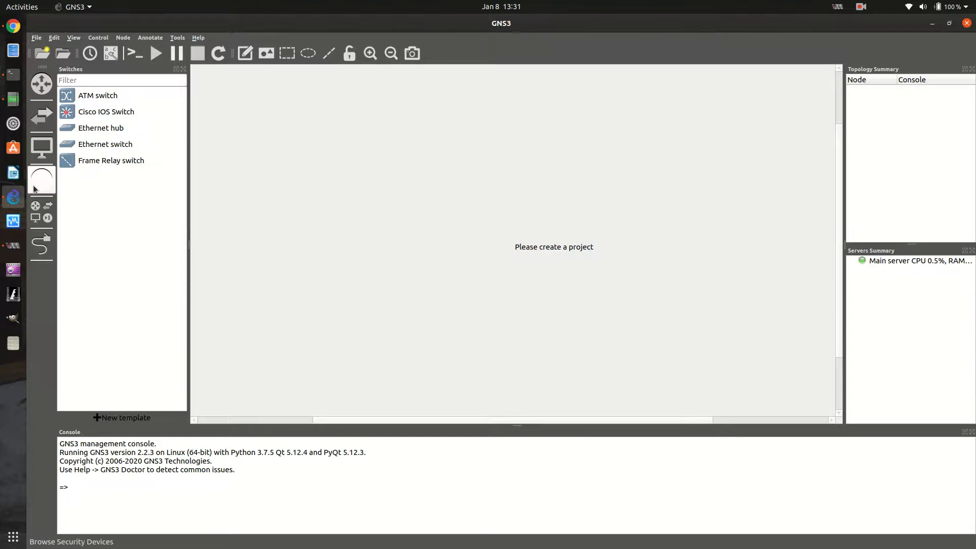
left_click(41, 212)
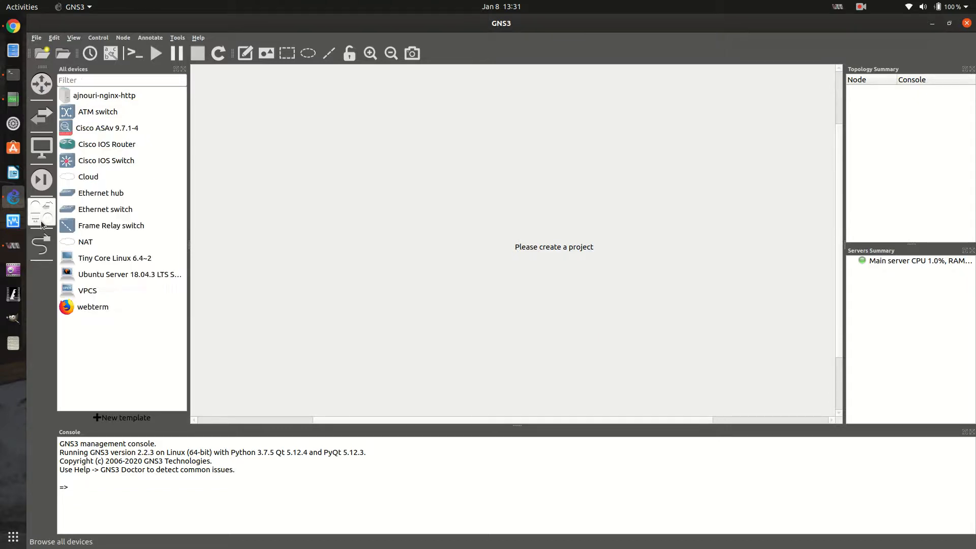
left_click(46, 247)
left_click(46, 249)
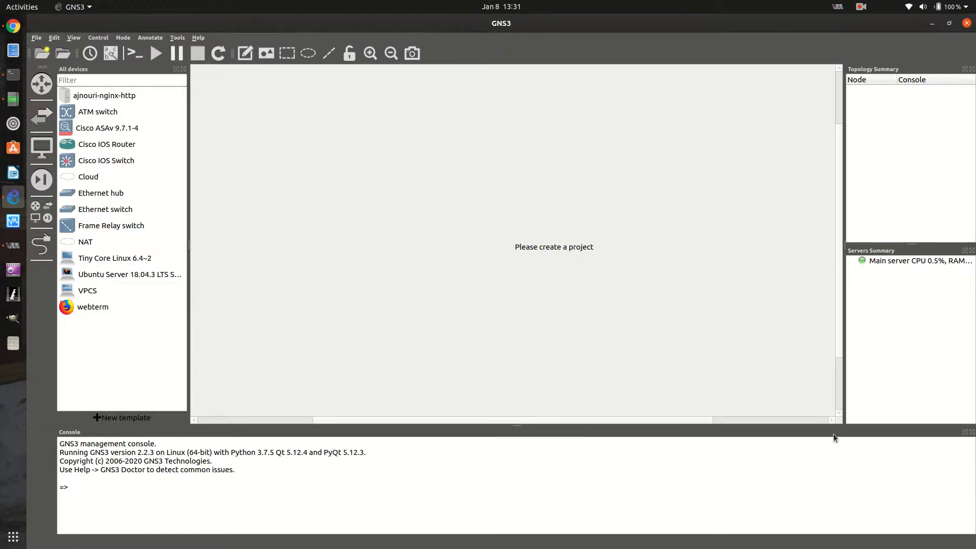
Dock the Topology Summary and Servers Summary on opposite sides of the console, and widen the Servers Summary to fit its text
left_click_drag(872, 71, 891, 447)
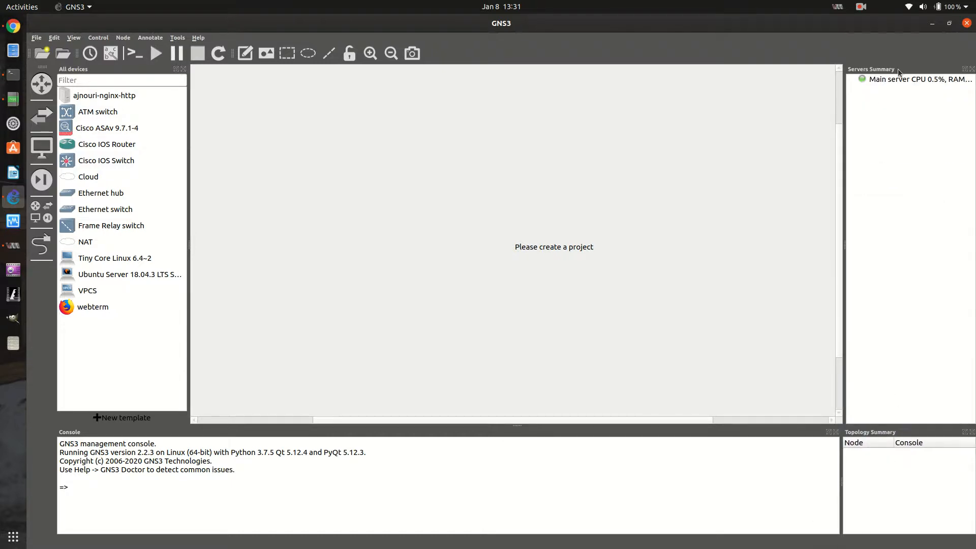
left_click_drag(898, 73, 83, 443)
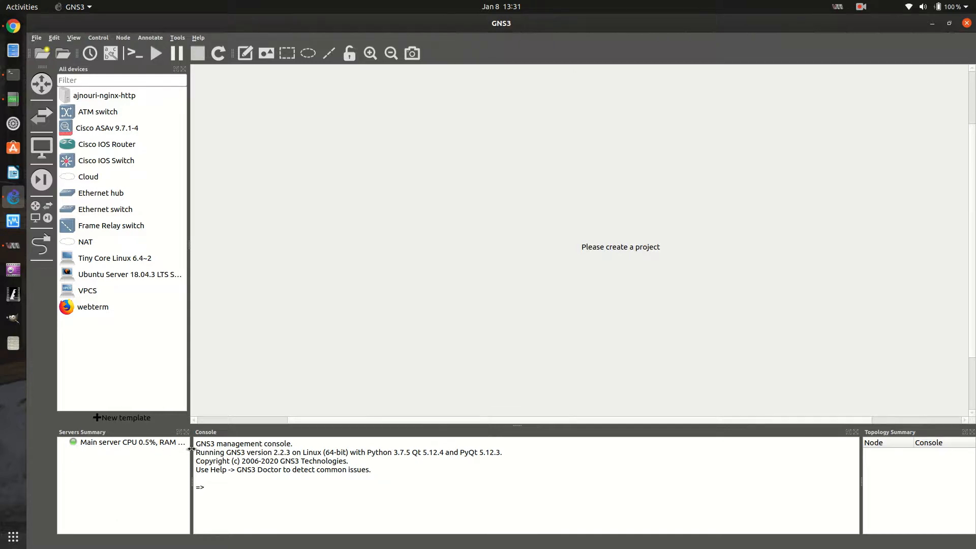
left_click_drag(191, 448, 210, 449)
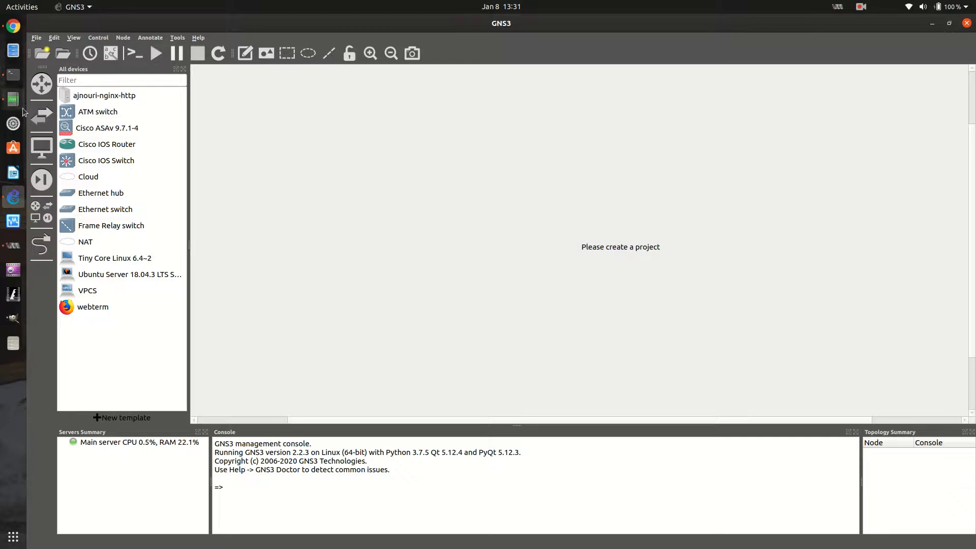
Check the CPU and memory allocations of STCC's GNS3 Virtual Machine in Virtual Machine Manager, and close its windows
left_click(13, 245)
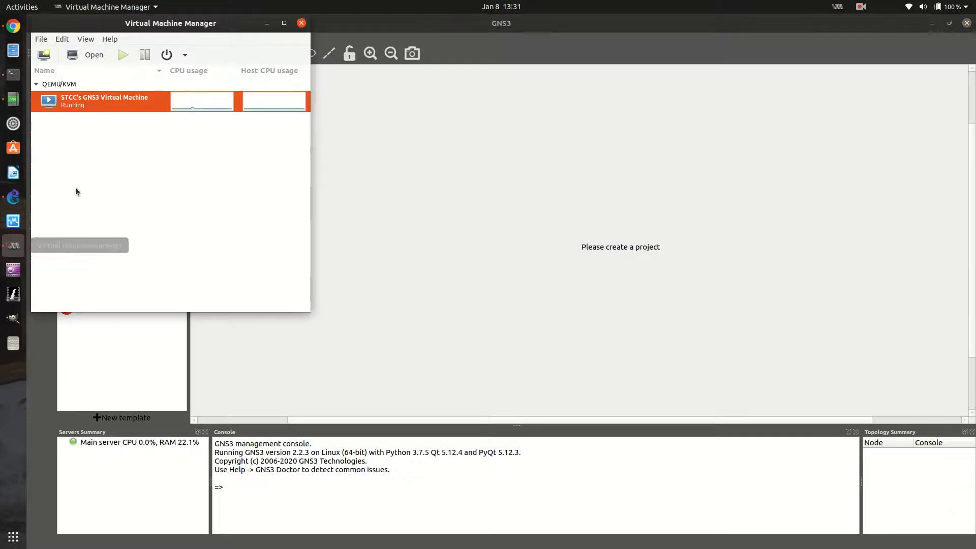
left_click(86, 39)
mouse_move(62, 39)
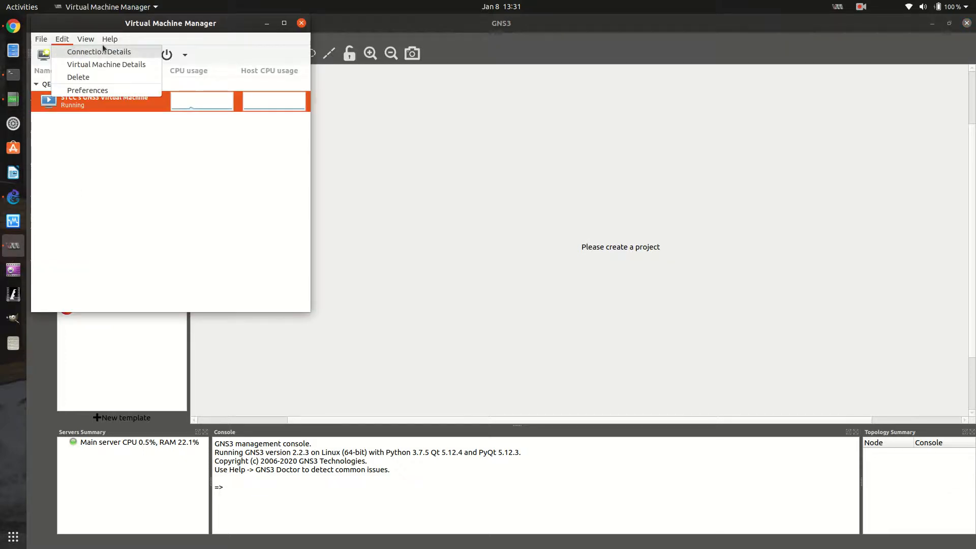
left_click(60, 179)
left_click(81, 59)
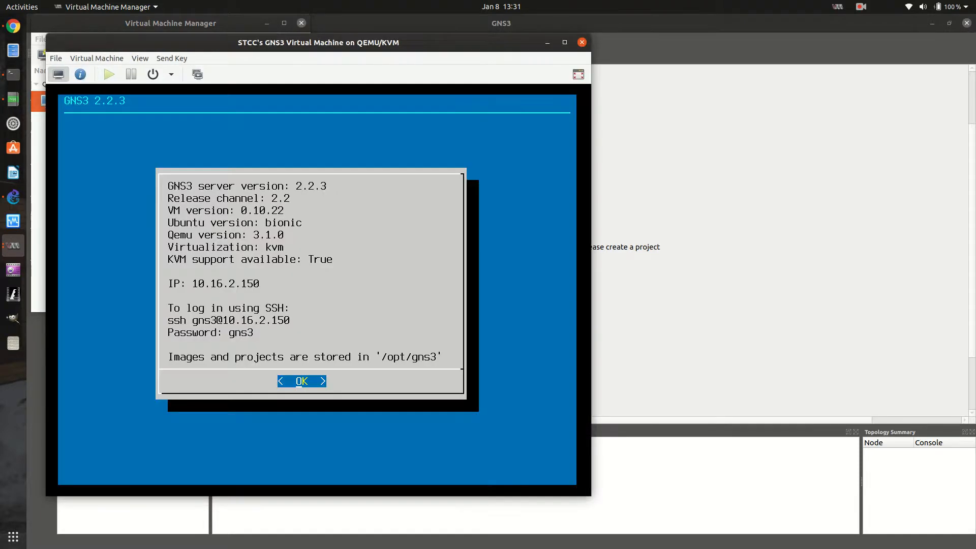
left_click(139, 59)
left_click(150, 83)
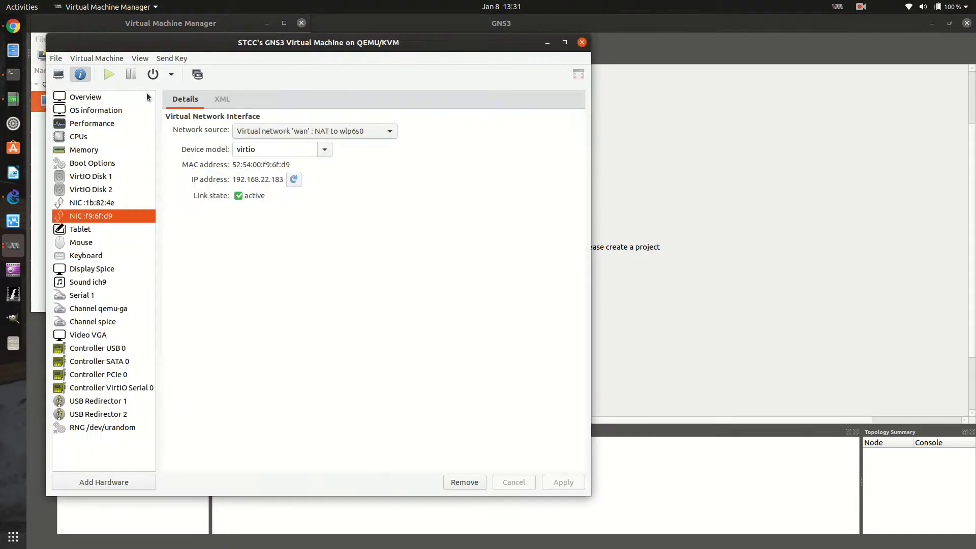
left_click(82, 142)
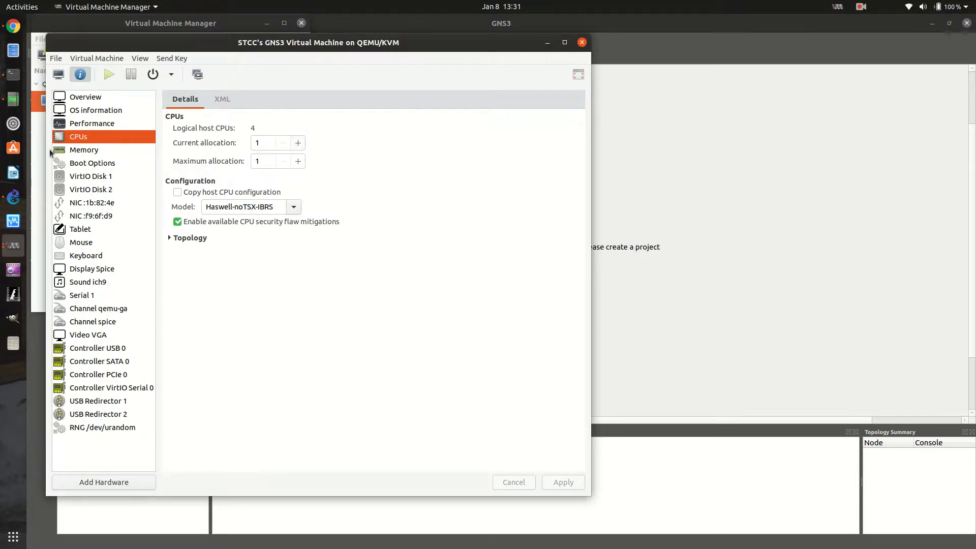
left_click(64, 149)
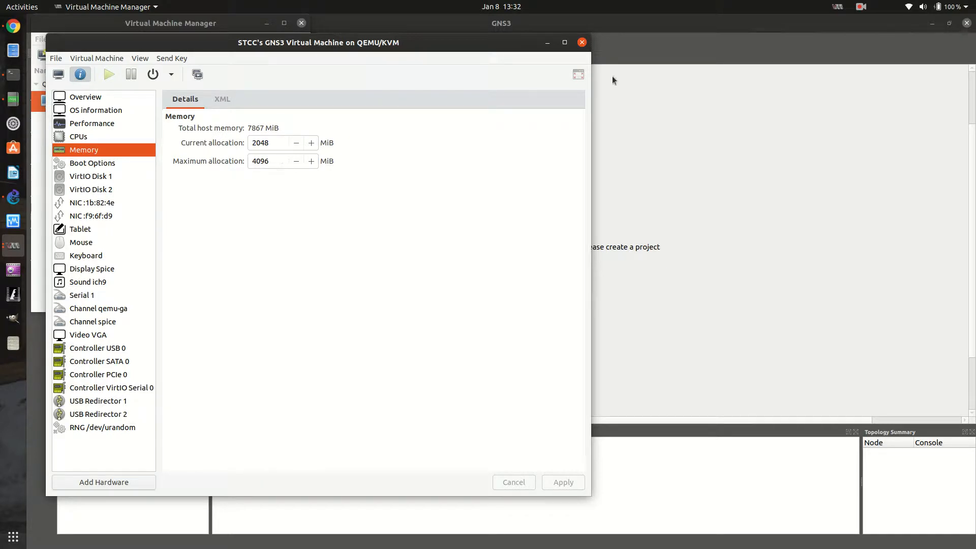
left_click(583, 45)
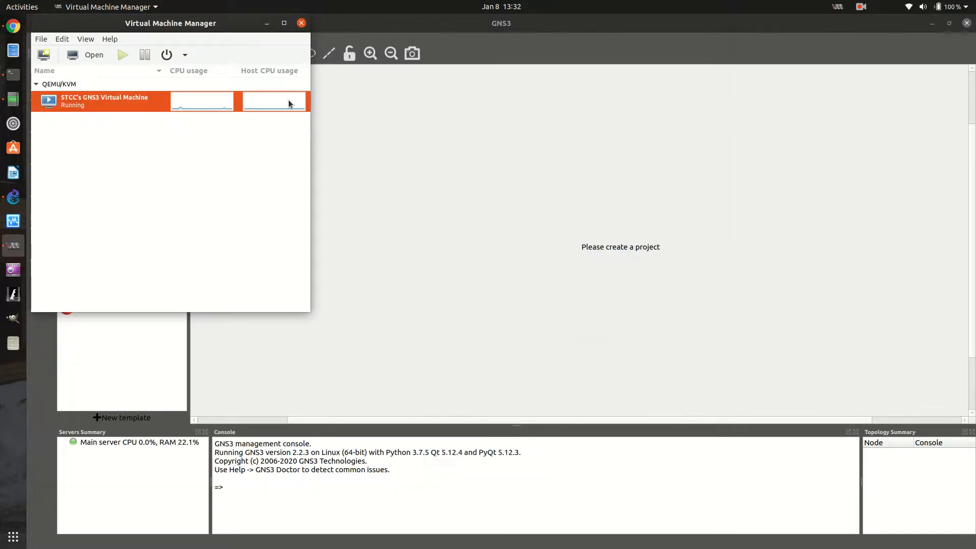
left_click(301, 23)
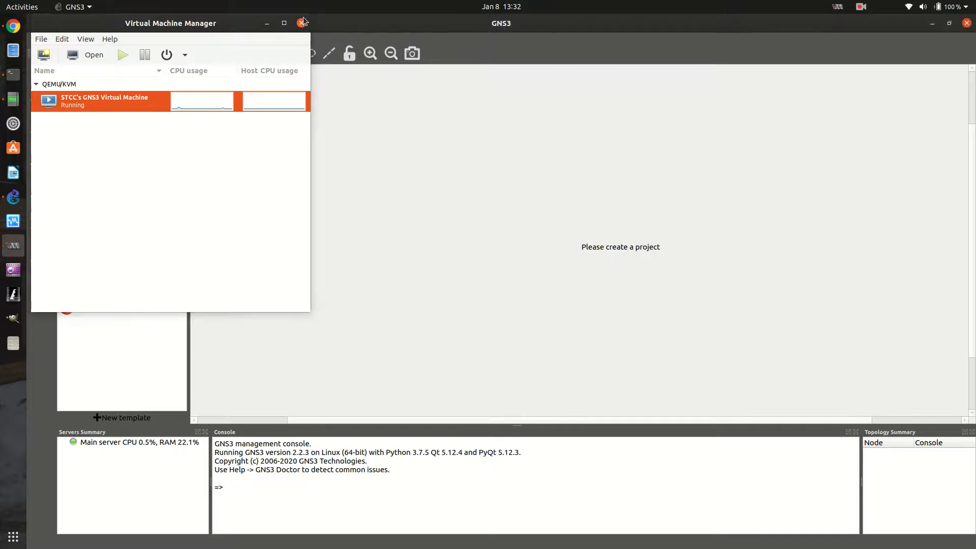
Select the main server, toggle the router and switch template lists, and leave the device list hidden
left_click(172, 441)
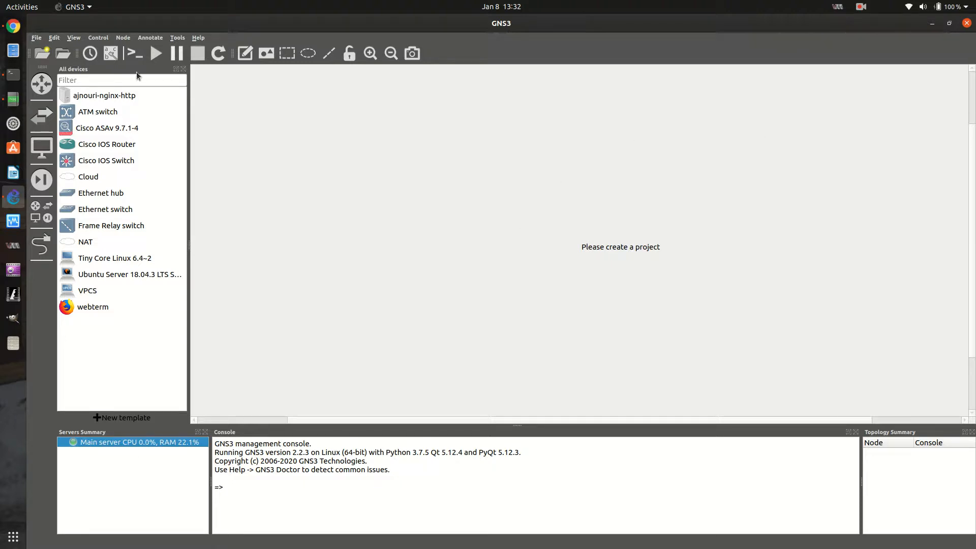
left_click(40, 94)
left_click(40, 94)
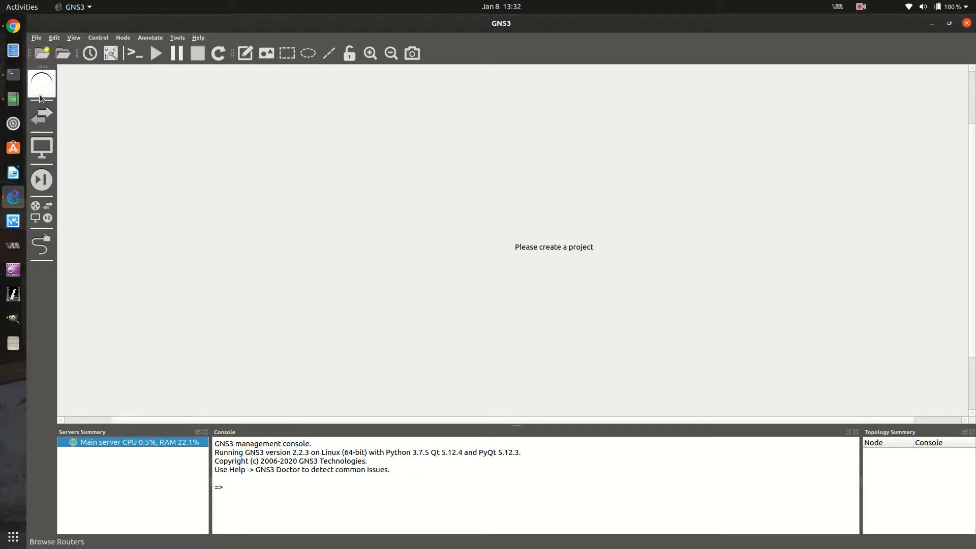
left_click(40, 98)
left_click(41, 98)
left_click(48, 112)
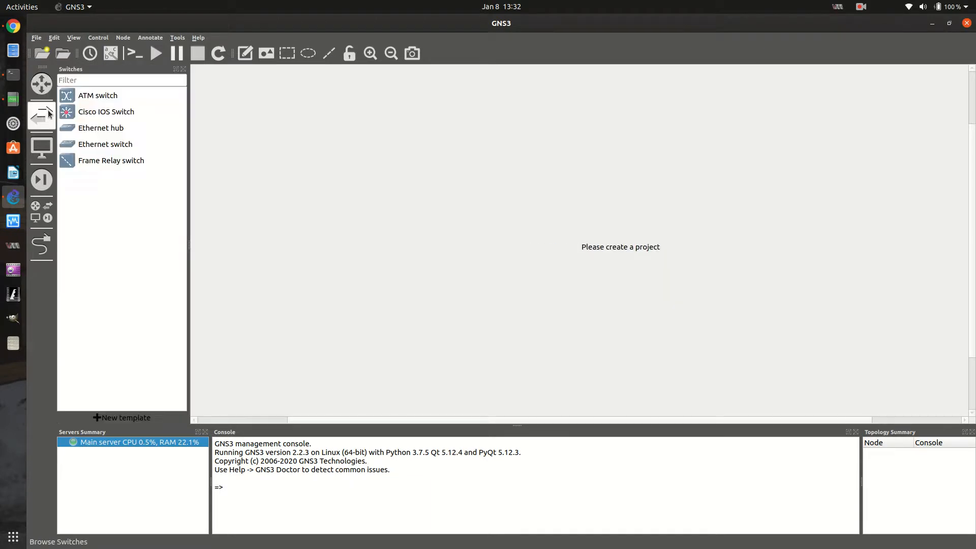
left_click(47, 114)
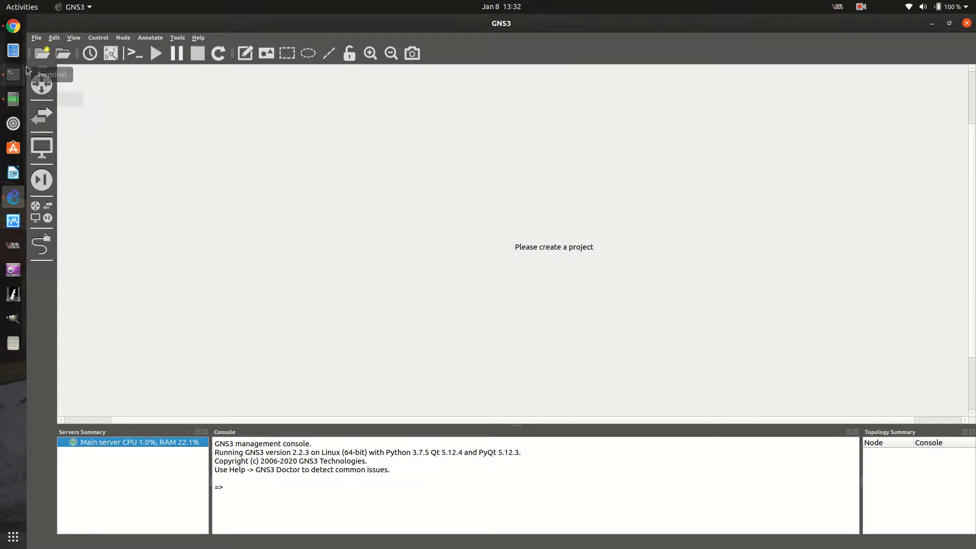
Open the new blank project dialog and look through the saved projects in the projects library
left_click(39, 38)
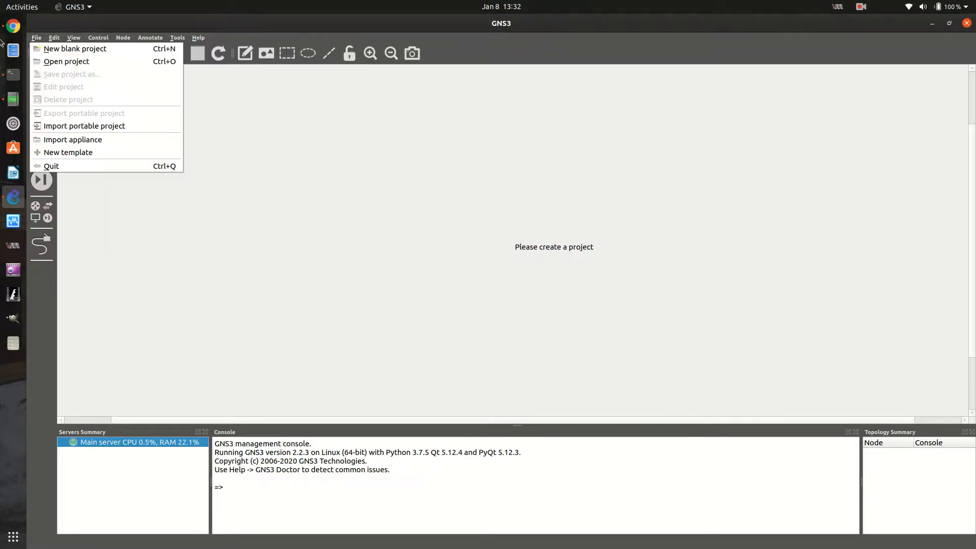
left_click(557, 26)
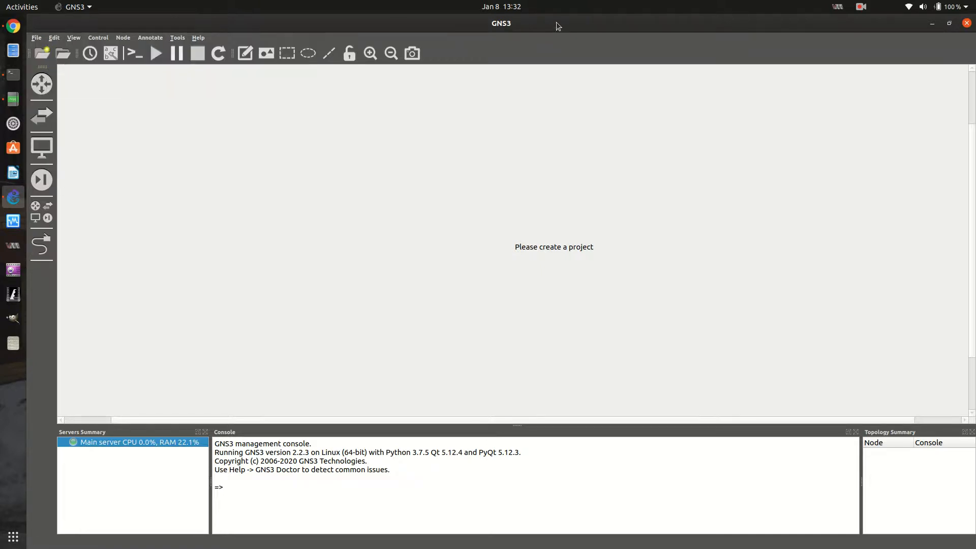
left_click(39, 37)
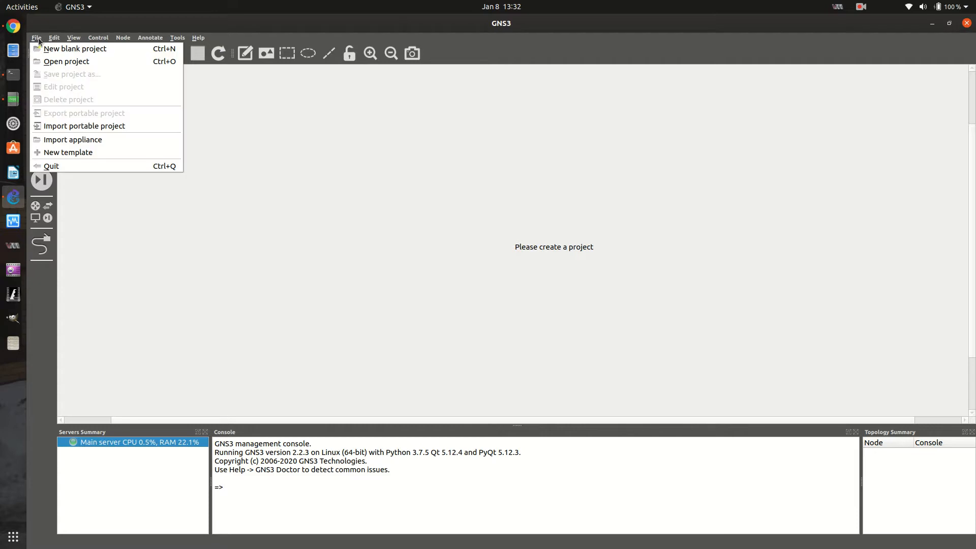
left_click(61, 45)
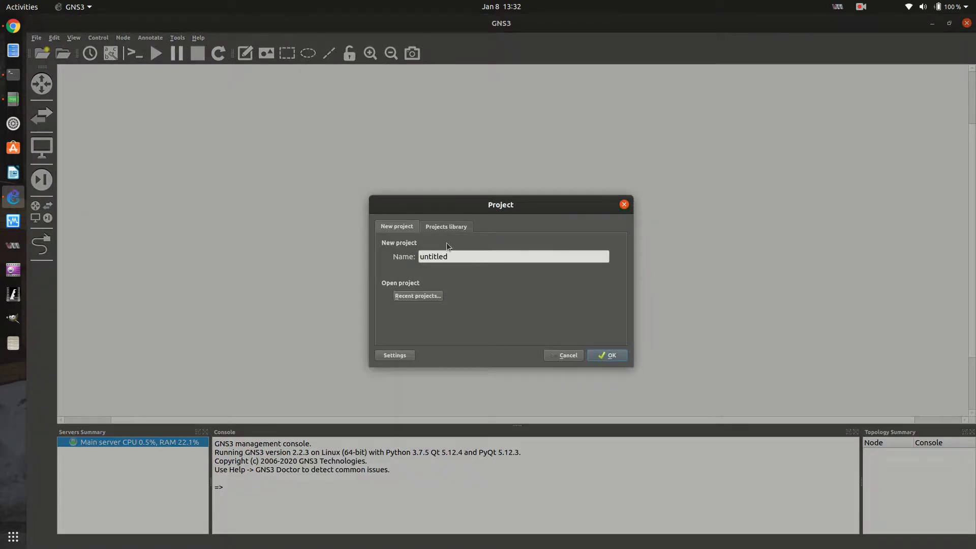
left_click(438, 227)
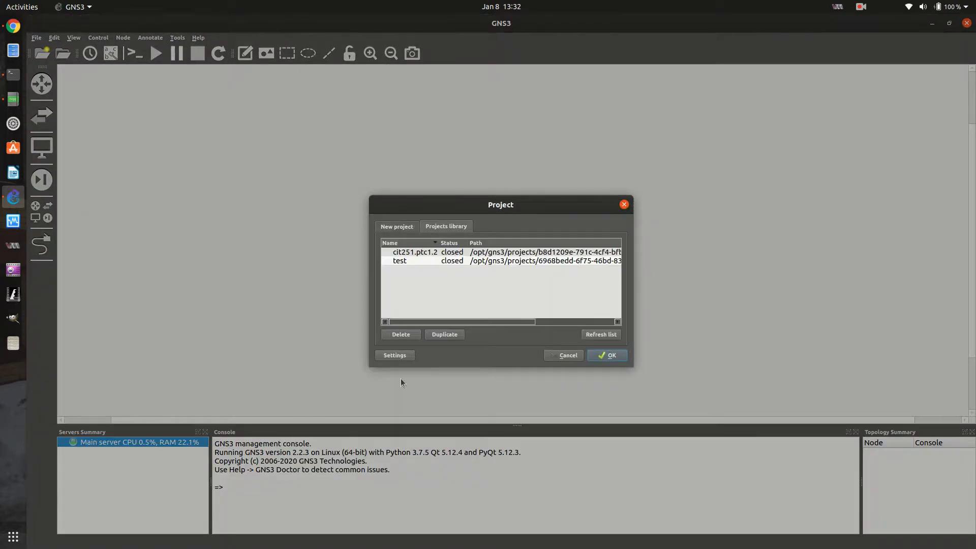
left_click(422, 252)
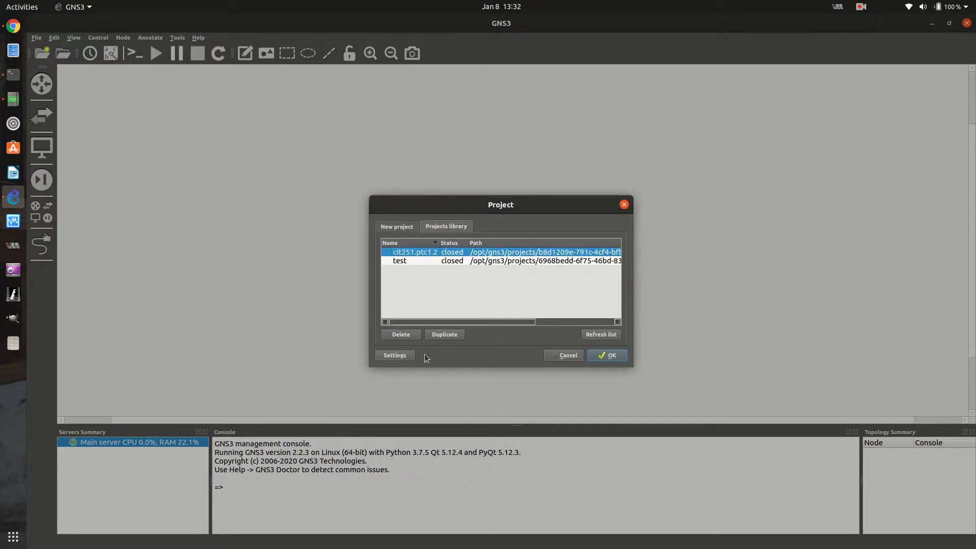
left_click(413, 261)
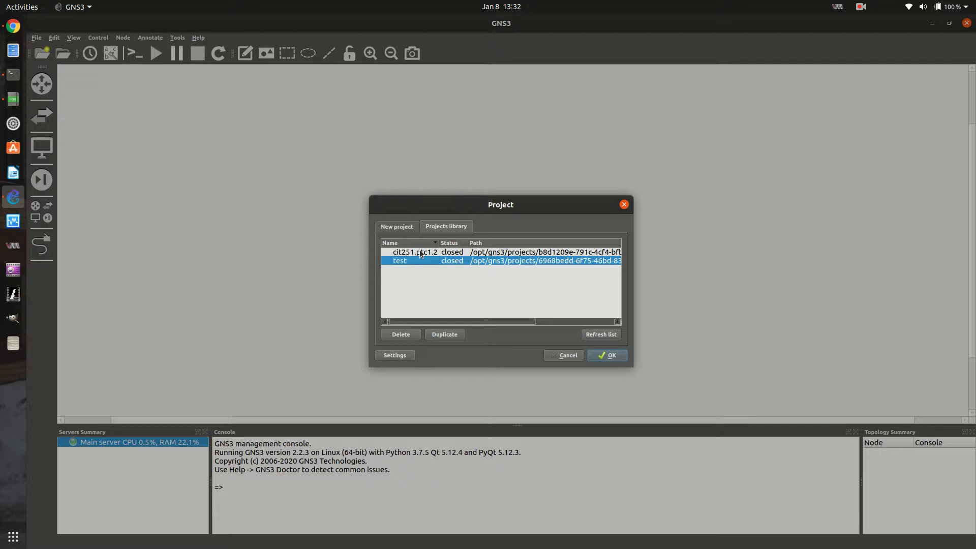
Duplicate the cit251.ptc1.2 project under the name 2020.1.8.jja.cit251.ptc1.2-1
left_click(420, 253)
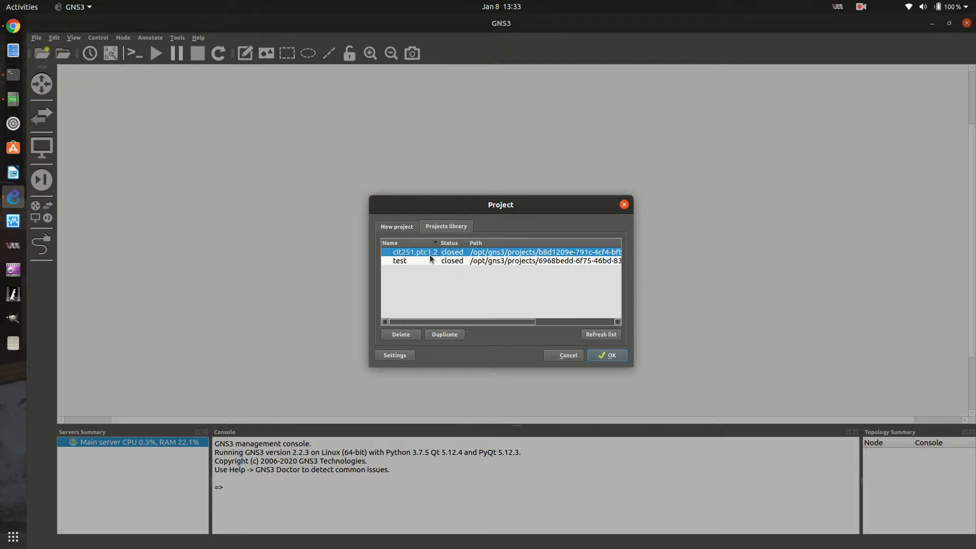
left_click(447, 335)
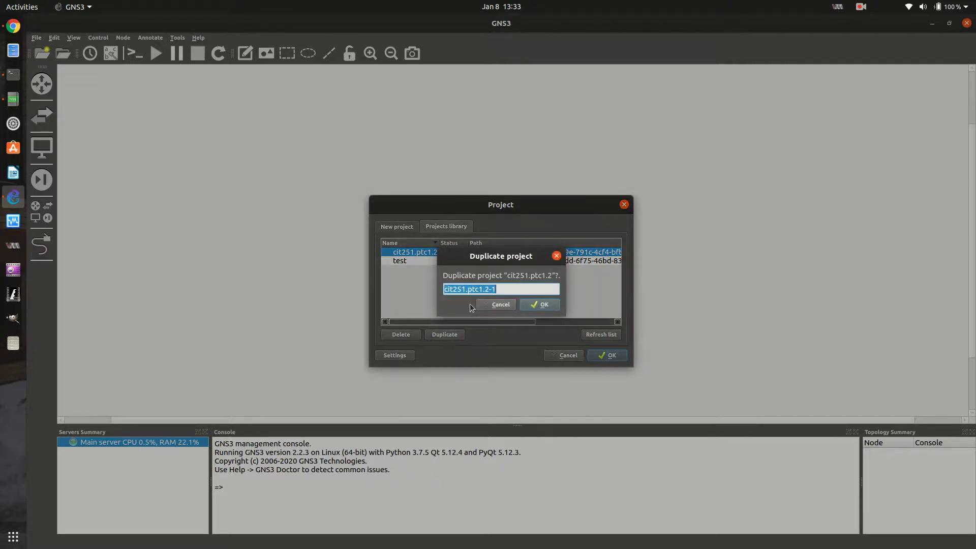
key("Home")
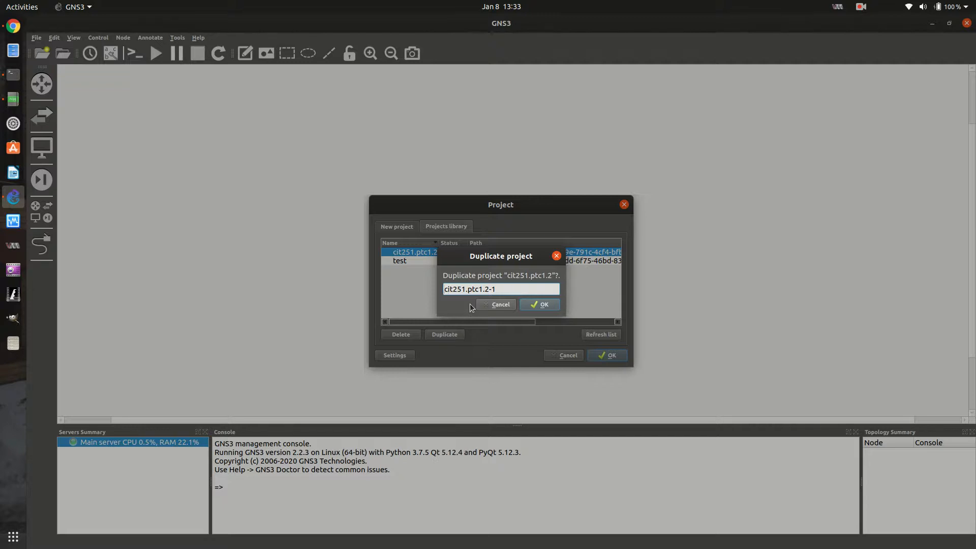
type("2020.1.8.jja.")
left_click(540, 304)
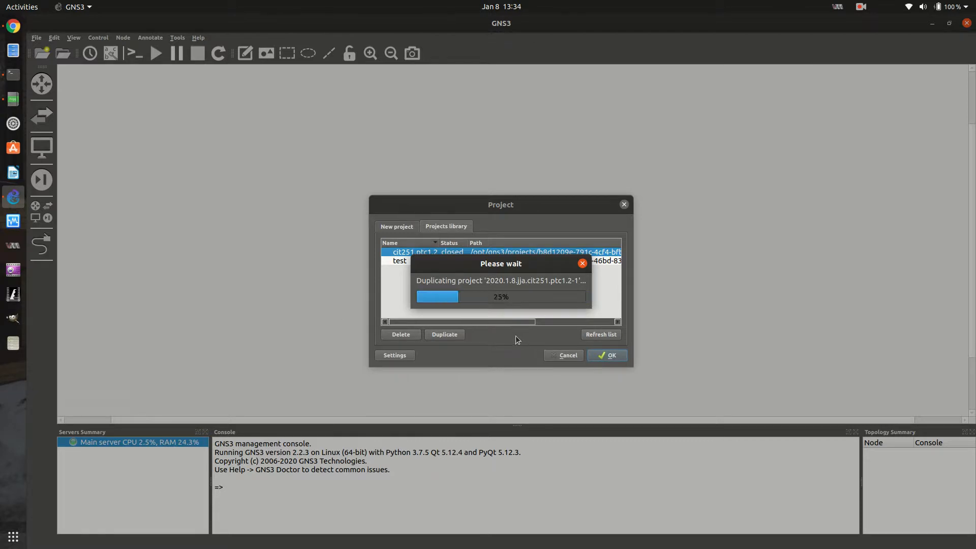
Open the duplicated project 2020.1.8.jja.cit251.ptc1.2-1 and look through its nodes in the Topology Summary
left_click(475, 253)
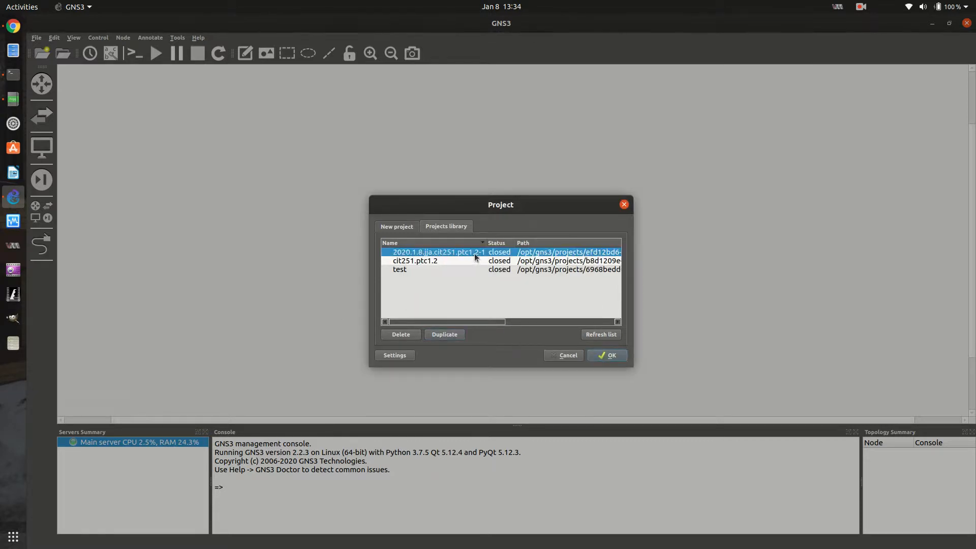
left_click(428, 261)
left_click(431, 253)
left_click(605, 356)
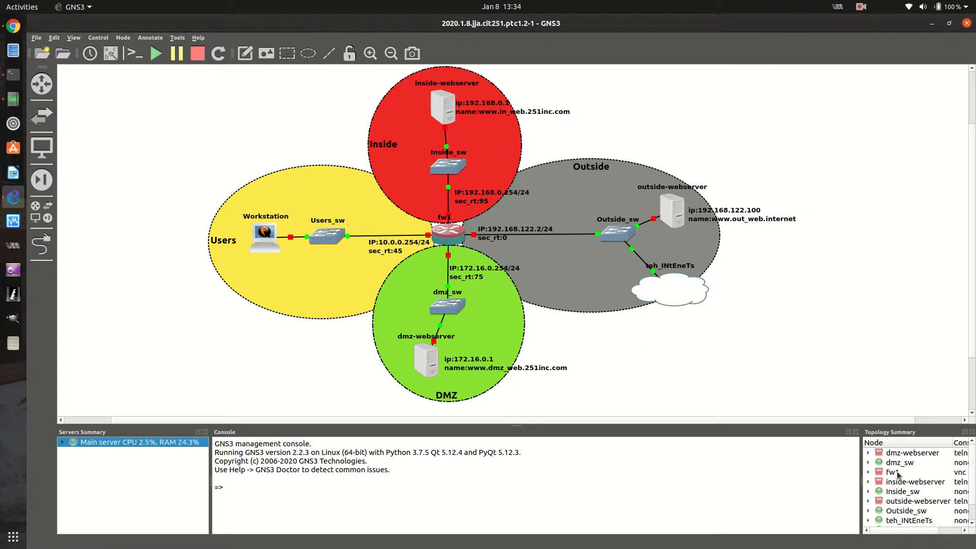
scroll(904, 512, "down", 1)
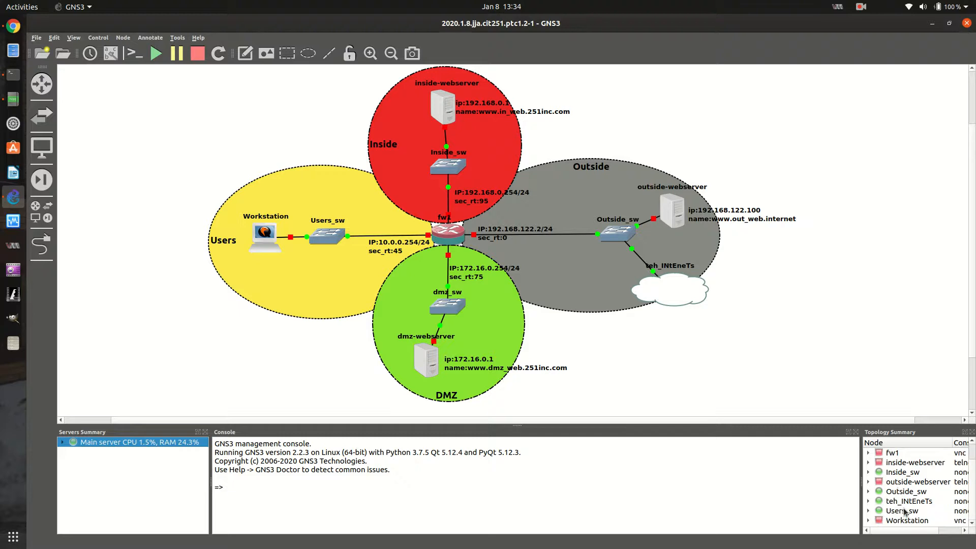
scroll(898, 513, "up", 1)
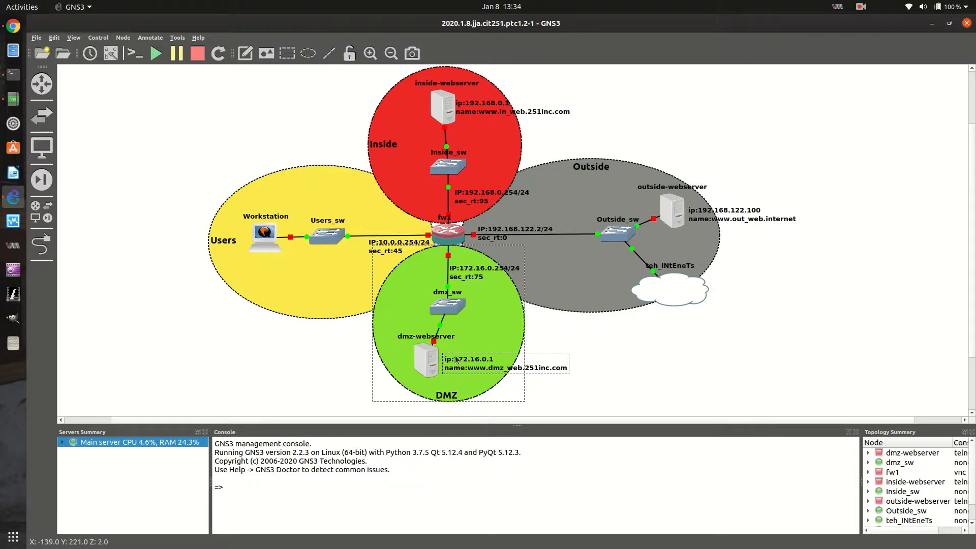
Unlock the Workstation node and move it slightly, to X -526, Y -45
right_click(265, 241)
left_click(298, 436)
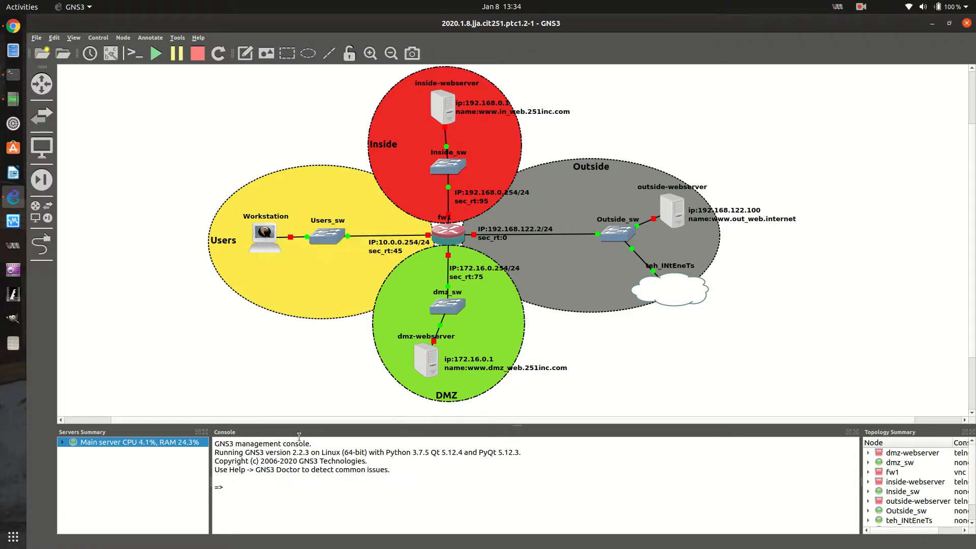
mouse_move(265, 239)
left_mouse_down()
mouse_move(274, 259)
mouse_move(250, 264)
mouse_move(263, 235)
left_mouse_up()
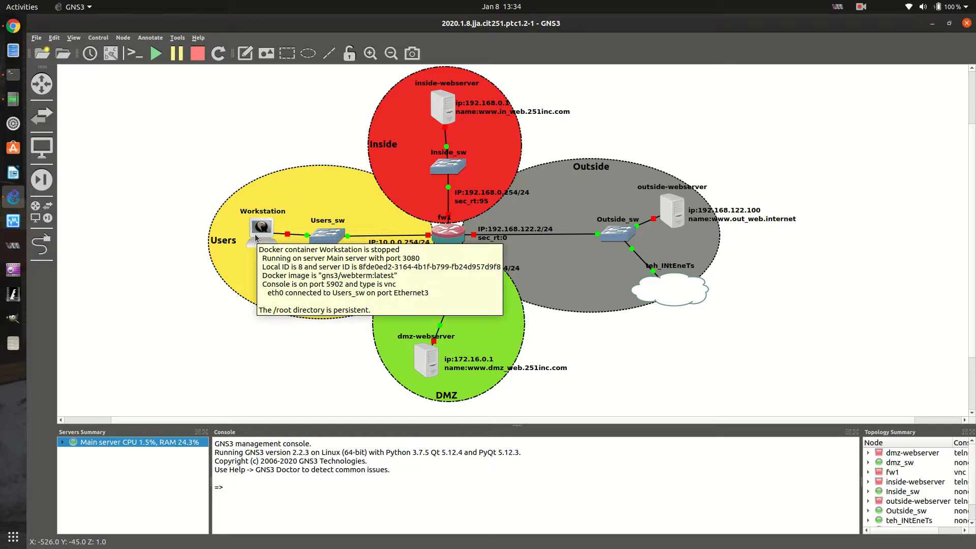
Activate link mode and delete the link between Workstation and Users_sw
left_click(295, 235)
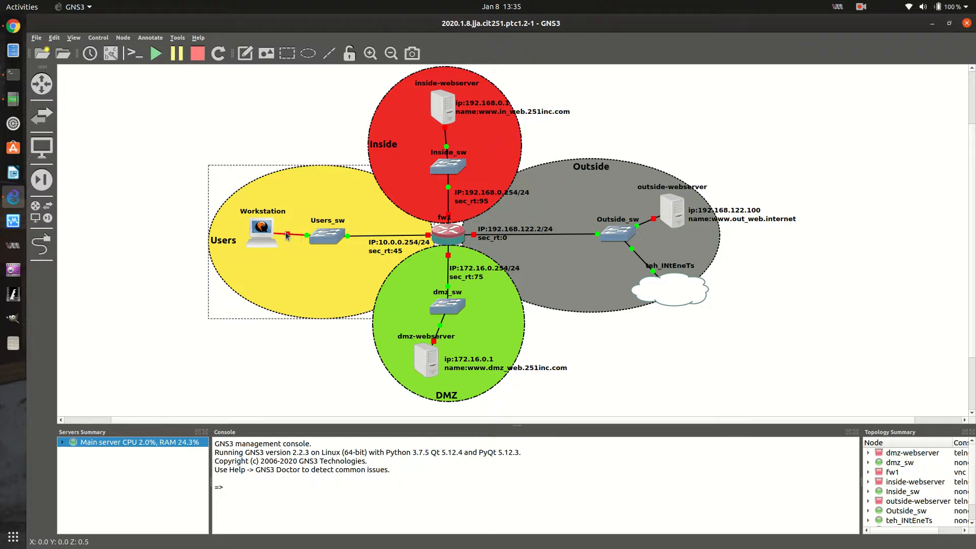
left_click(41, 244)
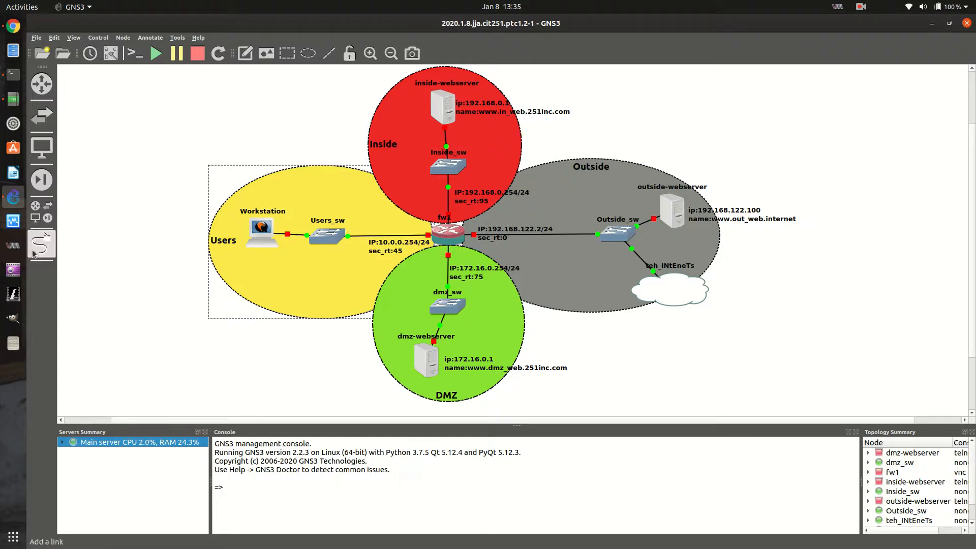
right_click(296, 235)
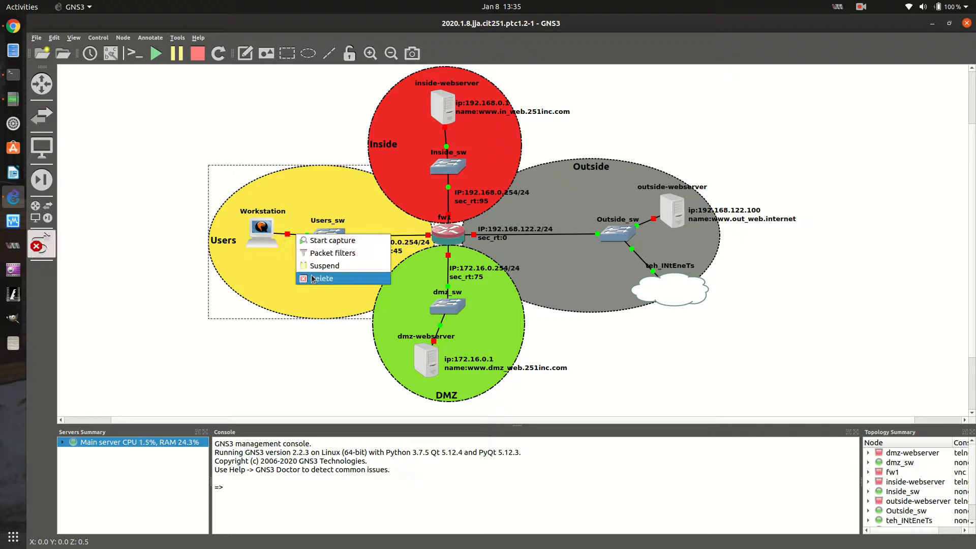
left_click(345, 279)
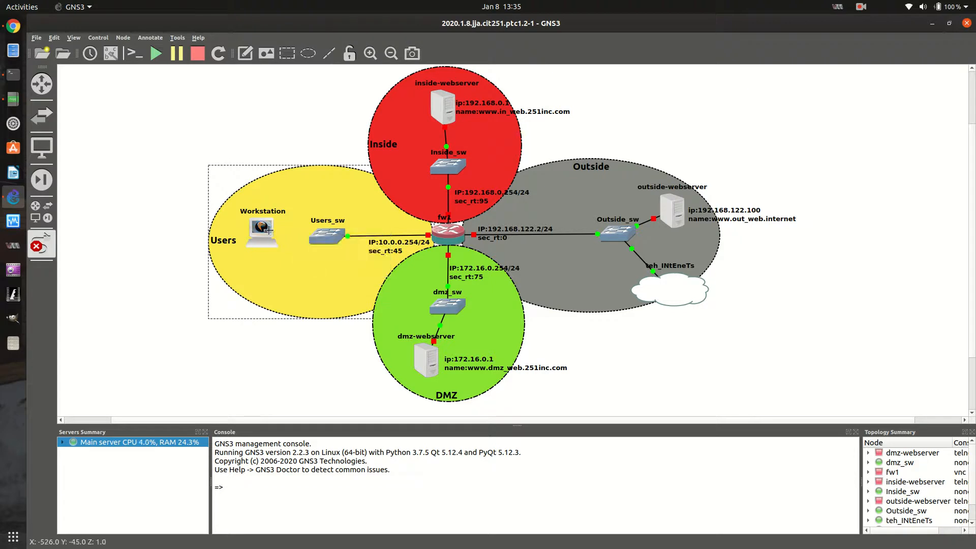
Link the Workstation's eth0 to a port on Inside_sw, and delete that new link
left_click(268, 230)
left_click(290, 238)
left_click(434, 171)
left_click(472, 226)
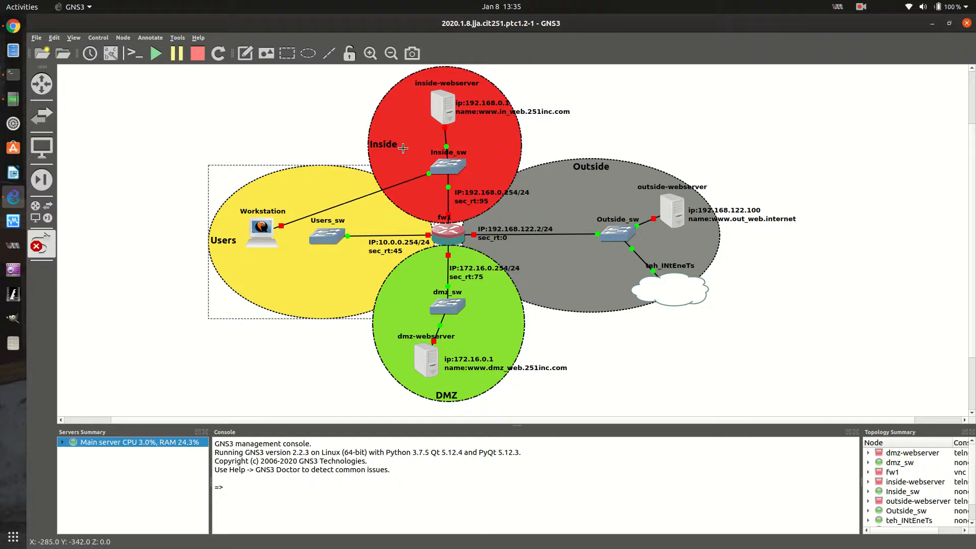
right_click(343, 205)
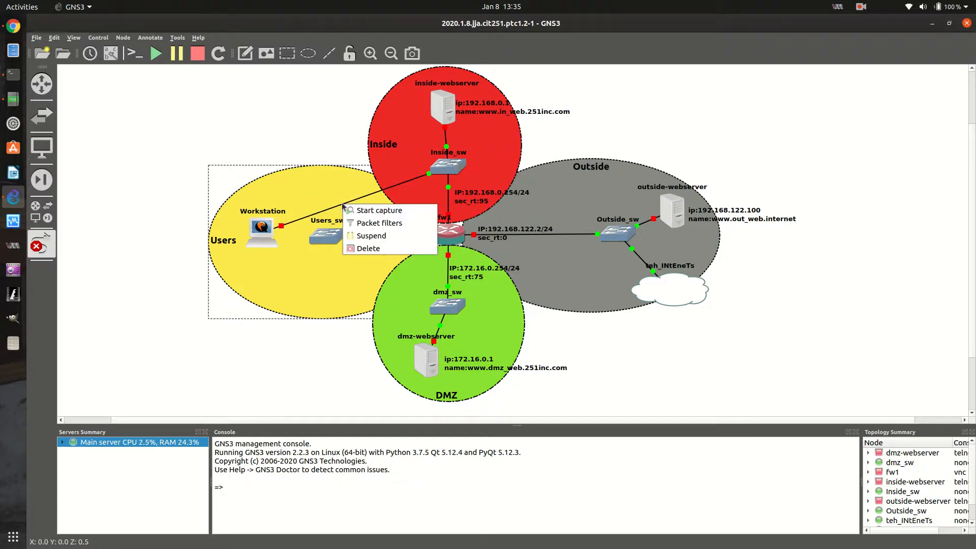
left_click(362, 247)
Link the Workstation's eth0 to Ethernet3 on Users_sw, and leave link mode
left_click(262, 232)
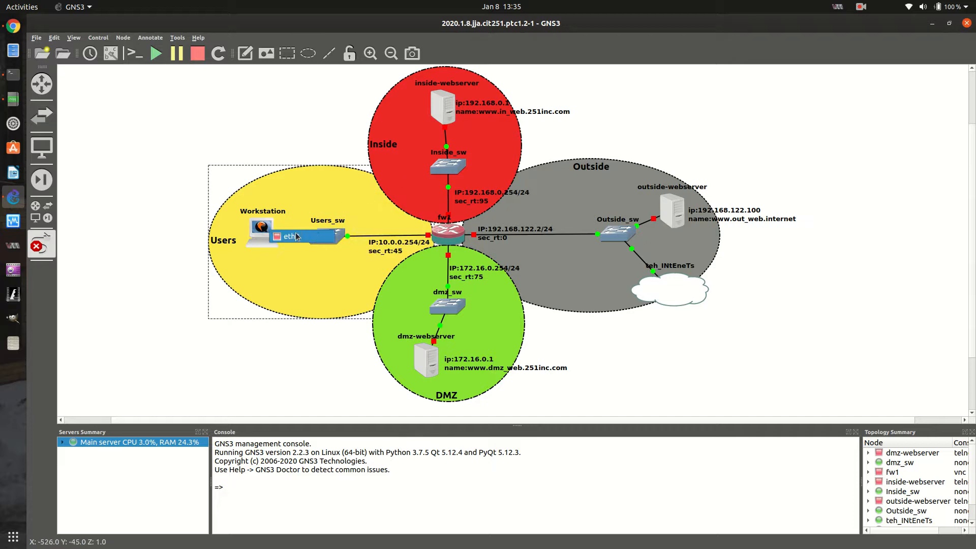
left_click(323, 241)
left_click(341, 286)
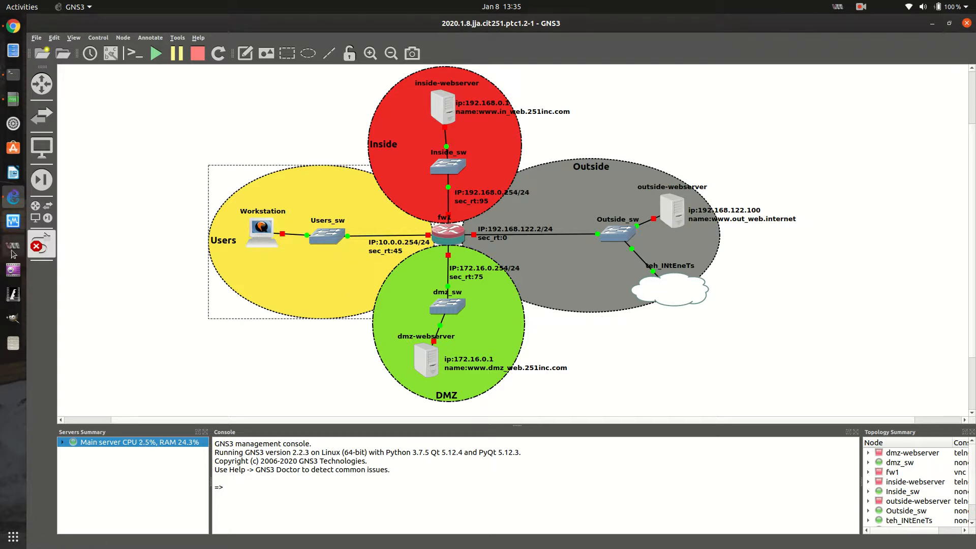
left_click(39, 249)
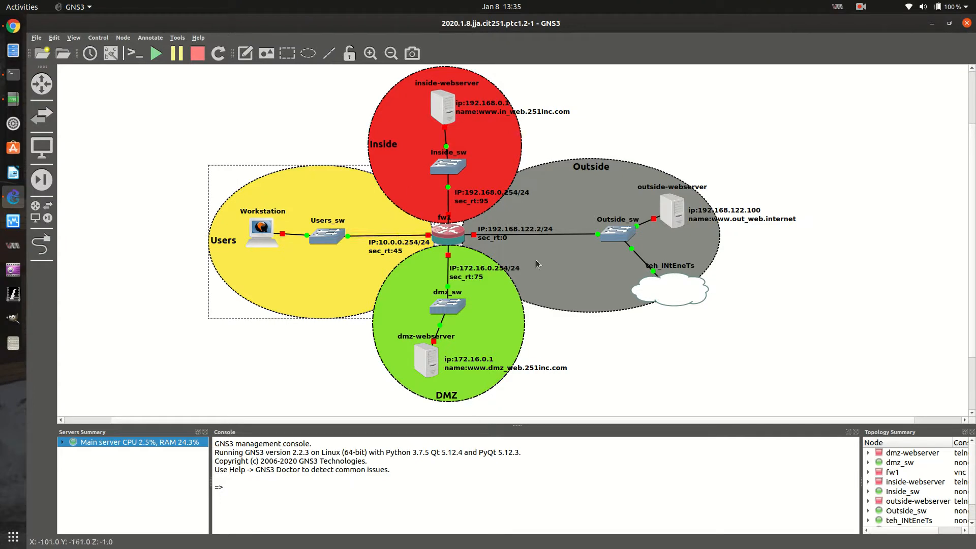
Start the Workstation node in the Users zone
left_click(471, 363)
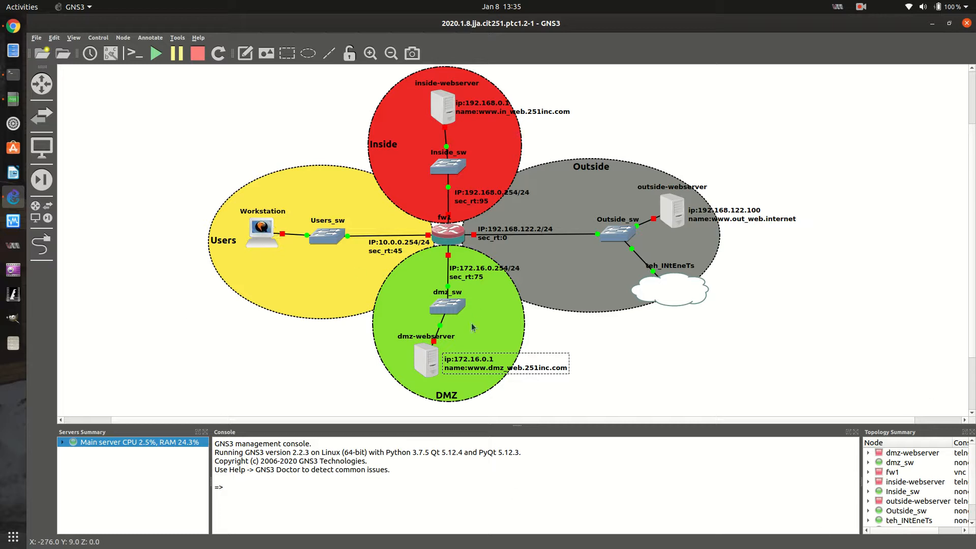
left_click(256, 230)
right_click(262, 235)
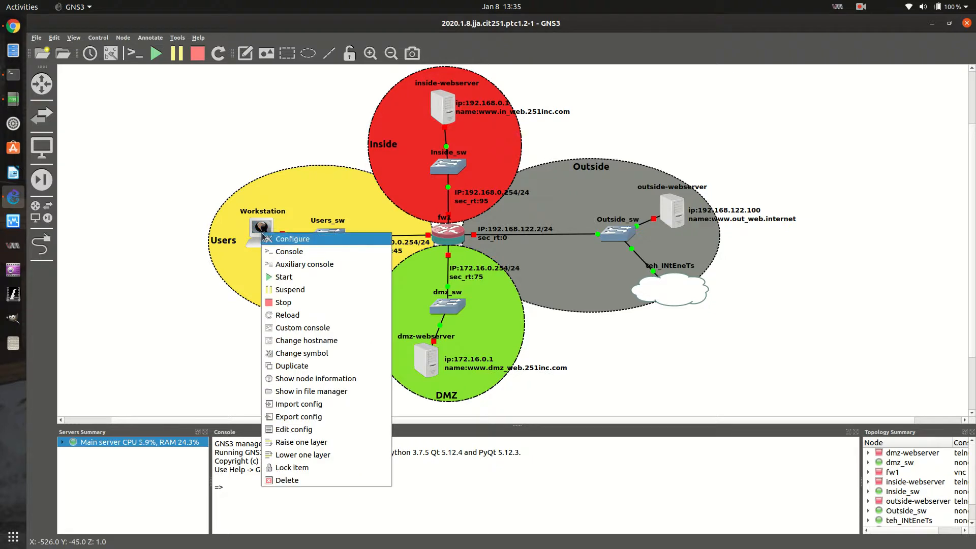
left_click(260, 227)
right_click(261, 226)
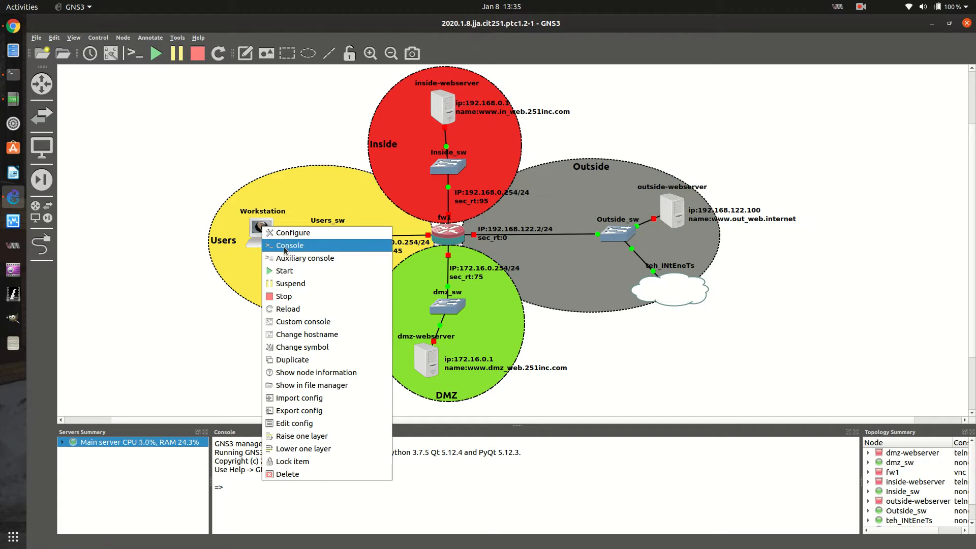
left_click(294, 272)
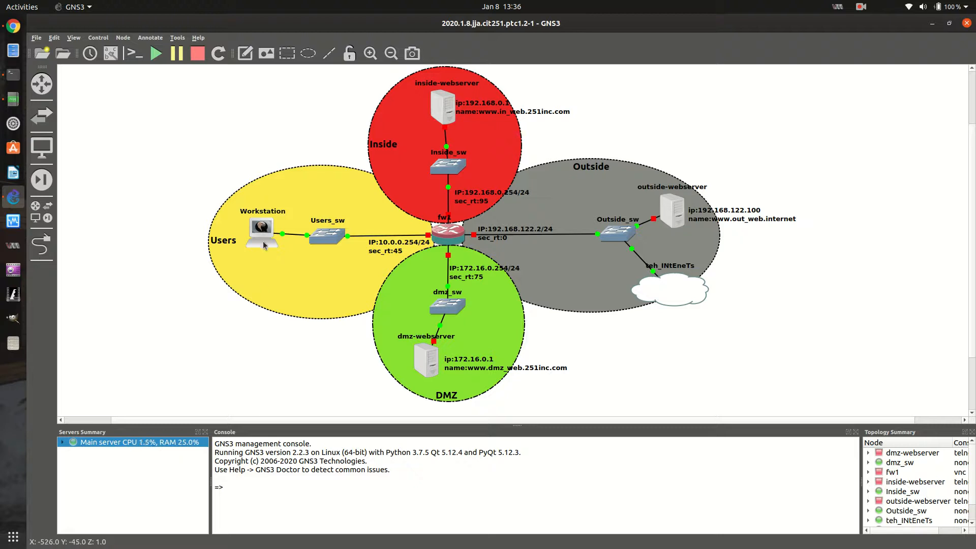
Check the Workstation's status in its node tooltip and in the Topology Summary
mouse_move(263, 246)
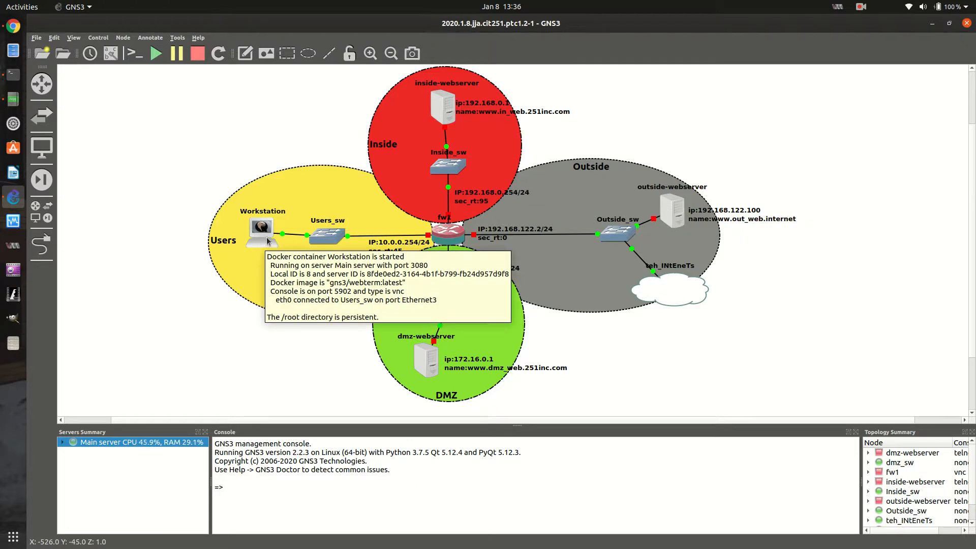
scroll(903, 498, "down", 1)
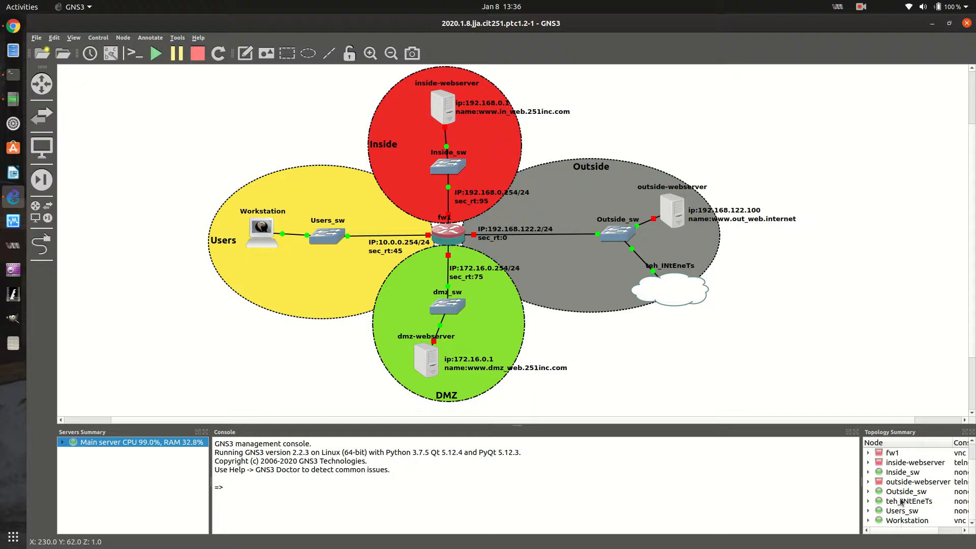
left_click(896, 521)
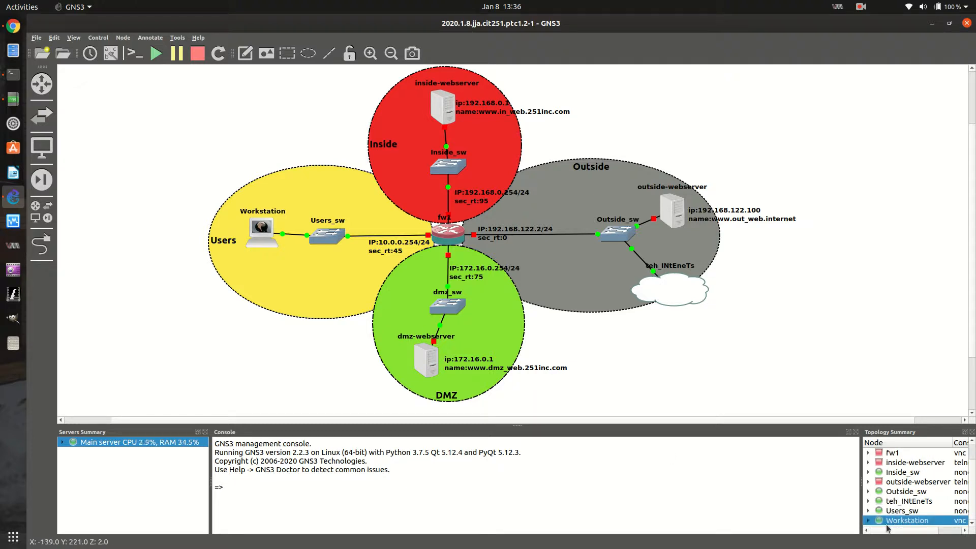
scroll(885, 519, "up", 1)
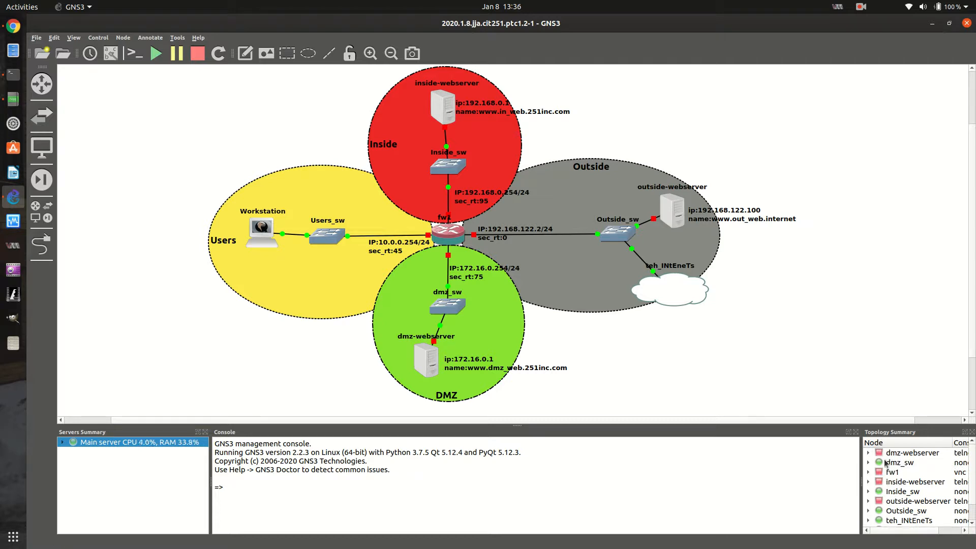
Start the fw1 firewall node, and widen the Servers Summary to fit the main server's CPU and RAM text
right_click(445, 243)
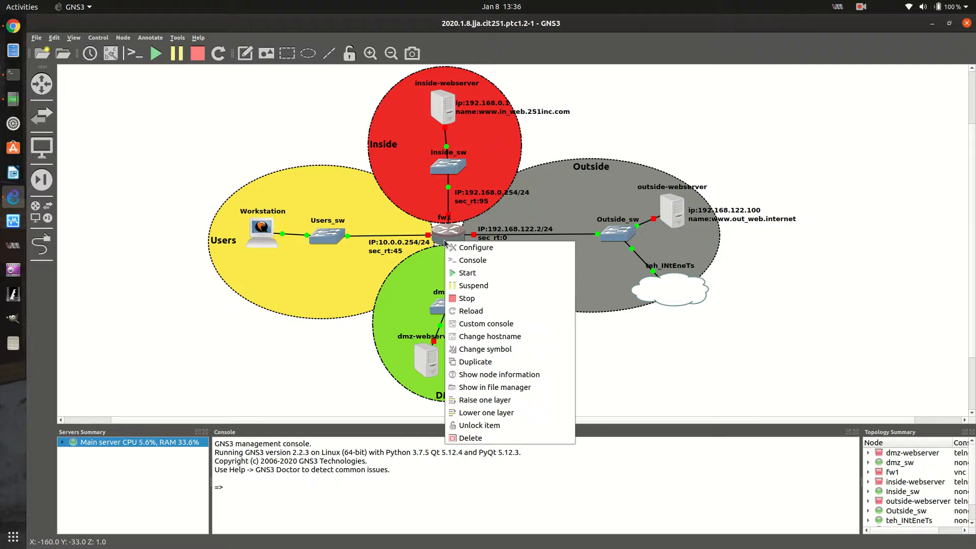
left_click(463, 275)
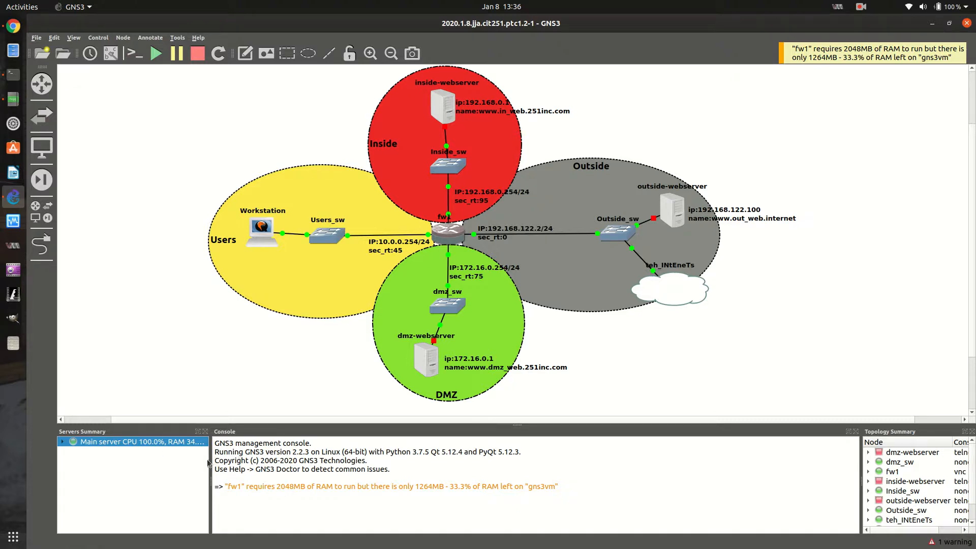
left_click_drag(209, 459, 233, 460)
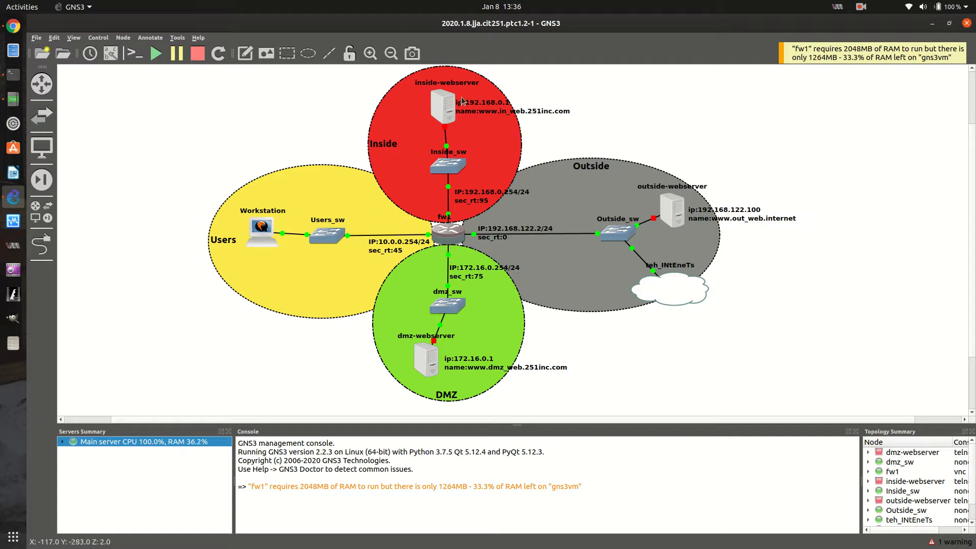
scroll(237, 335, "up", 2)
scroll(241, 325, "down", 1)
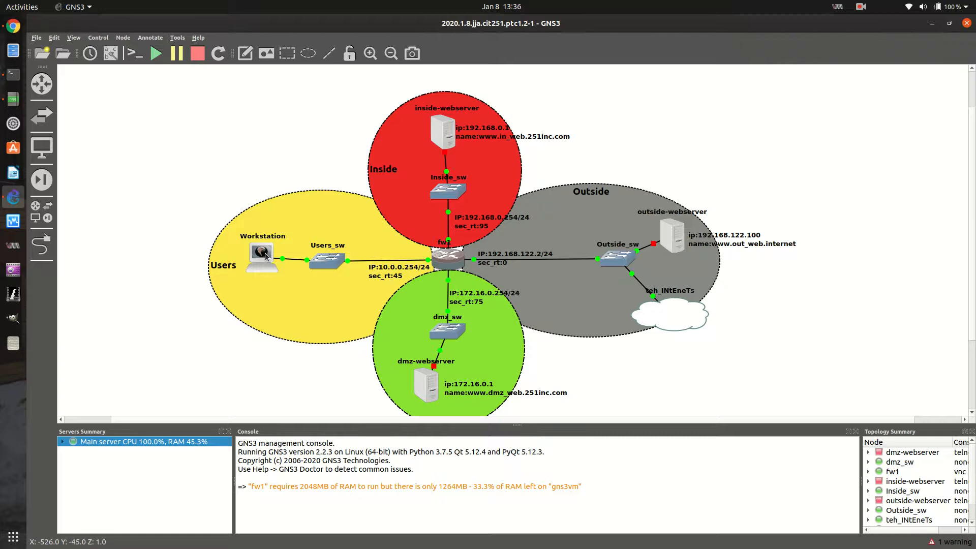
Try to open the Workstation's console, and review the General settings, Advanced and Usage sections of its configuration without changing anything
double_click(265, 256)
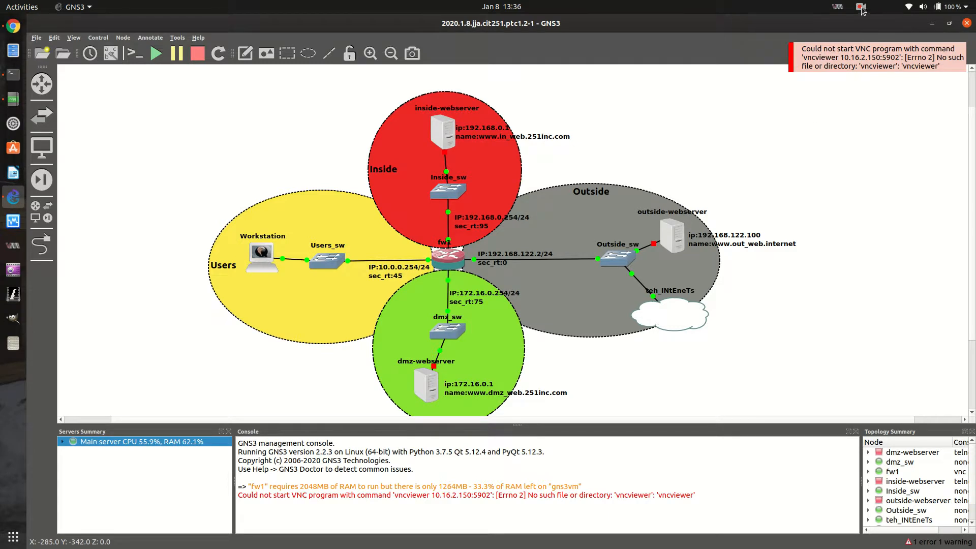
right_click(262, 261)
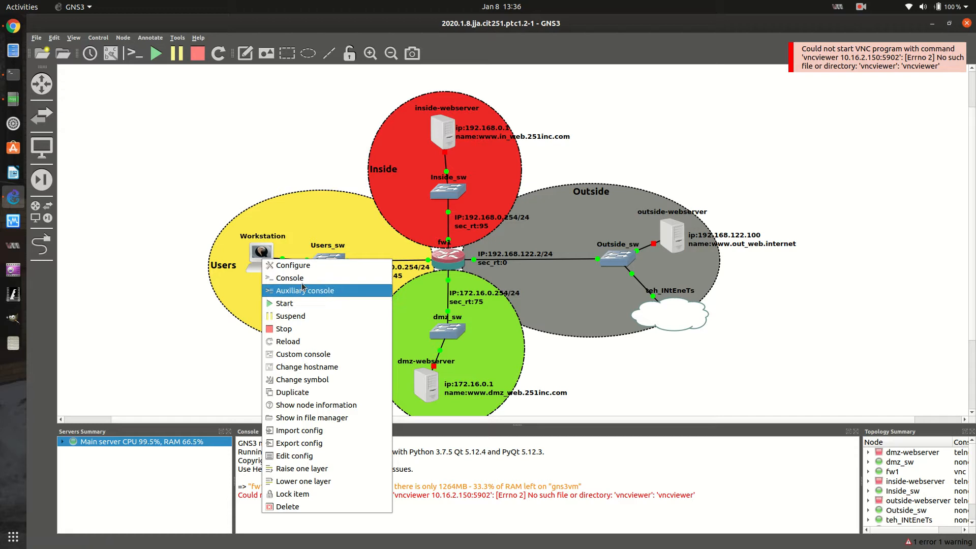
left_click(300, 265)
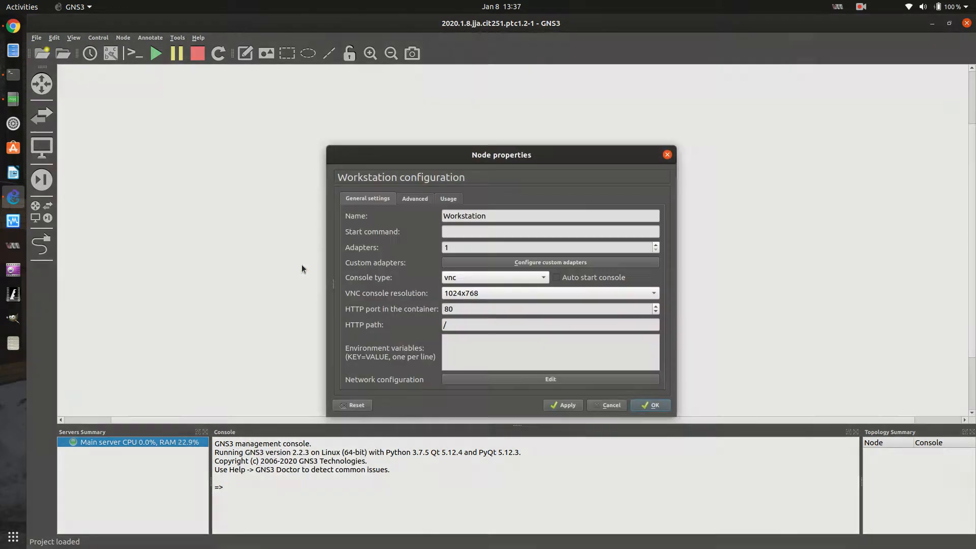
left_click(453, 278)
left_click(454, 278)
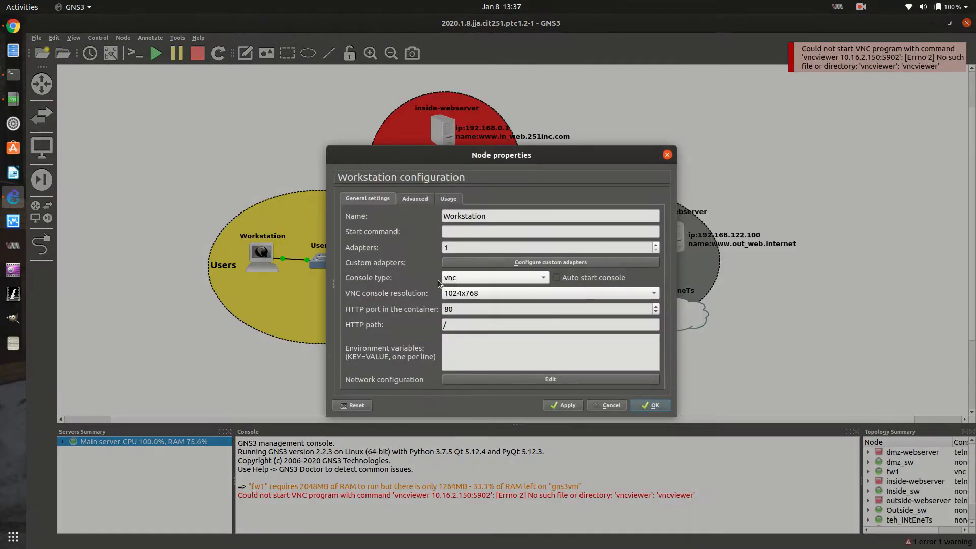
left_click(414, 199)
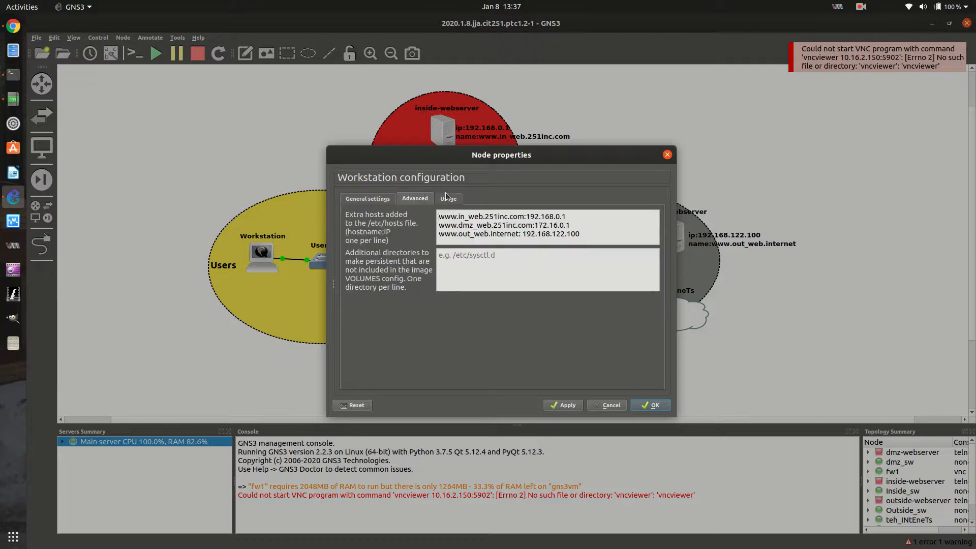
left_click(447, 199)
left_click(367, 199)
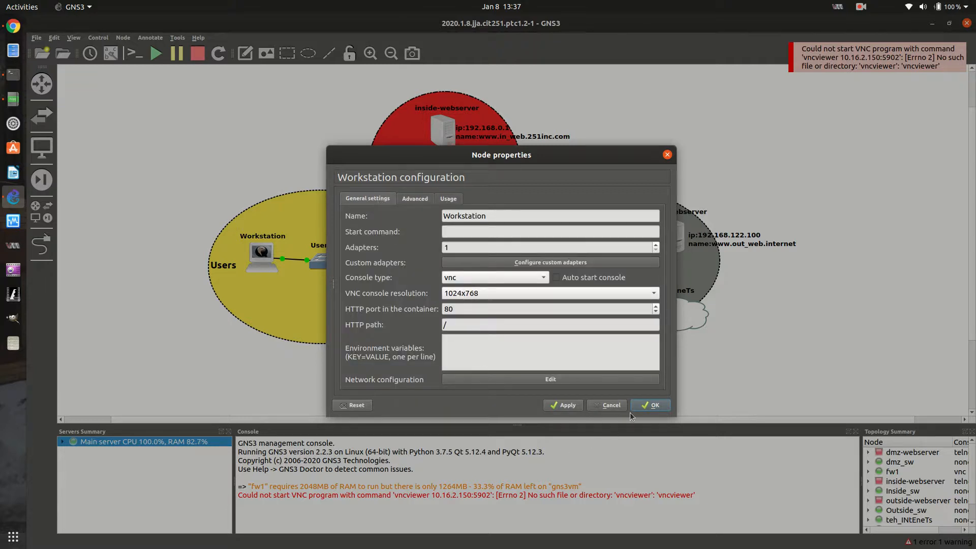
left_click(606, 407)
left_click(44, 38)
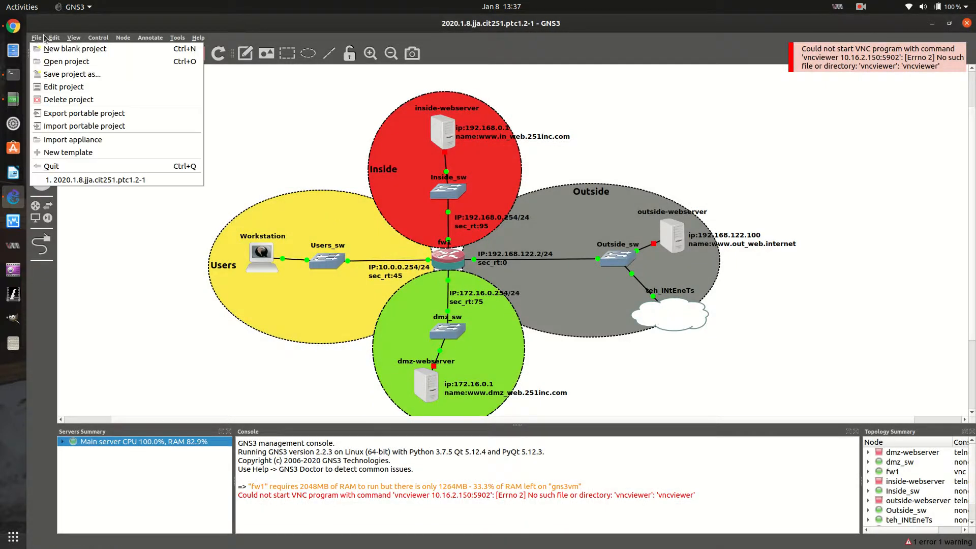
mouse_move(54, 37)
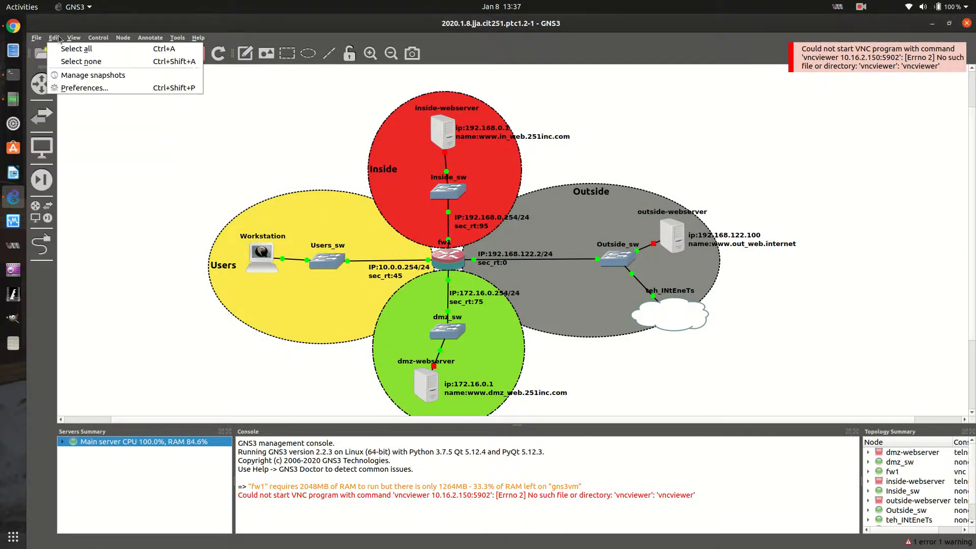
left_click(75, 89)
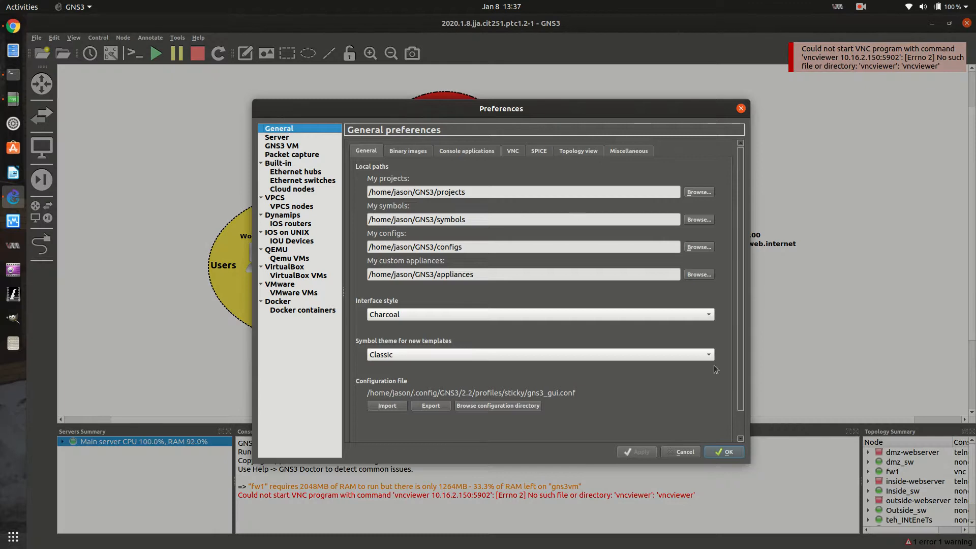
left_click(682, 452)
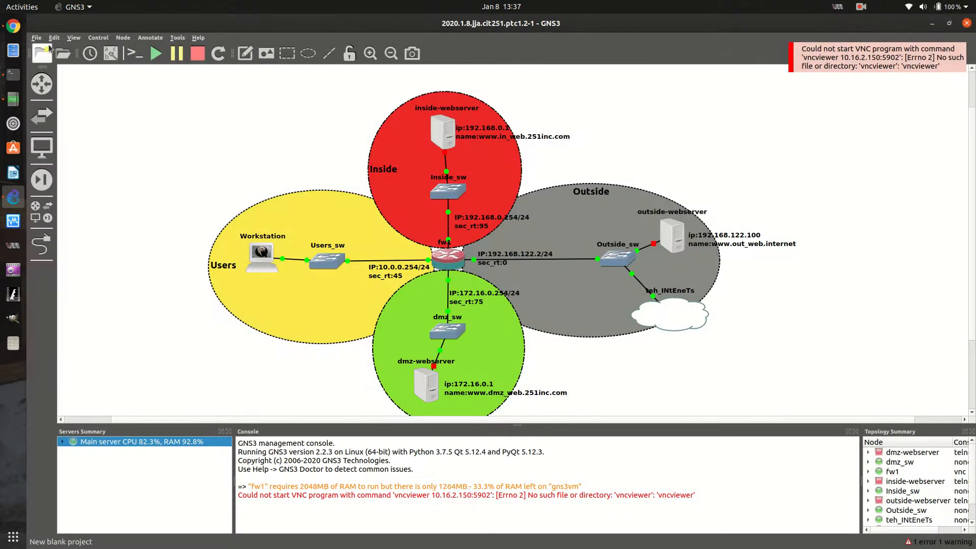
Look through the Packet capture, Built-in, Server and General preferences for the console viewer setting
left_click(53, 39)
left_click(86, 87)
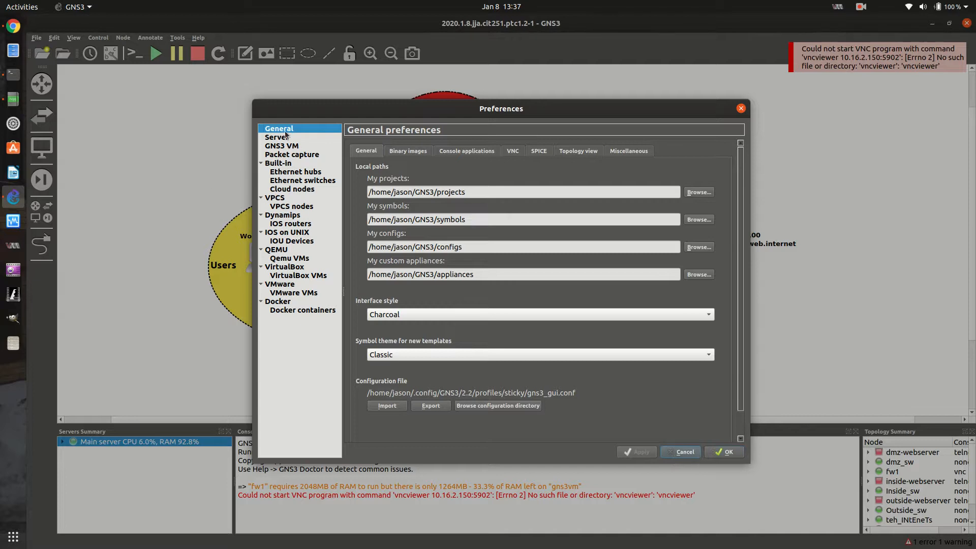
left_click(285, 154)
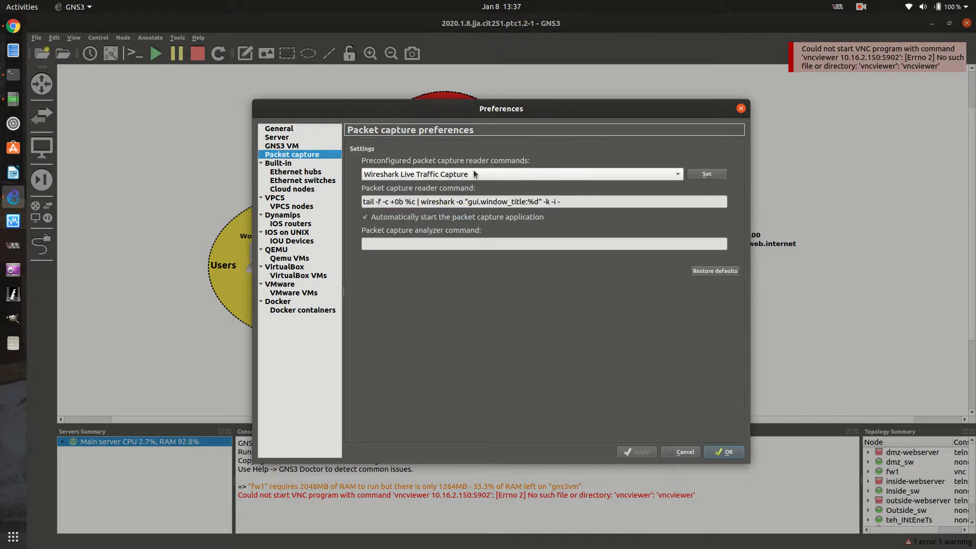
left_click(276, 163)
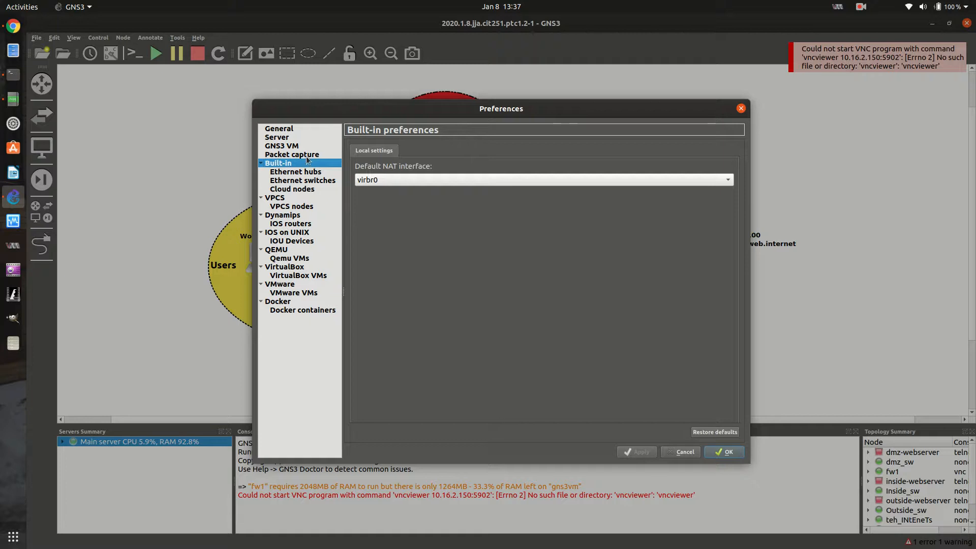
left_click(299, 137)
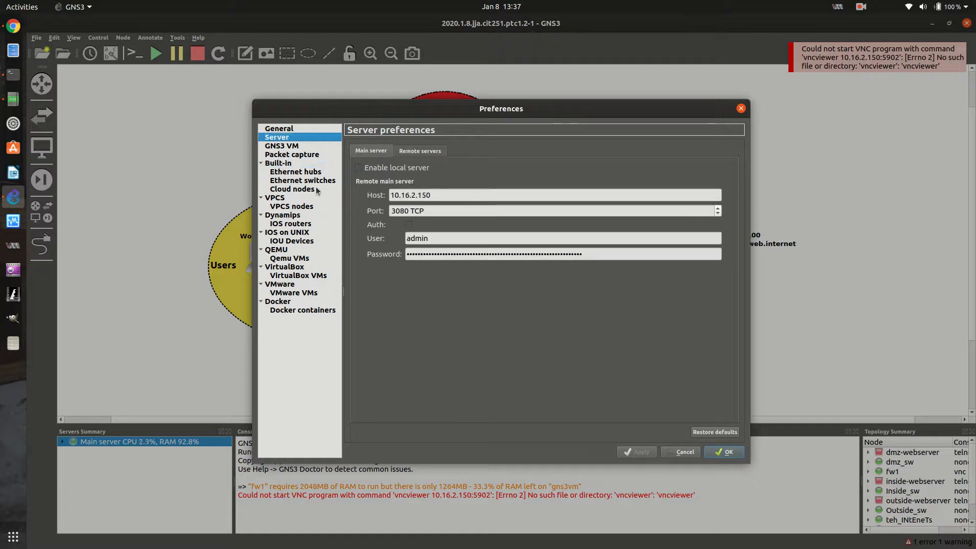
left_click(306, 130)
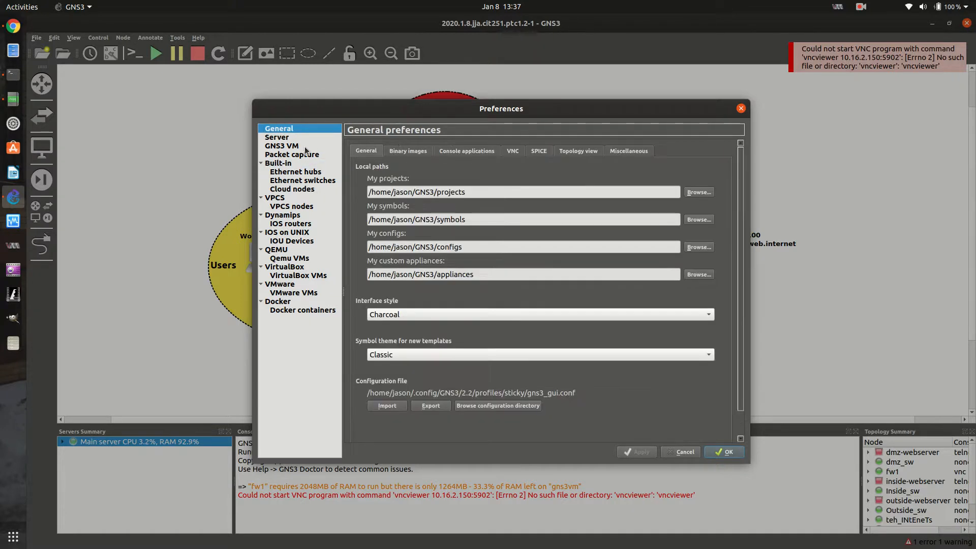
Set the VNC console application command to the predefined Vinagre command, and apply the preferences
left_click(513, 153)
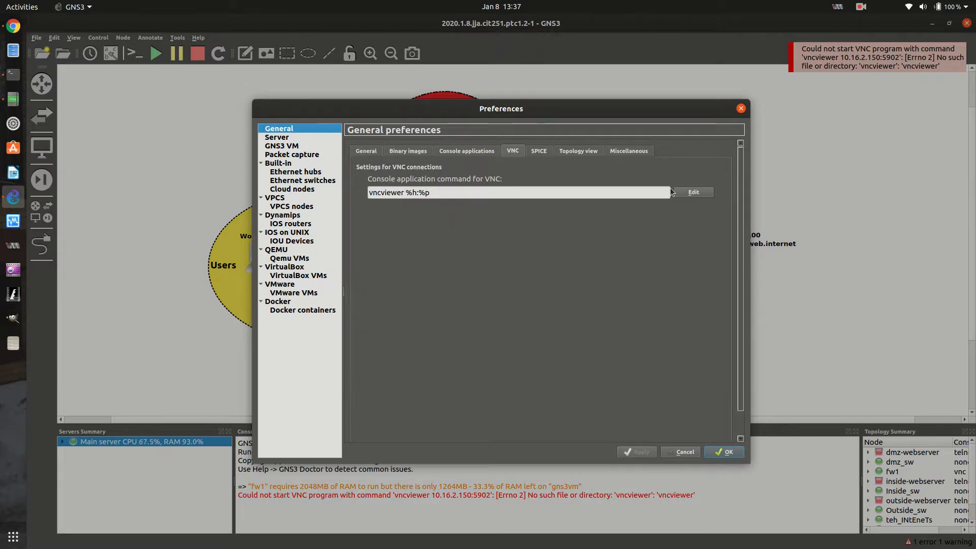
left_click(692, 192)
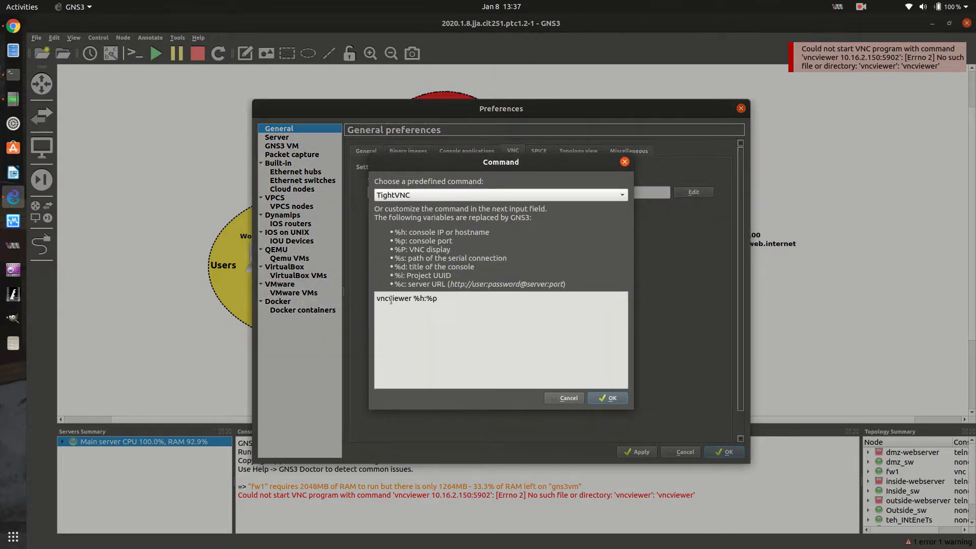
left_click(524, 195)
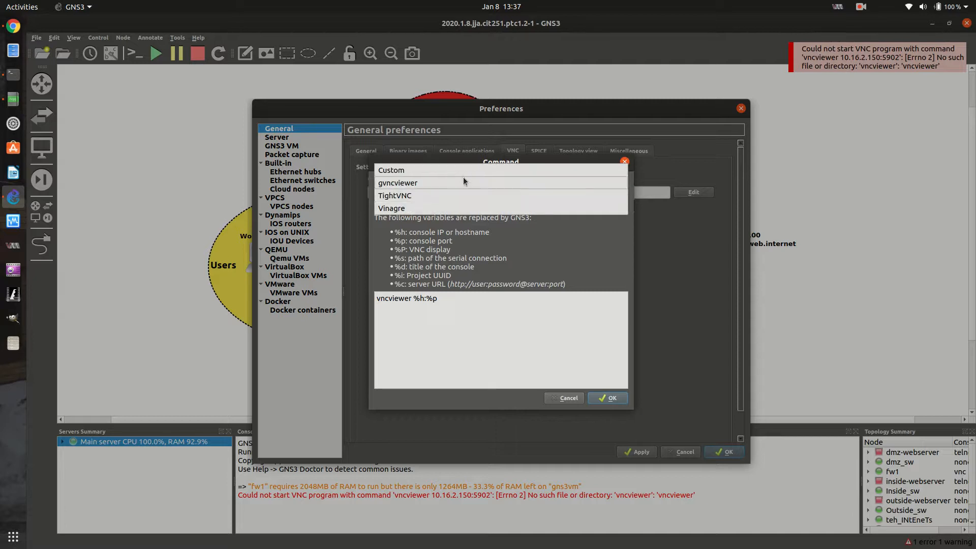
left_click(413, 209)
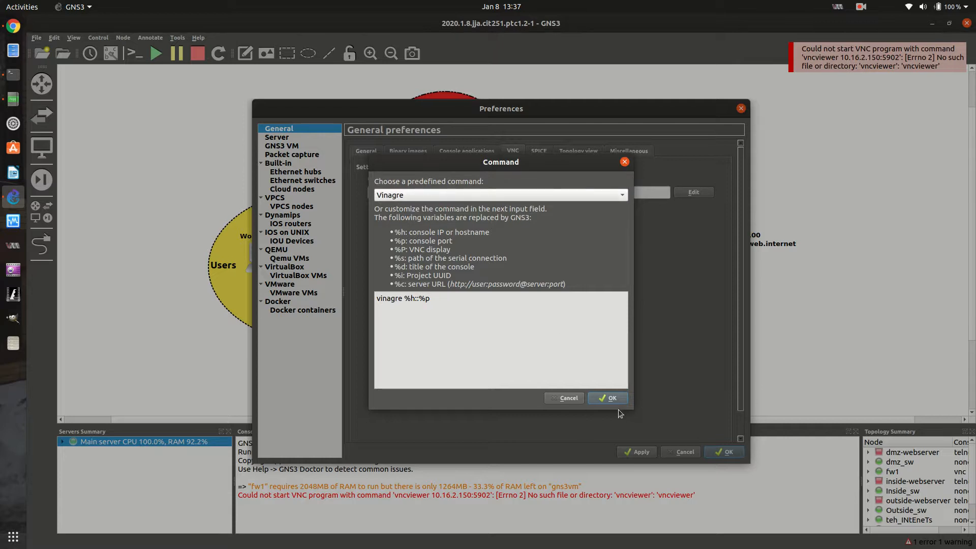
left_click(609, 399)
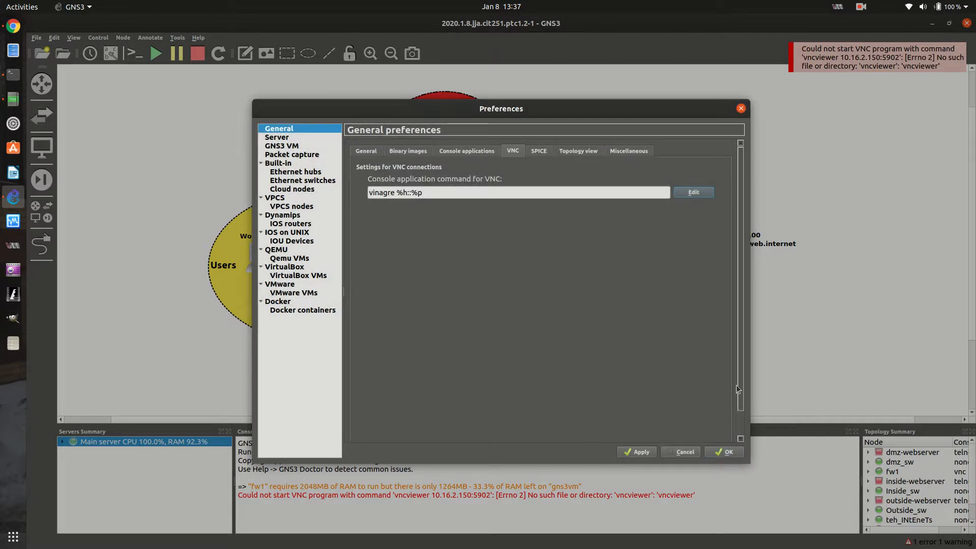
left_click(638, 449)
left_click(724, 452)
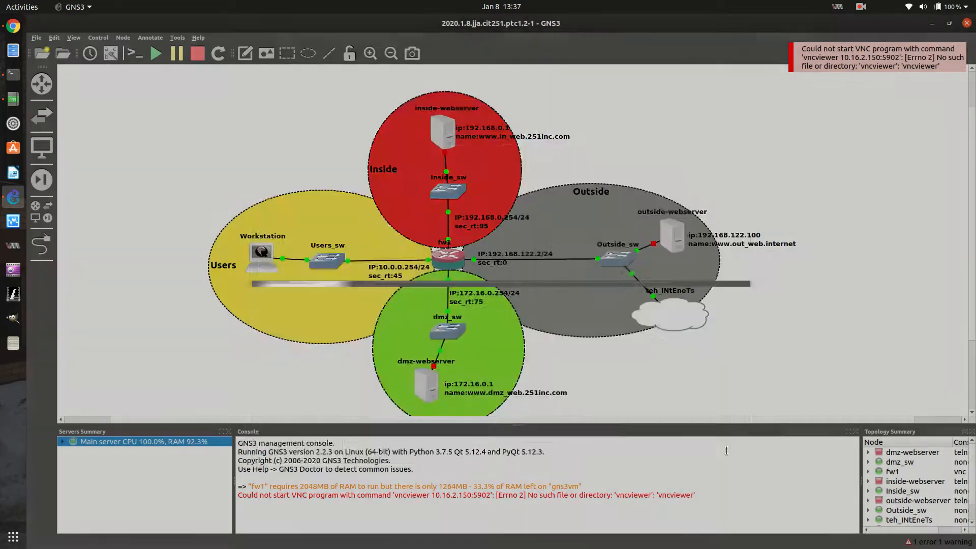
Open the Workstation's VNC console, and move and widen the viewer window to fit the full desktop width
double_click(264, 257)
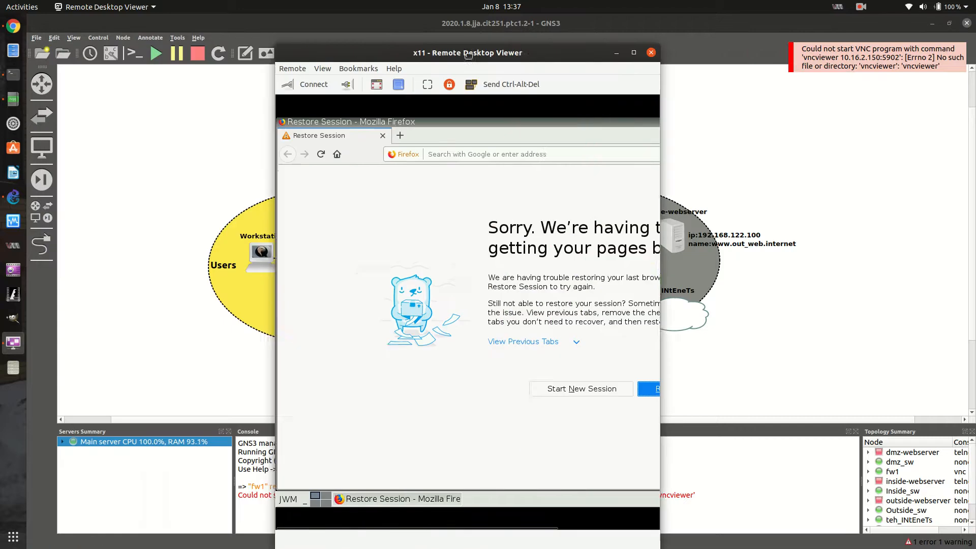
left_click_drag(468, 55, 545, 53)
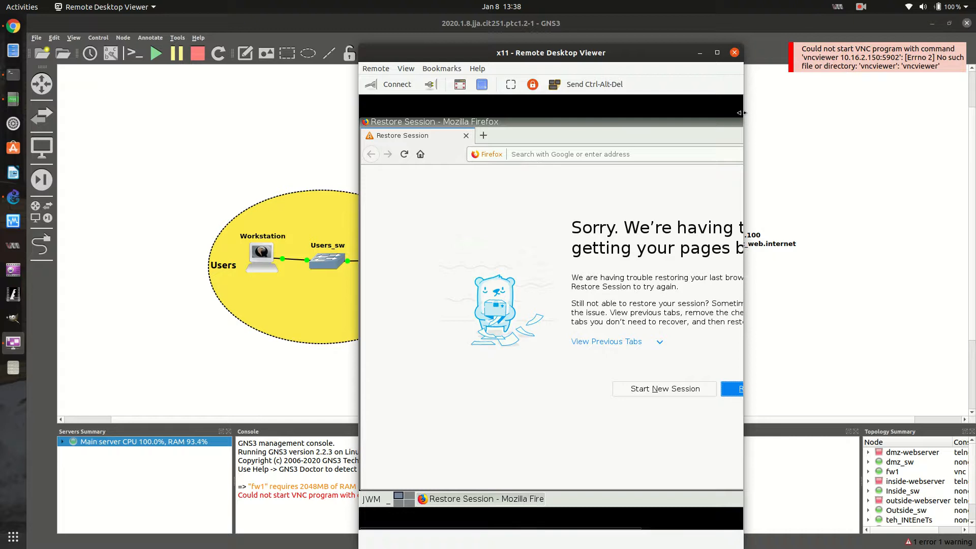
left_click_drag(743, 109, 884, 110)
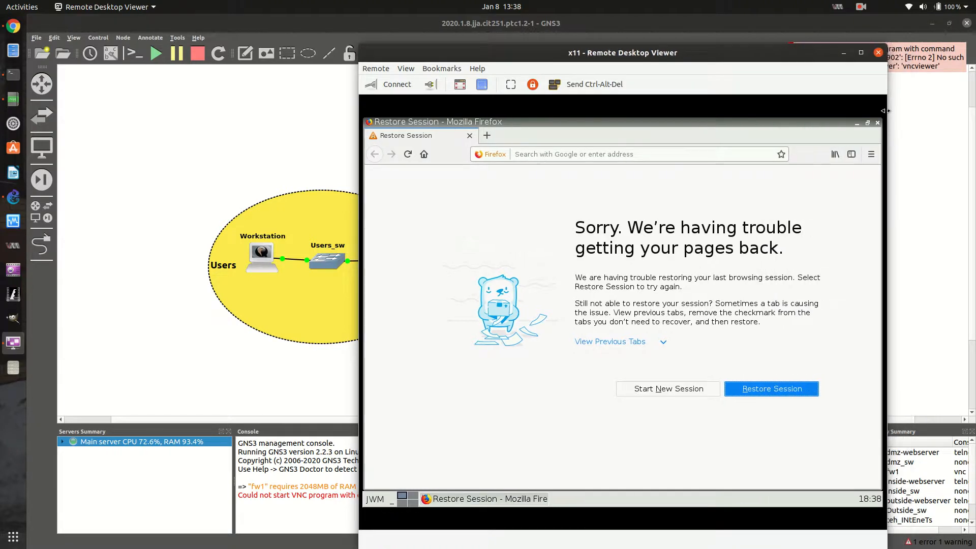
Open a terminal on the Workstation's remote desktop and run cat /etc/os-release
left_click(549, 151)
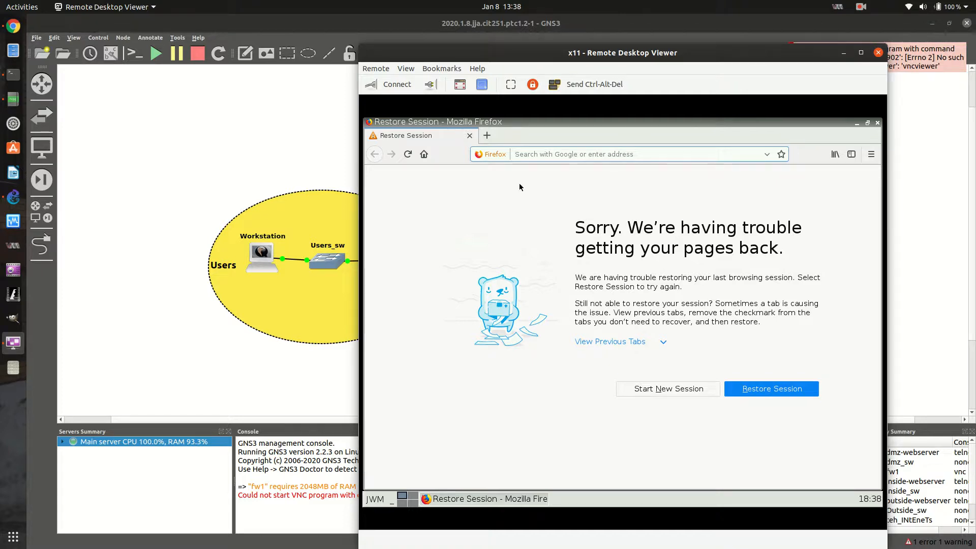
left_click(374, 498)
left_click(373, 440)
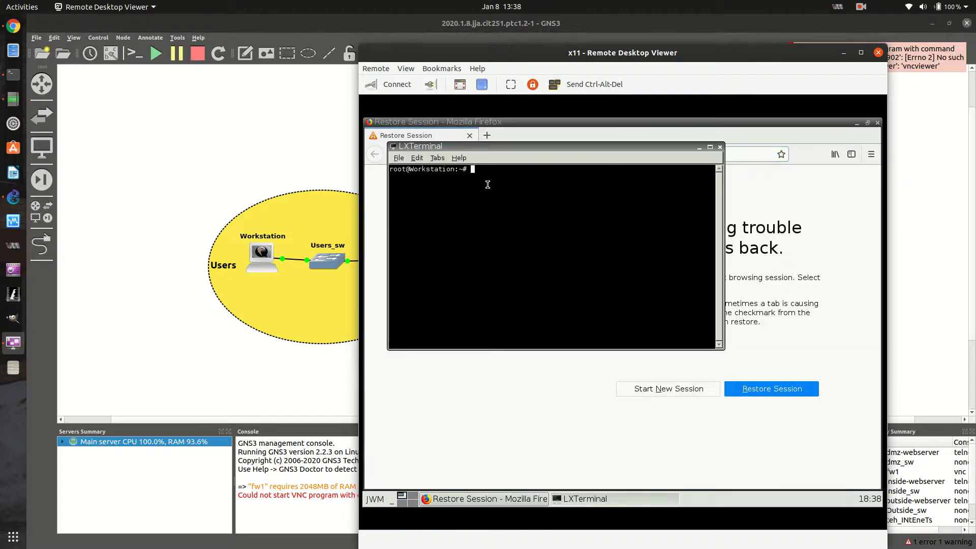
type("ls")
key("BackSpace")
type("cd ")
type("/e")
key("Left")
key("Left")
key("Left")
key("Left")
key("BackSpace")
type("at")
key("Right")
key("Right")
key("Right")
key("Right")
key("Right")
key("Right")
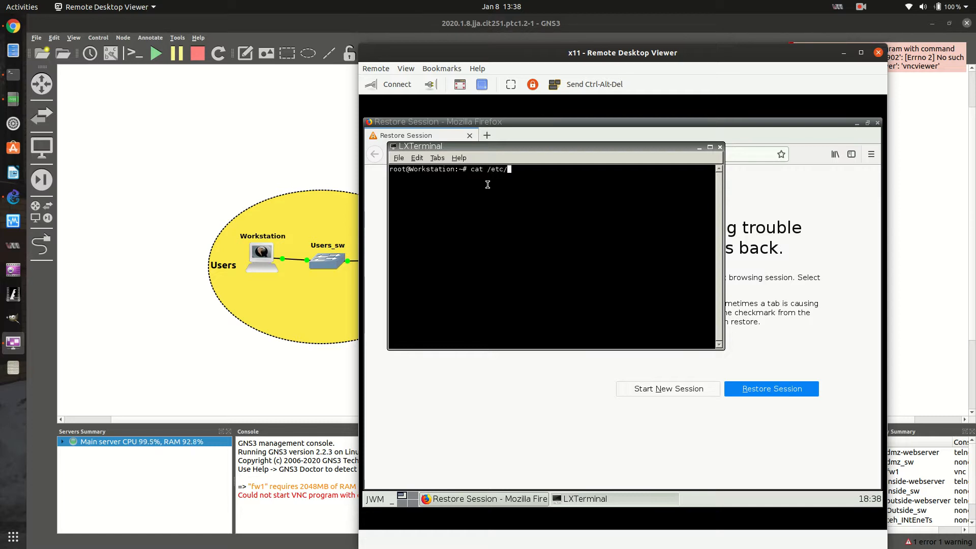
type("os-release")
key("Return")
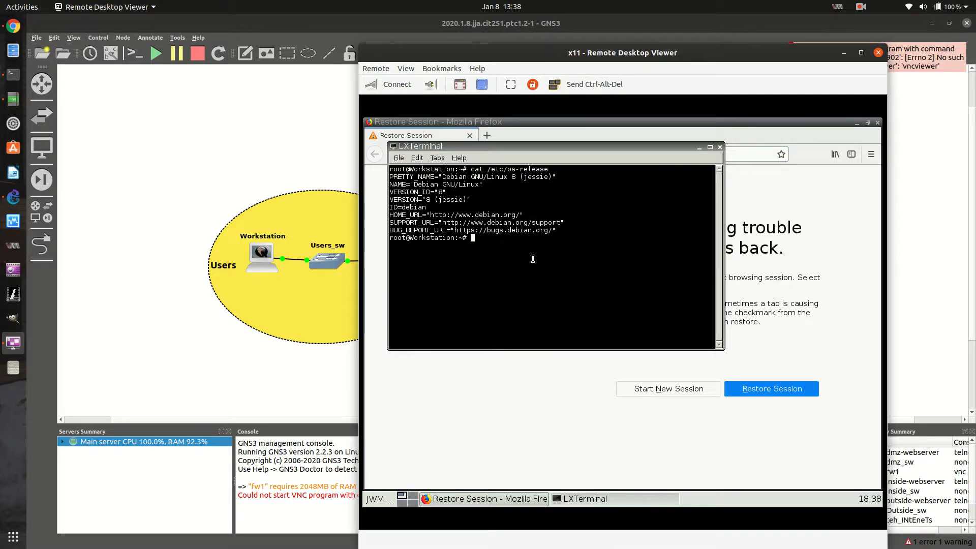
Ping 1.1.1.1 from the Workstation's terminal, and stop the ping after a few replies
key("Return")
key("Return")
type("ng ")
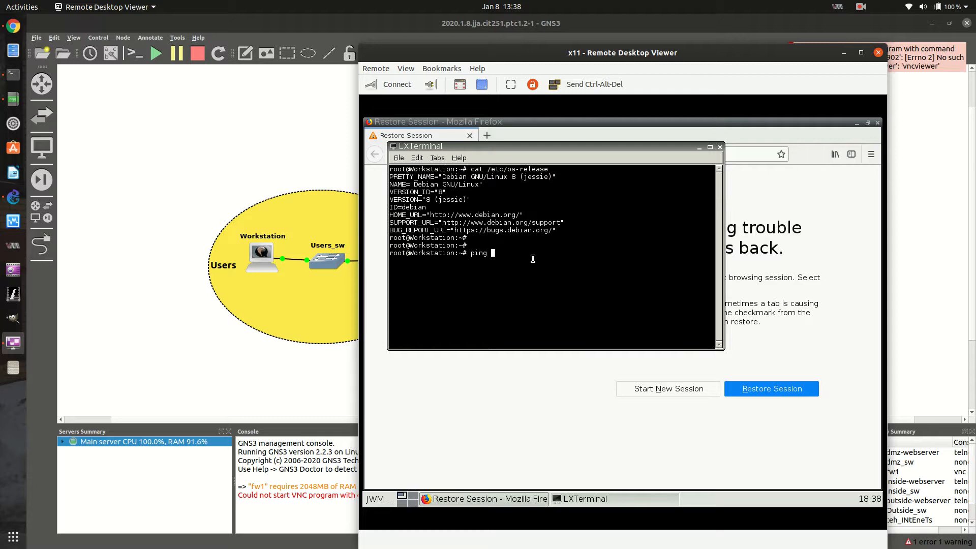
type("1.1.1.1.")
key("Return")
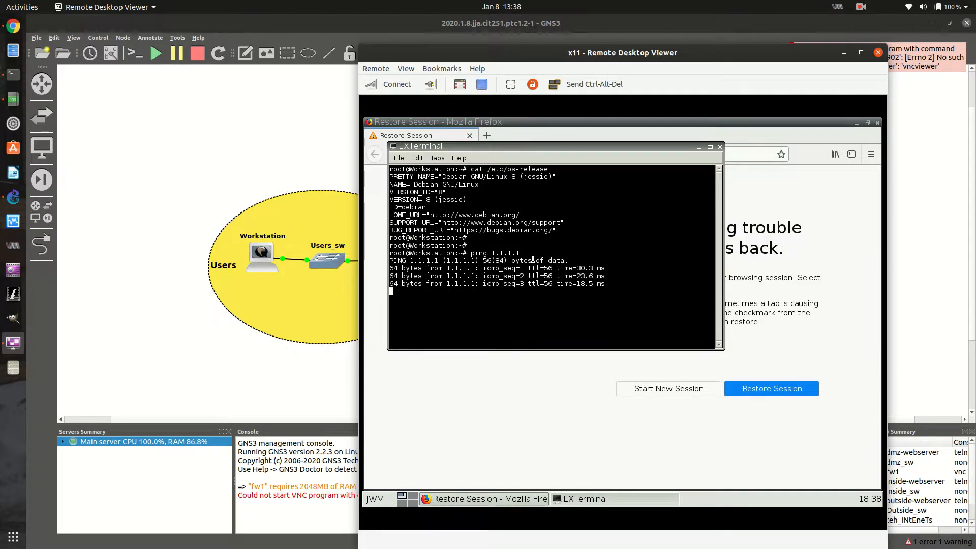
key("ctrl+c")
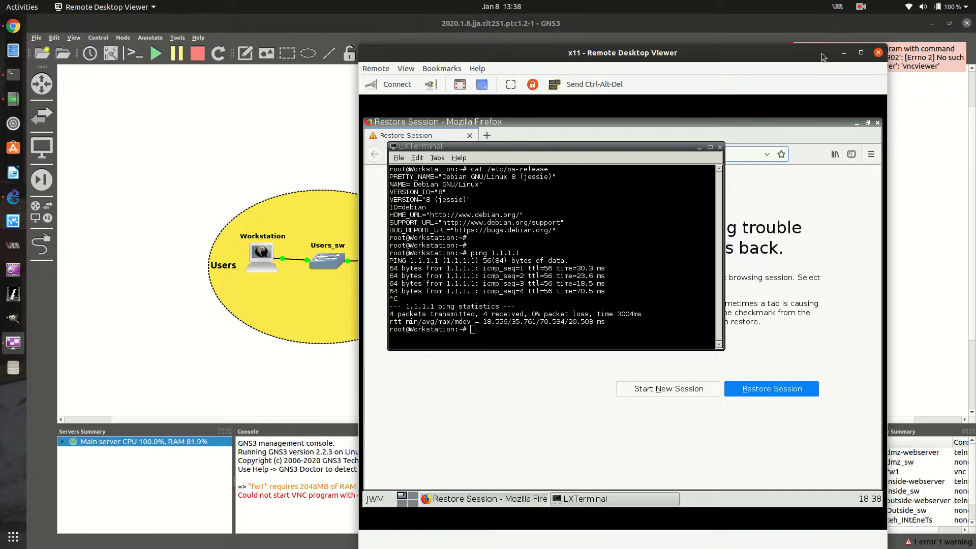
Minimize the remote desktop viewer, start the inside-webserver node, and return to the Workstation's console
left_click_drag(736, 57, 557, 71)
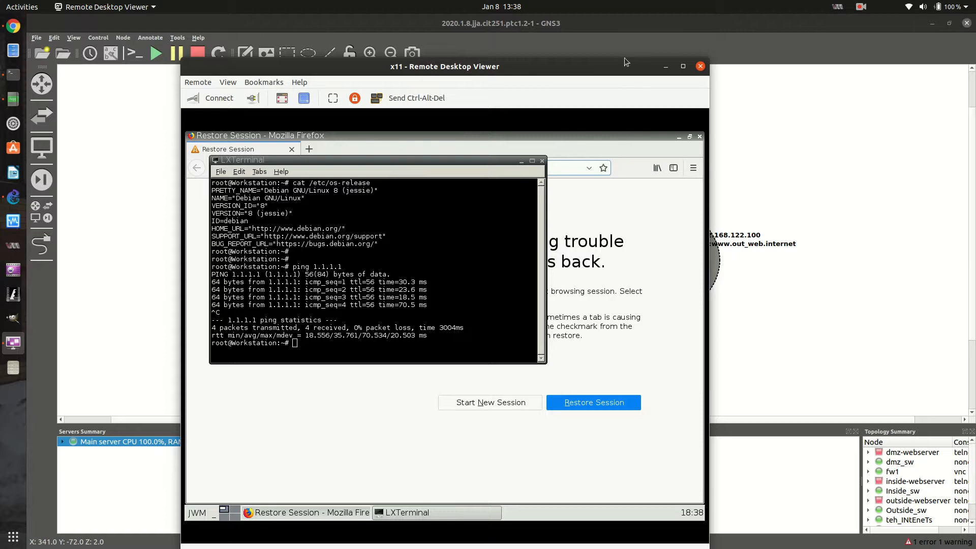
left_click(666, 66)
right_click(438, 129)
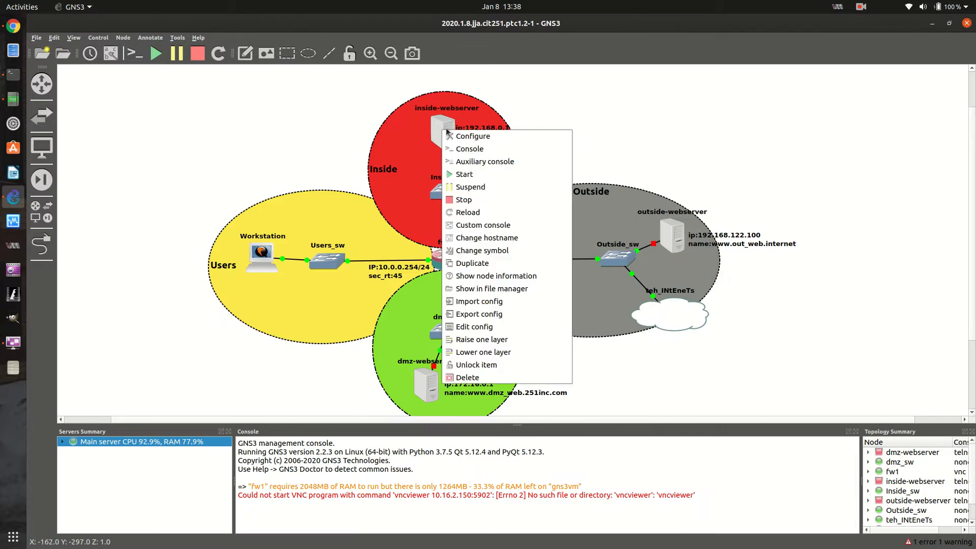
left_click(475, 170)
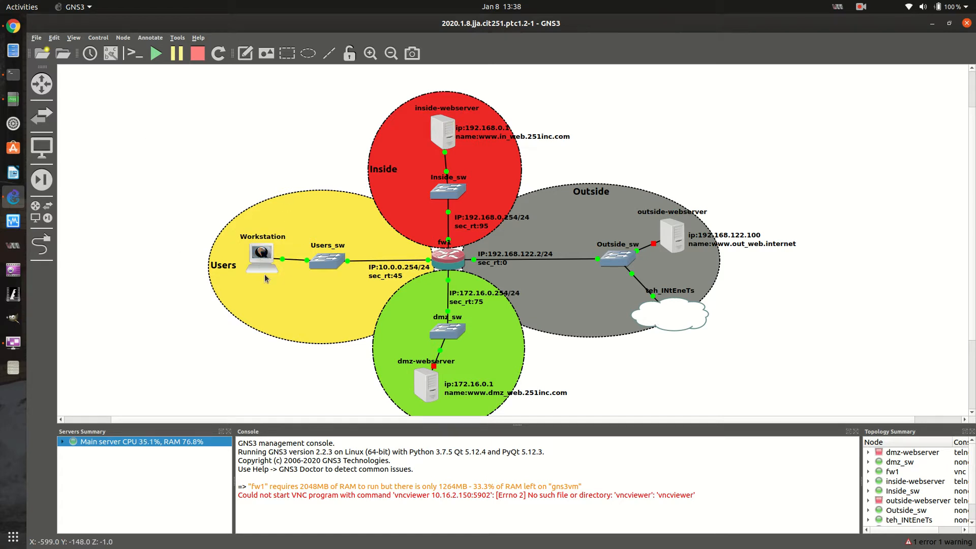
double_click(268, 256)
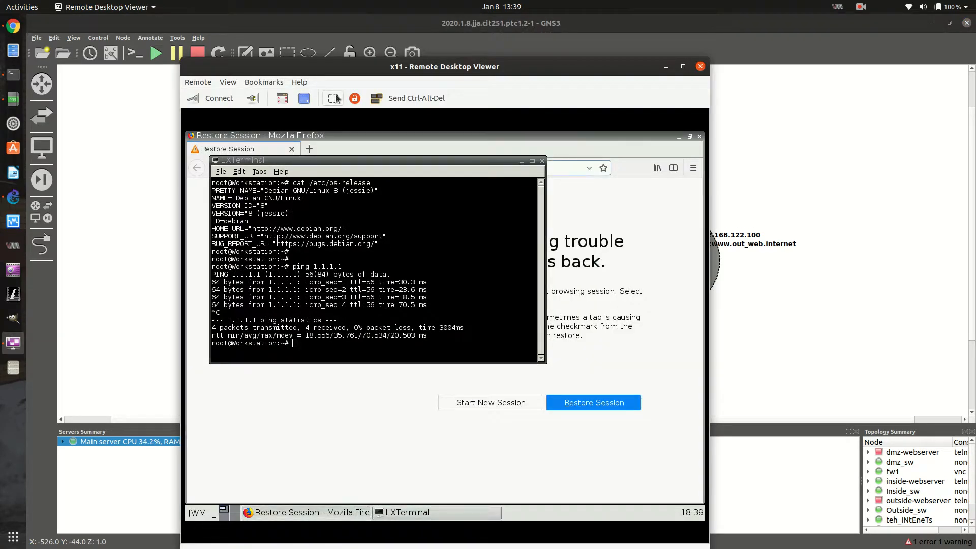
left_click(584, 145)
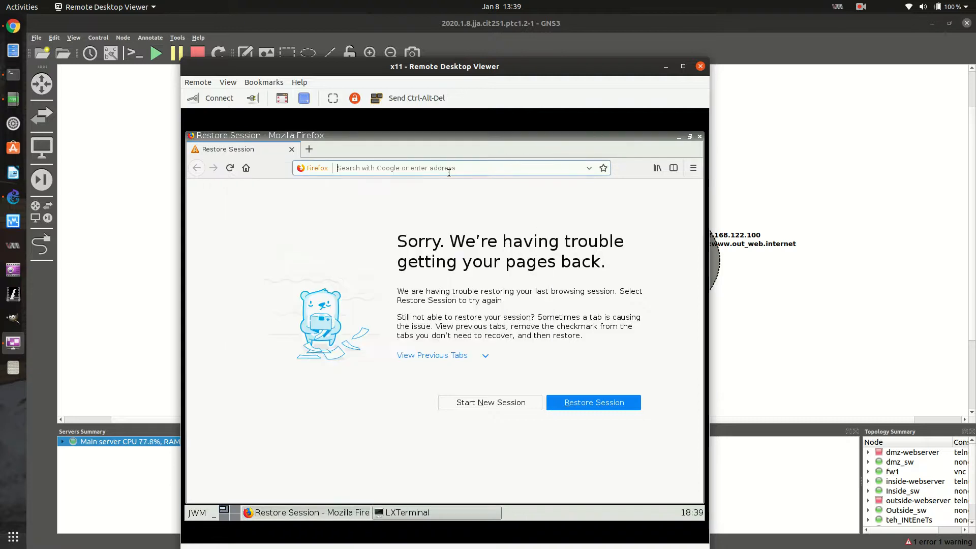
type("www.")
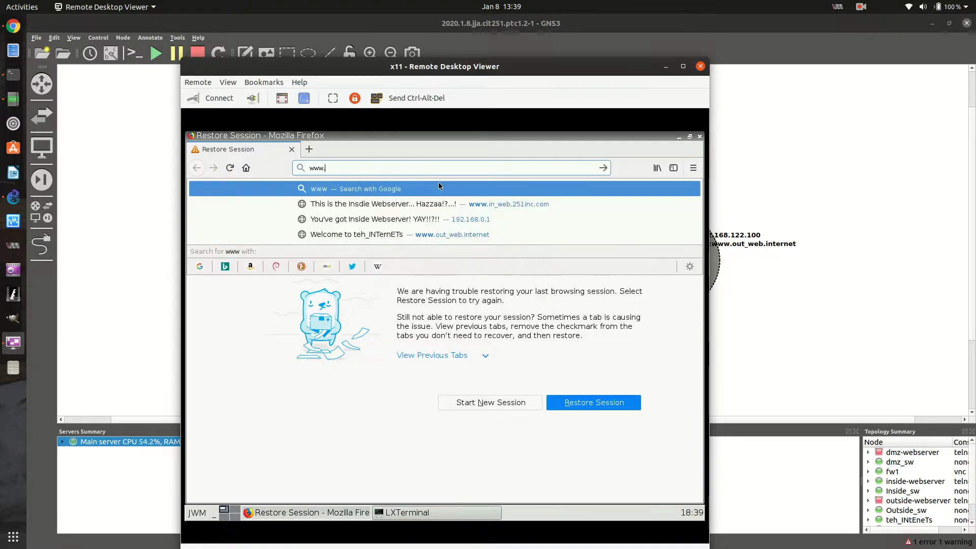
type("web")
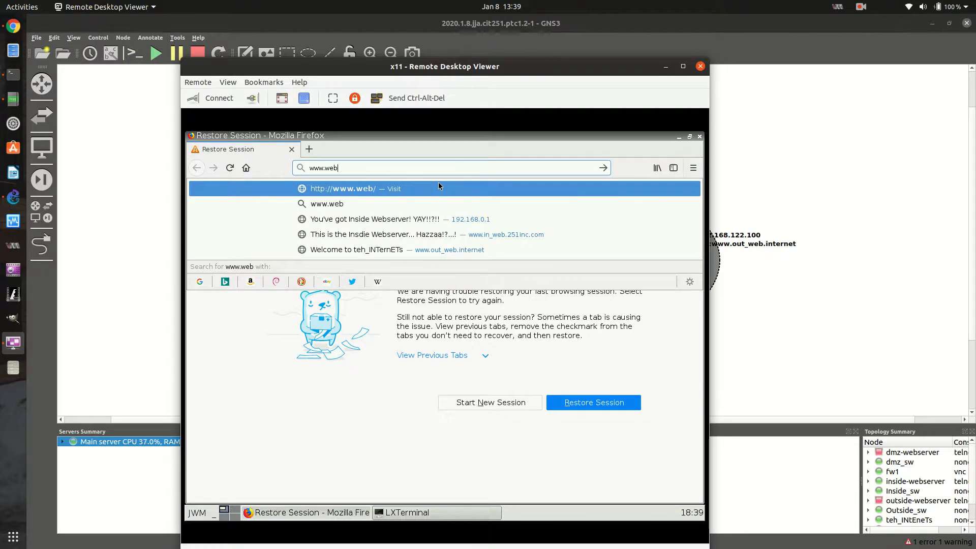
key("Down")
key("Down")
key("Down")
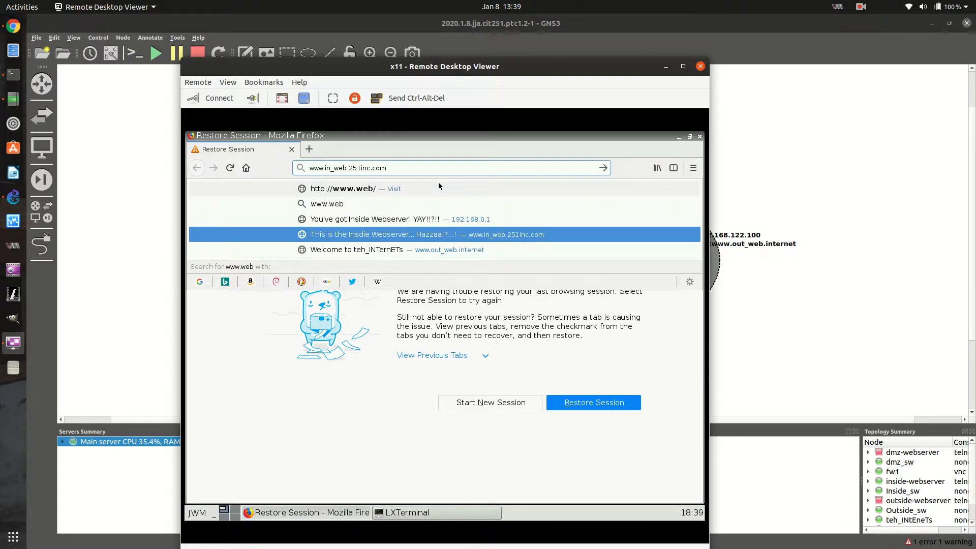
key("Return")
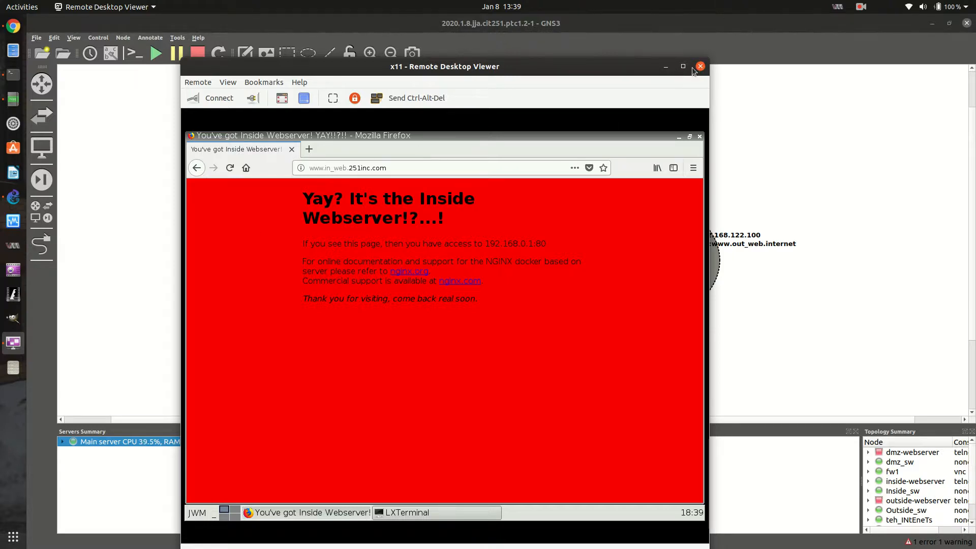
Move the remote desktop viewer aside to uncover the topology, and open the fw1 node's console
left_click_drag(599, 66, 935, 60)
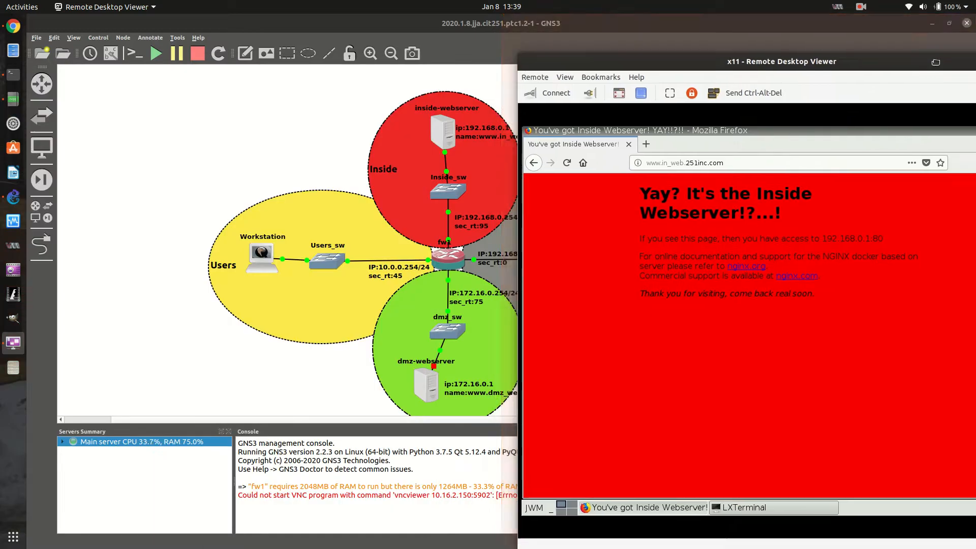
left_click(451, 261)
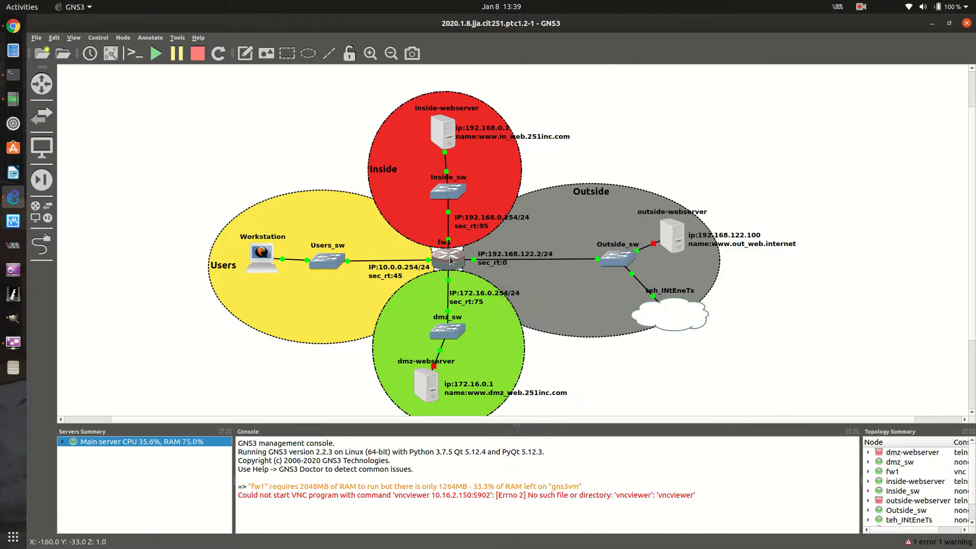
right_click(451, 261)
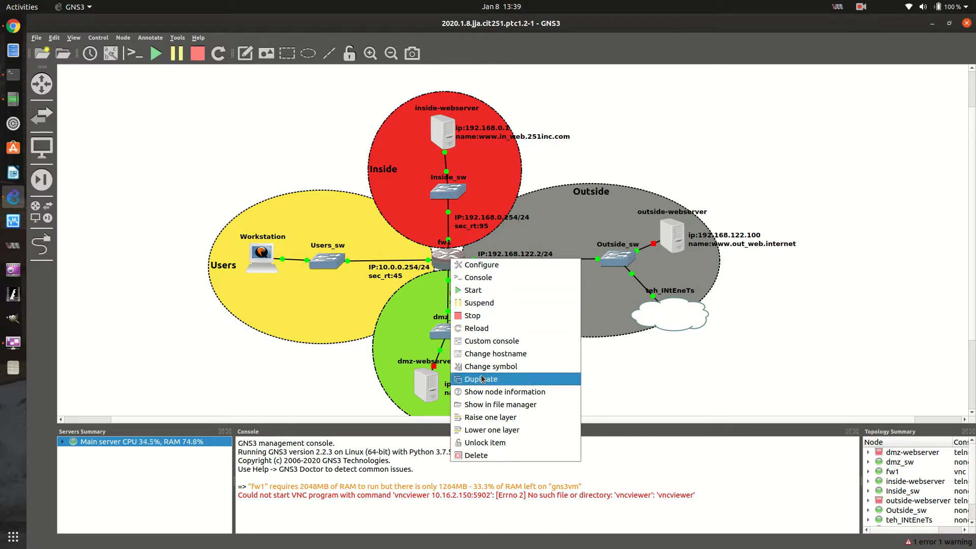
left_click(483, 278)
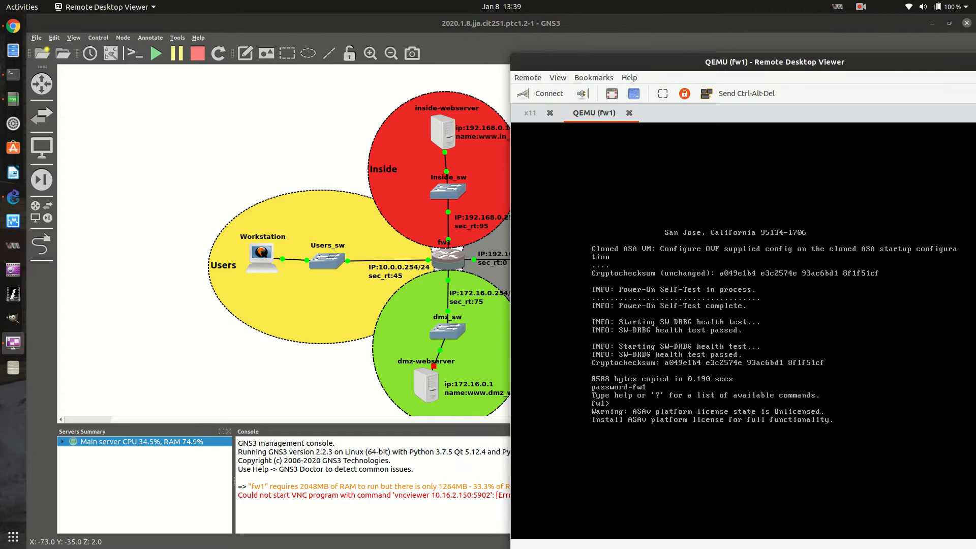
Enter privileged mode on fw1 with en and the enable password, and run sh access-list users_in
key("Return")
key("Return")
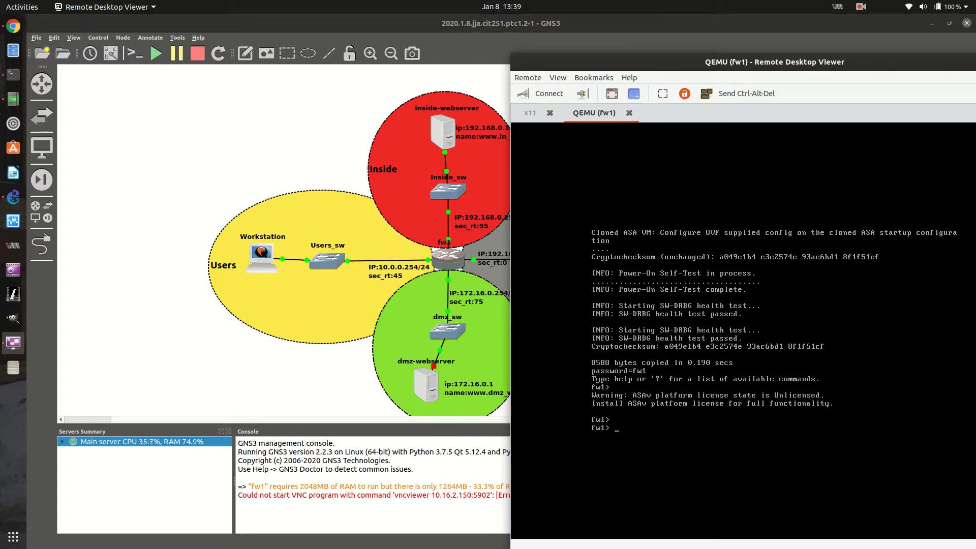
type("en")
key("Return")
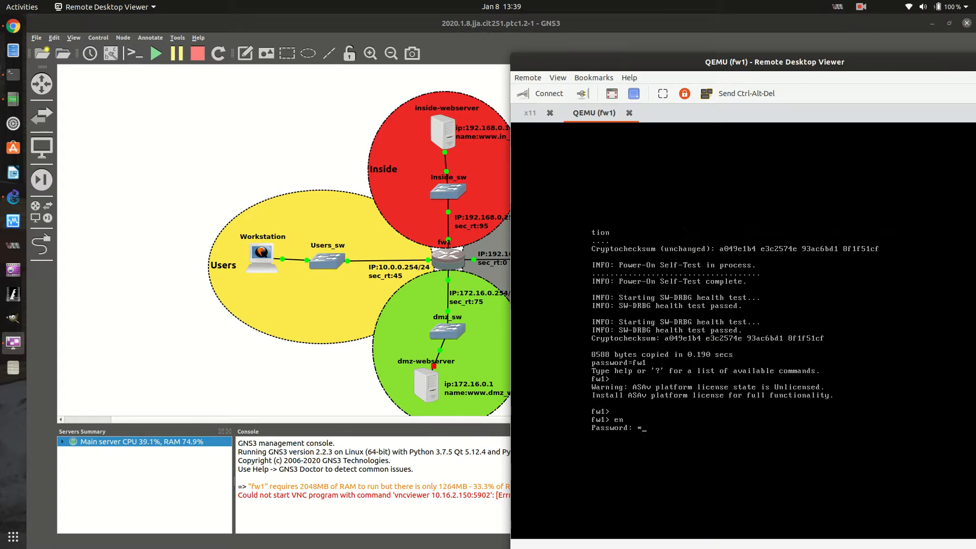
type("fw1")
key("Return")
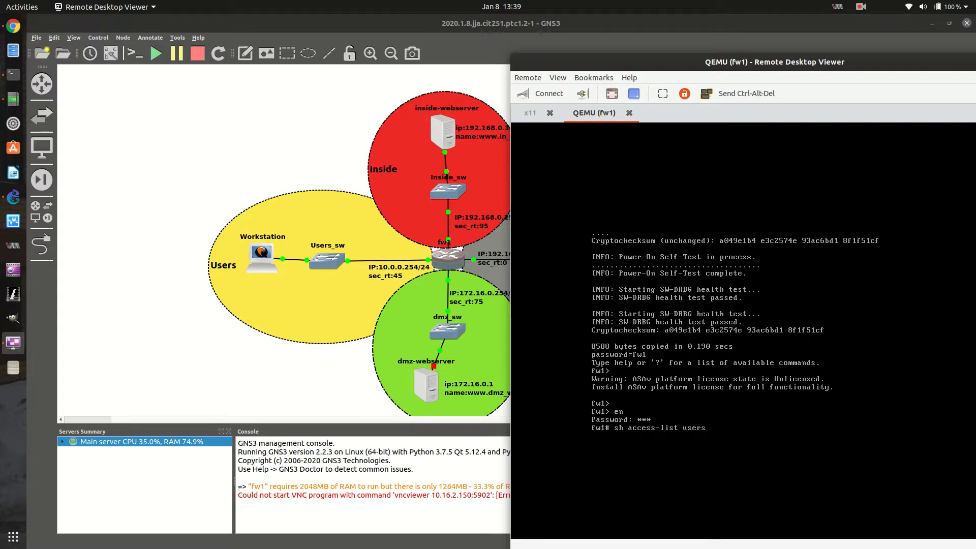
type("sh access-list users_in")
key("Return")
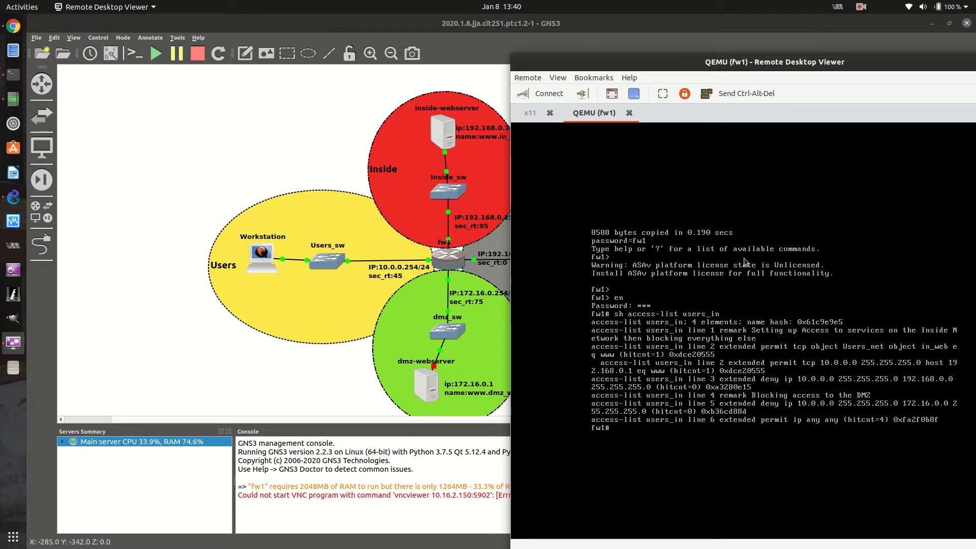
Switch back and forth between the Workstation and fw1 console sessions, and close the remote desktop viewer
left_click(529, 110)
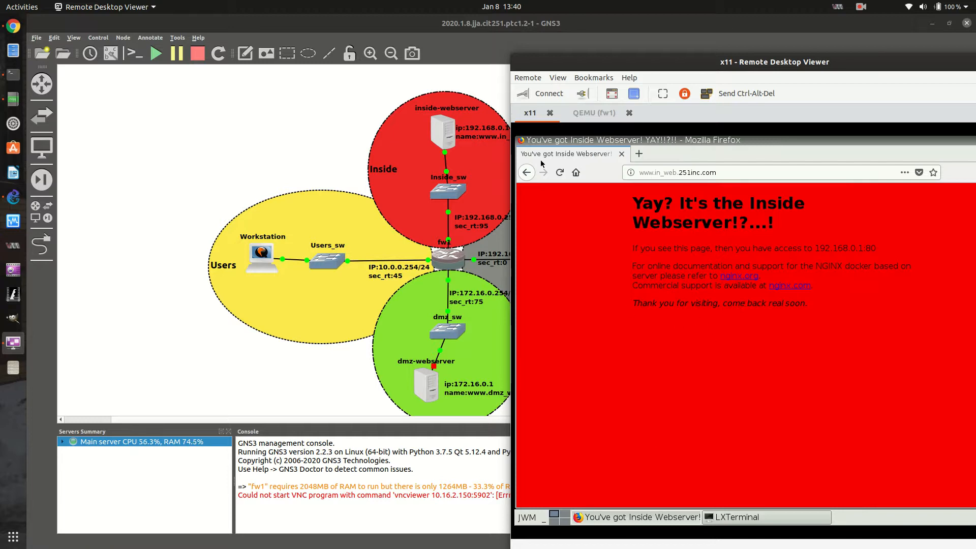
left_click(593, 113)
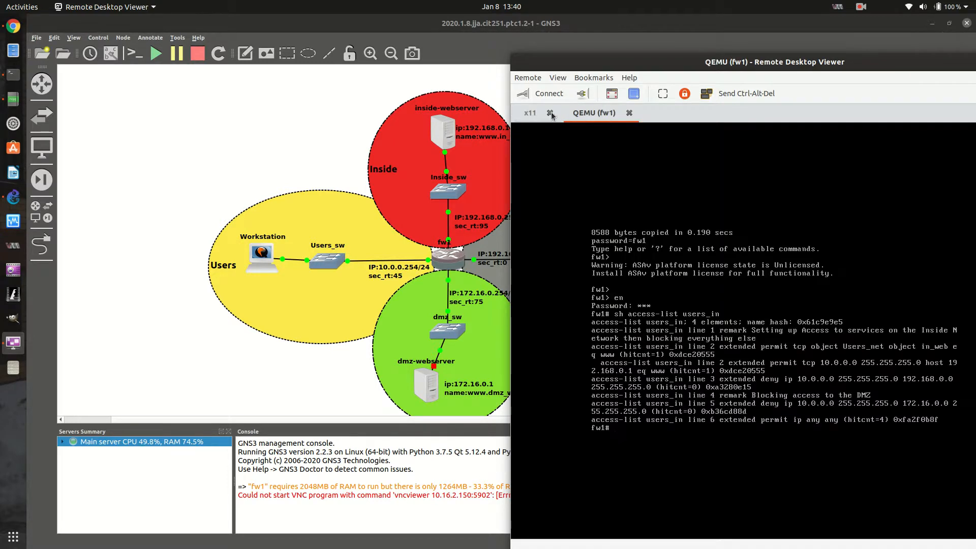
left_click(530, 113)
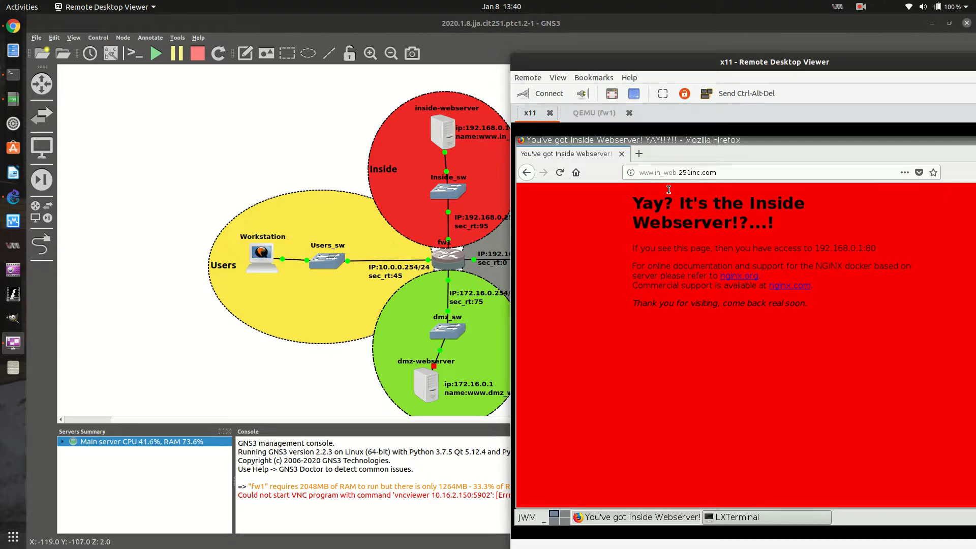
double_click(851, 65)
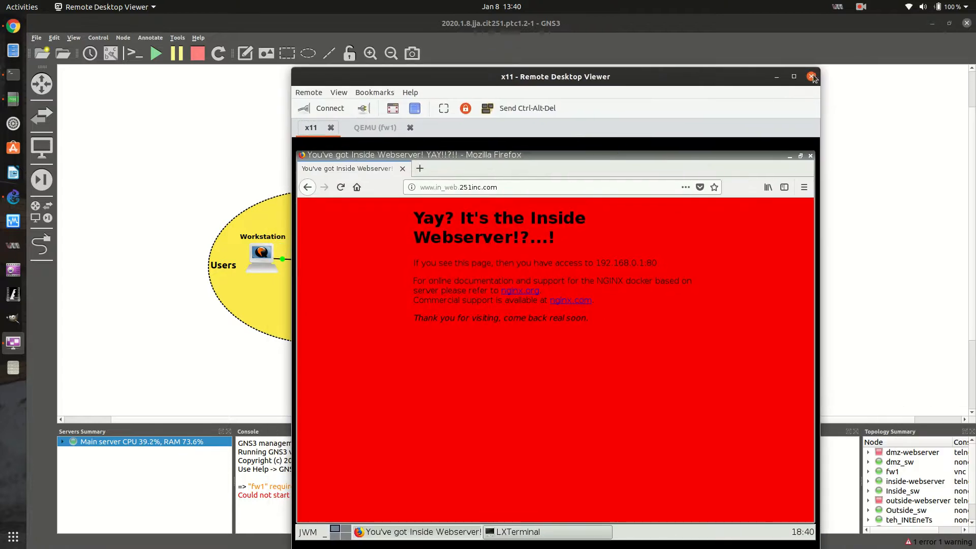
left_click(812, 77)
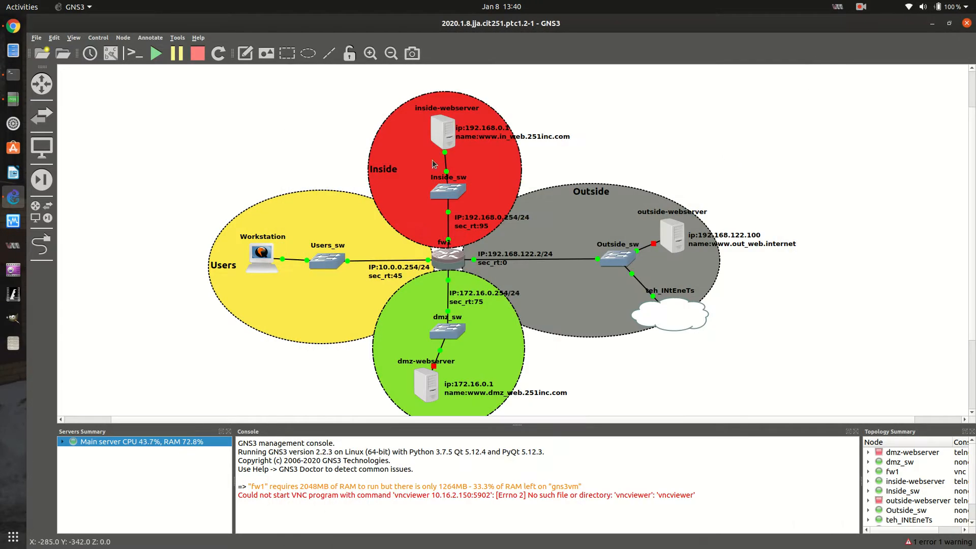
Open the inside-webserver's auxiliary console and list its root directory with ls
right_click(445, 134)
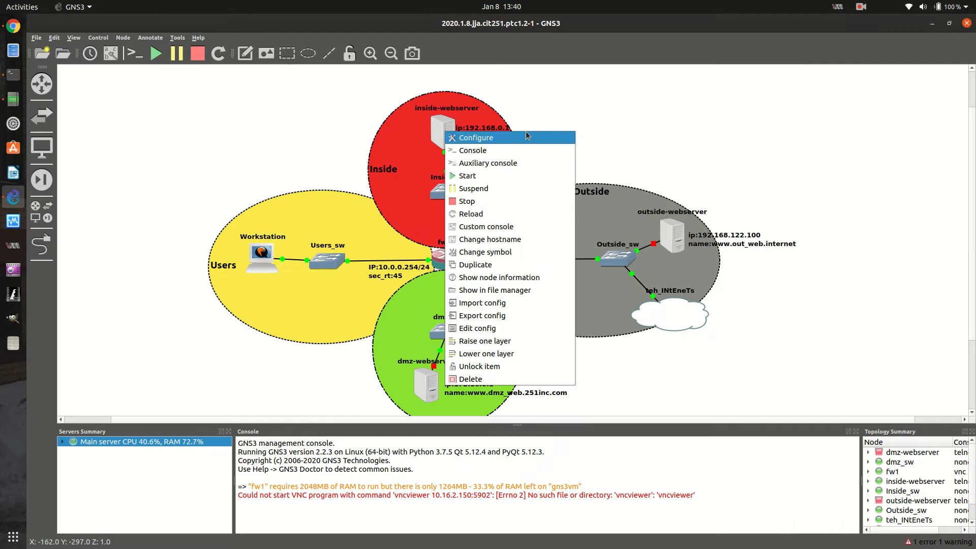
left_click(506, 164)
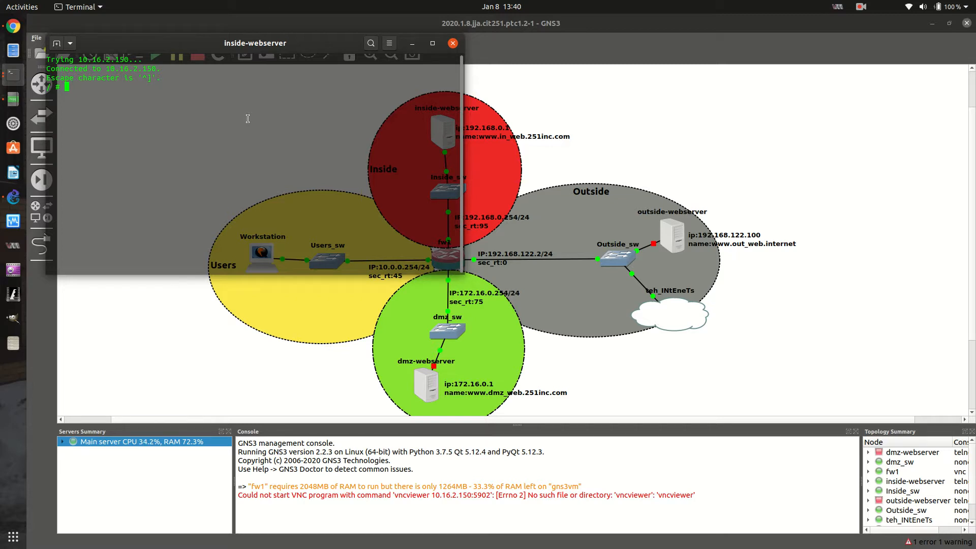
key("Return")
key("Return")
key("Return")
type("ls")
key("Return")
Display the os-release file from the inside-webserver's /etc/ directory with cat, and close the console
type("cd ")
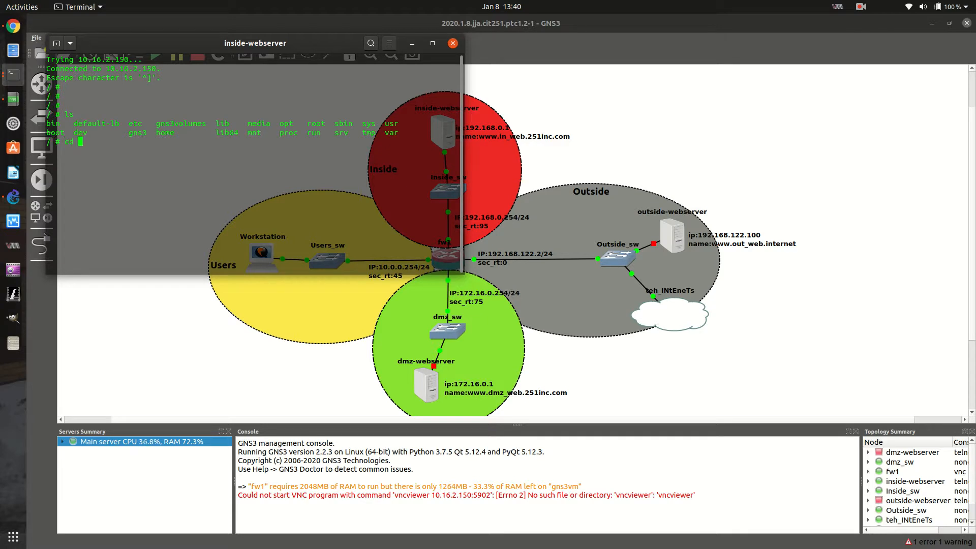
type("/etc/")
key("Return")
type("cat os-")
type("rel")
key("Tab")
key("Return")
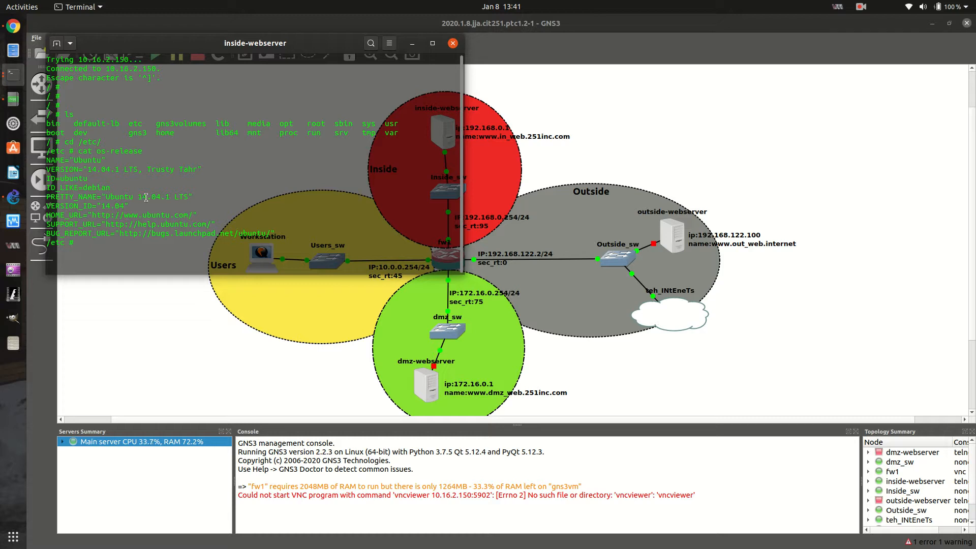
left_click(453, 43)
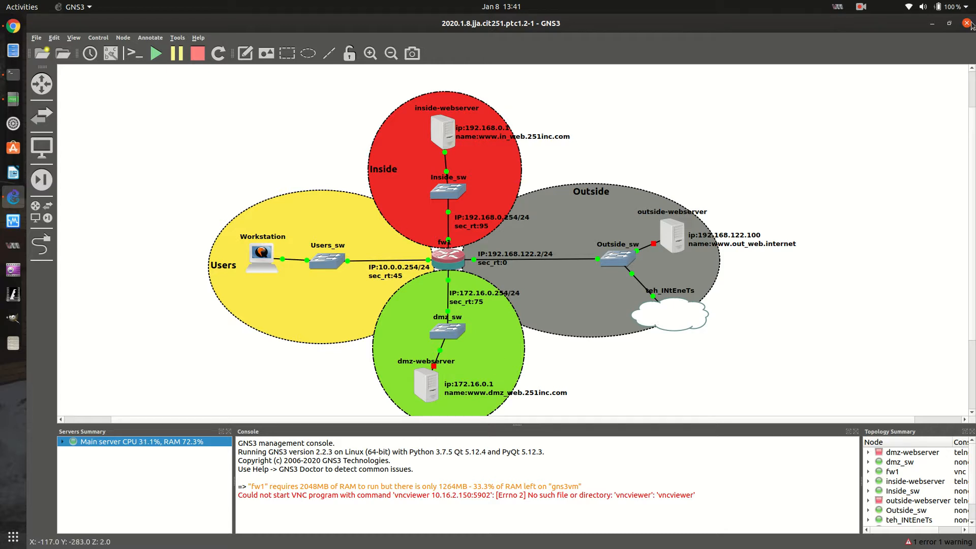
Check the video to-do list in Notepadqq, minimize the browser behind it, and return to GNS3
left_click(13, 99)
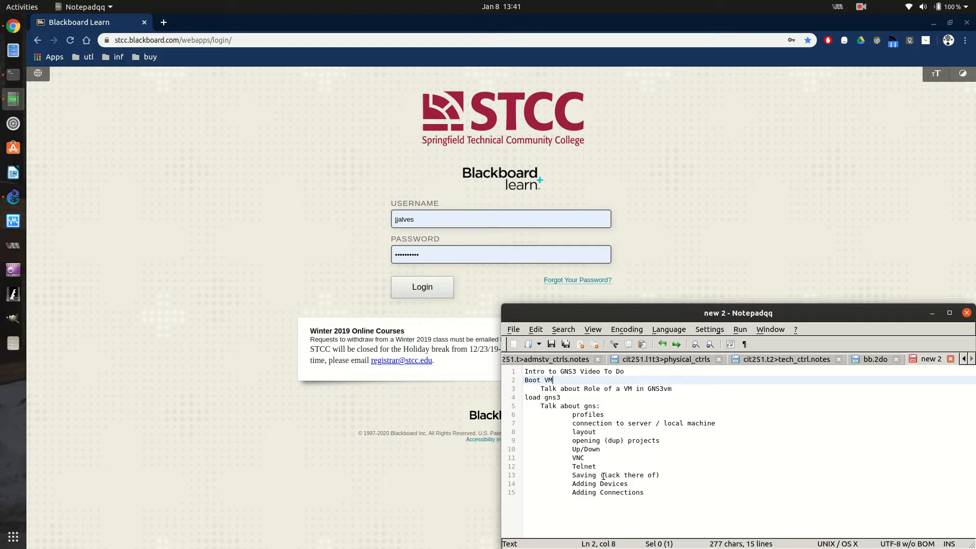
left_click(933, 23)
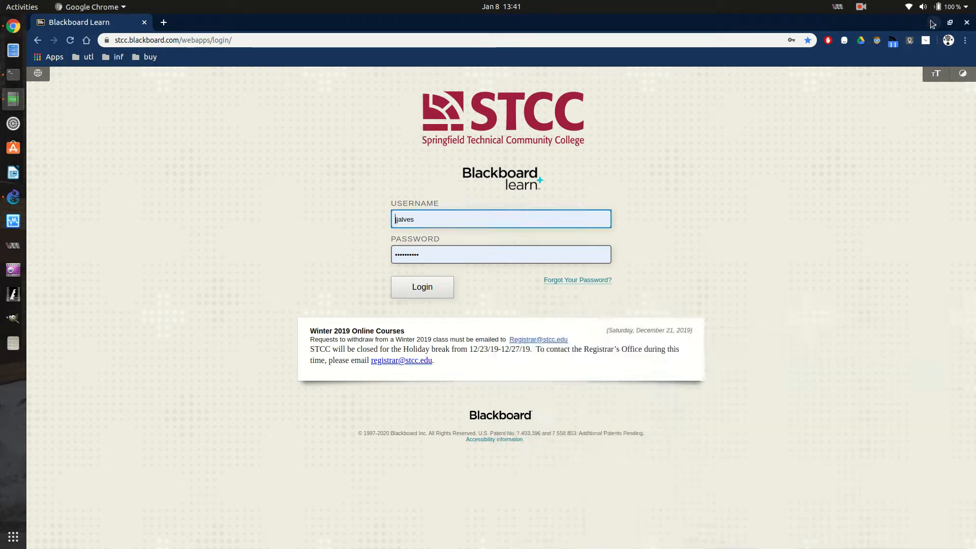
left_click(933, 22)
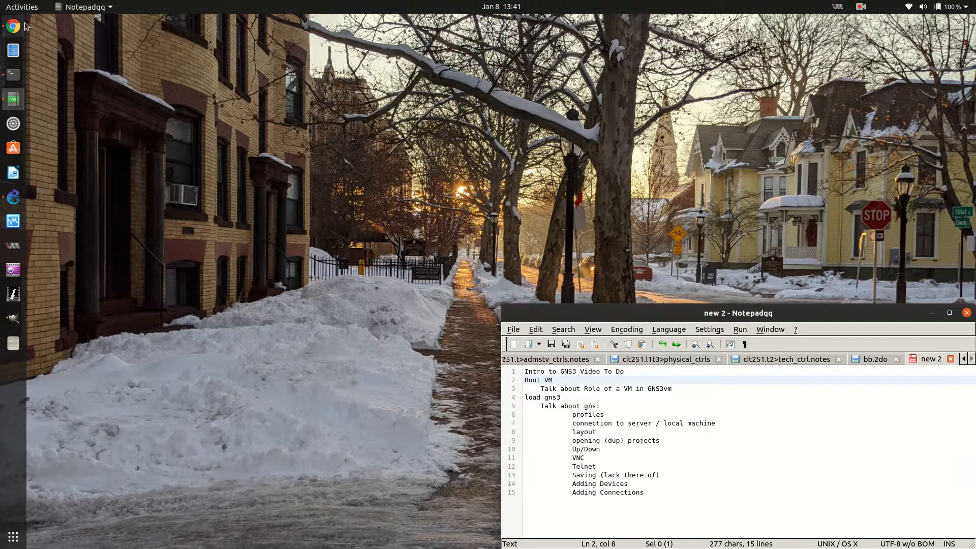
left_click(13, 197)
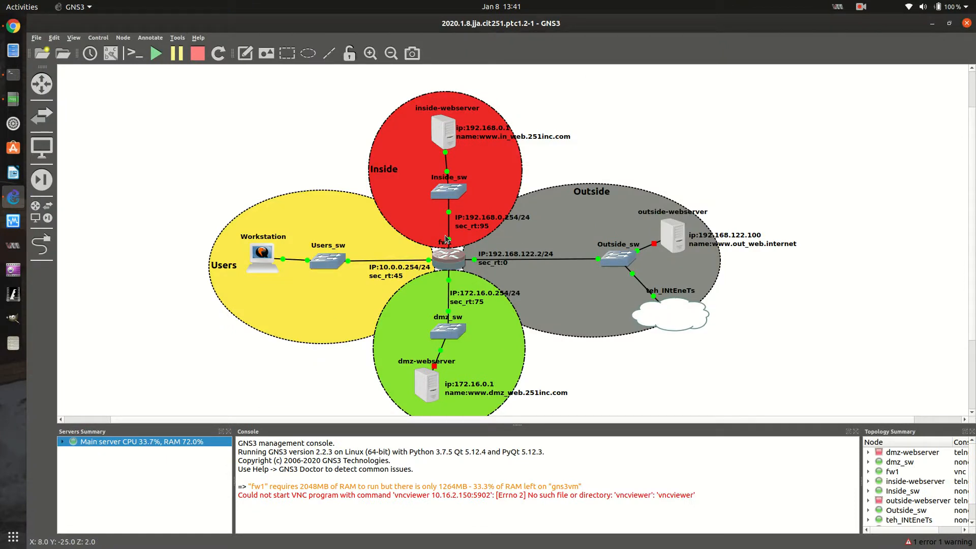
left_click(470, 236)
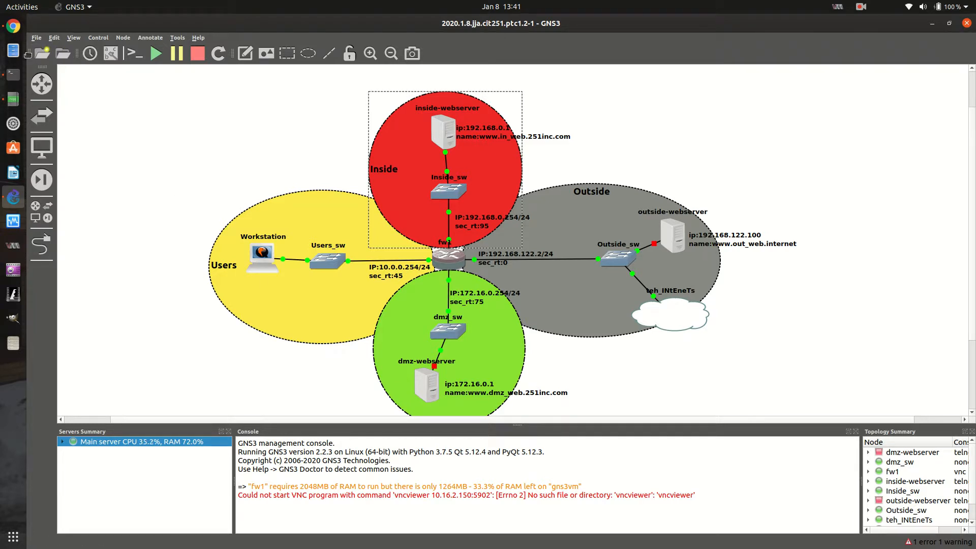
right_click(451, 263)
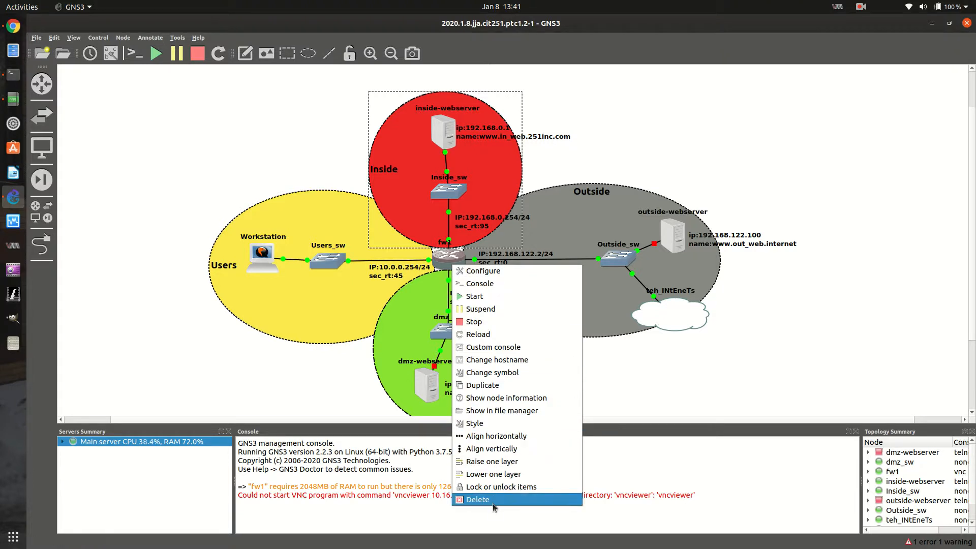
left_click(705, 360)
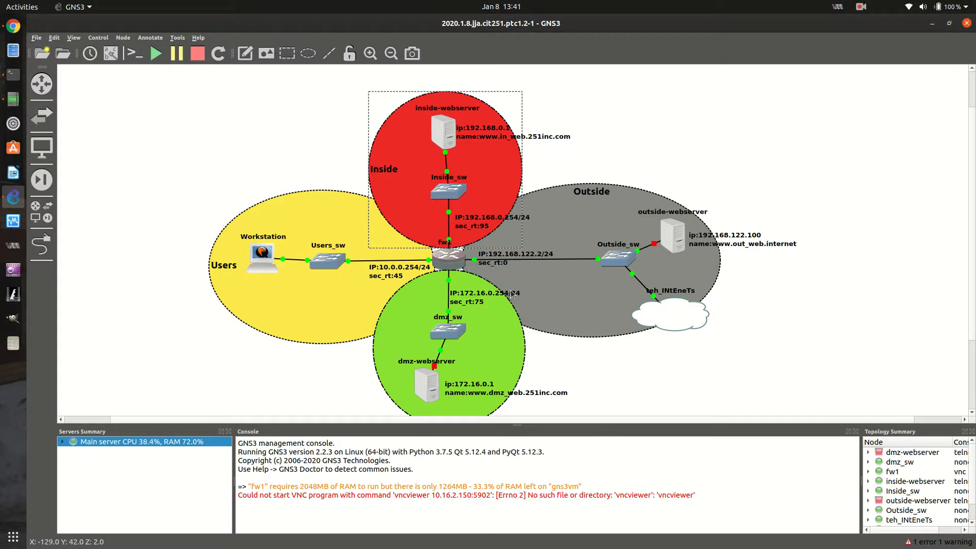
Move the fw1 node out of the centre of the topology to the empty canvas above the Outside zone
left_click(445, 263)
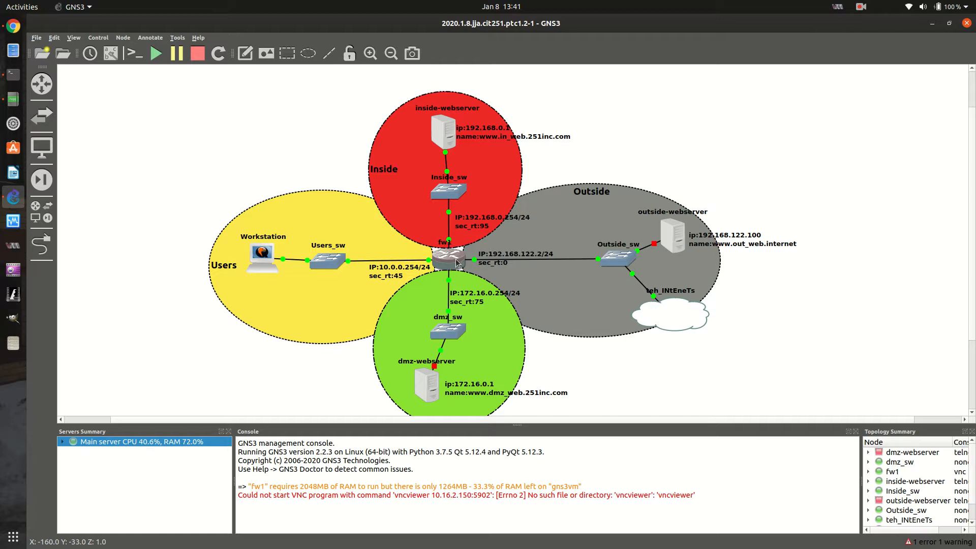
right_click(456, 262)
key("Escape")
left_click_drag(461, 254, 811, 118)
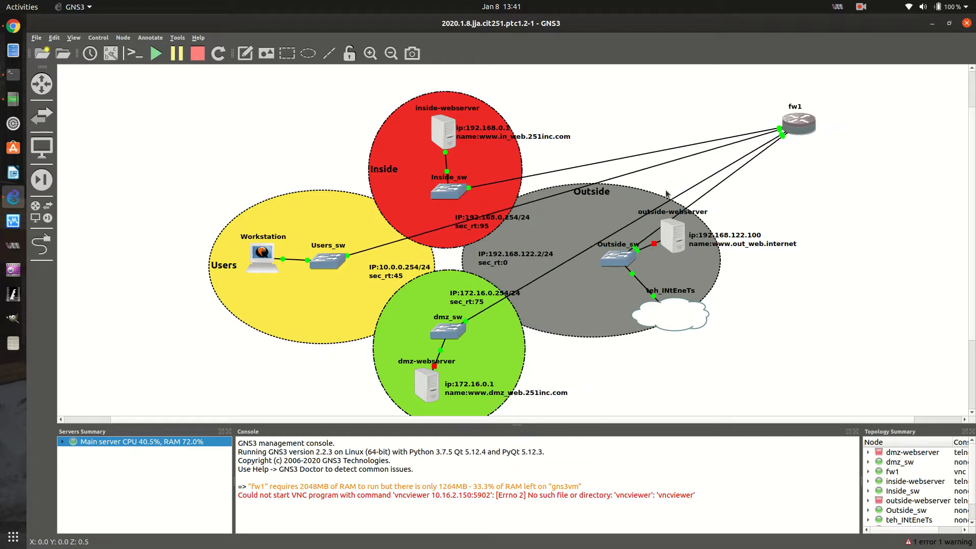
Quit GNS3 and confirm the exit
left_click(36, 38)
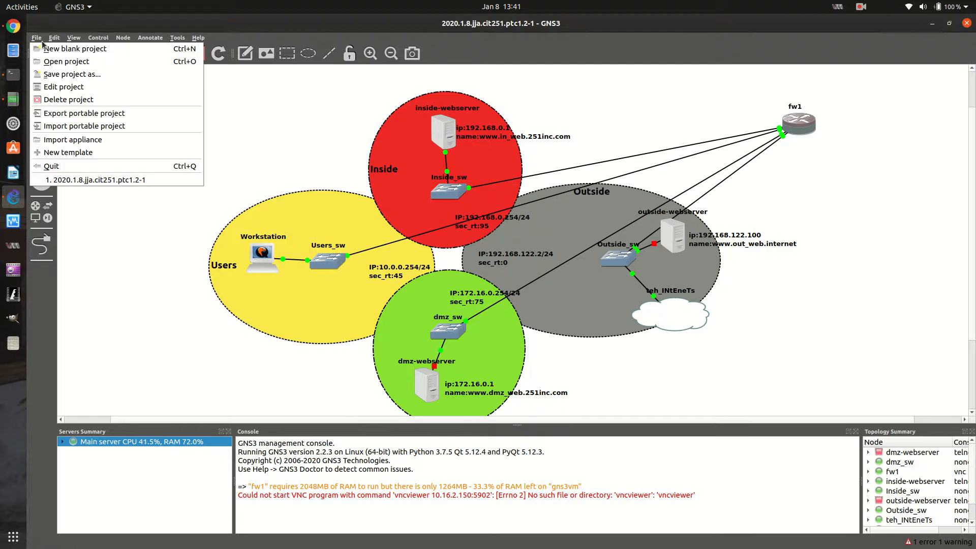
left_click(82, 172)
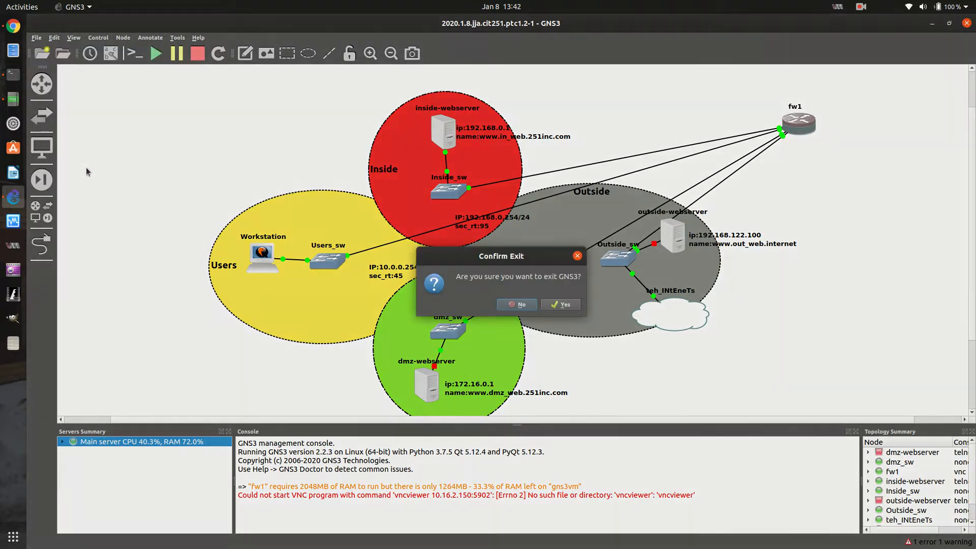
left_click(562, 305)
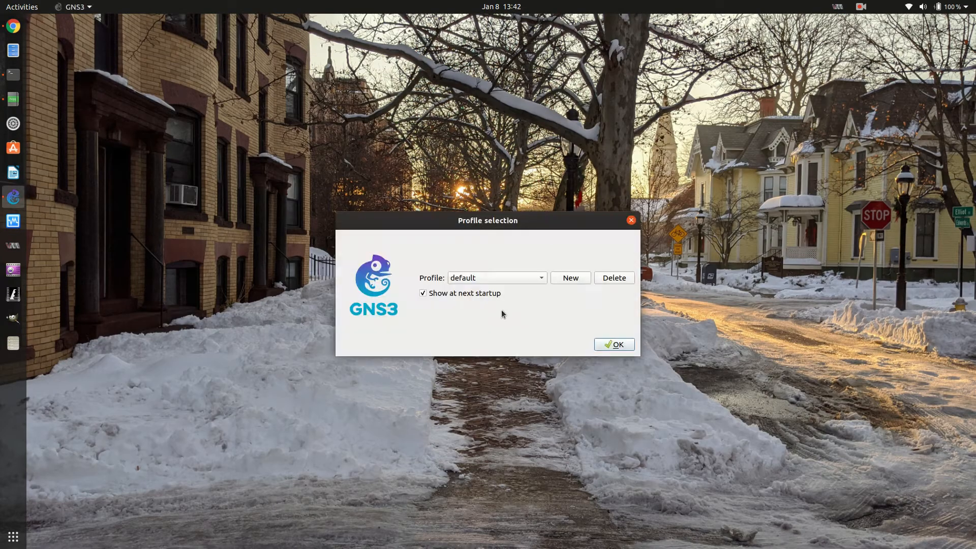
Launch GNS3 with the default profile
left_click(506, 276)
left_click(501, 303)
left_click(619, 345)
Try to open the 2020.1.8.jja.cit251.ptc1.2-1 project from the projects library, and dismiss the error
left_click(456, 226)
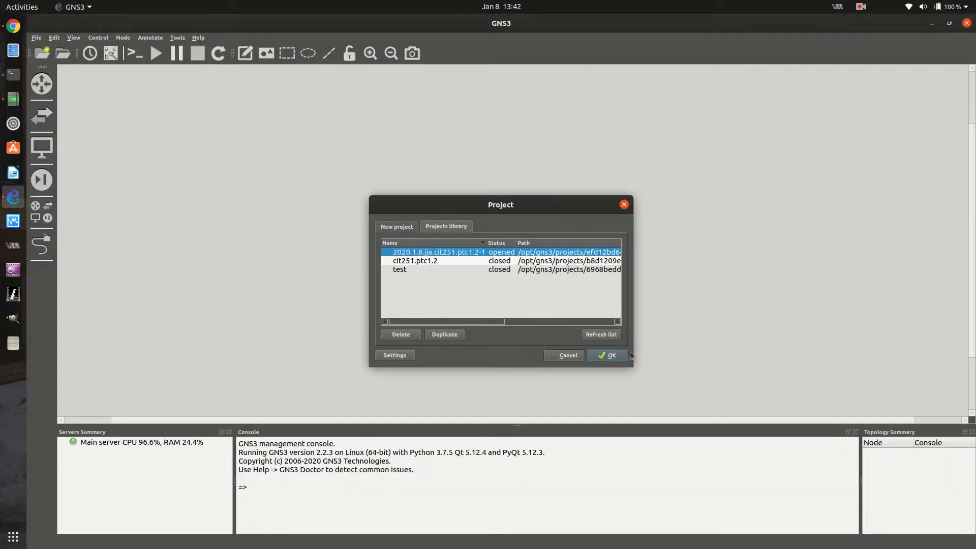
left_click(612, 355)
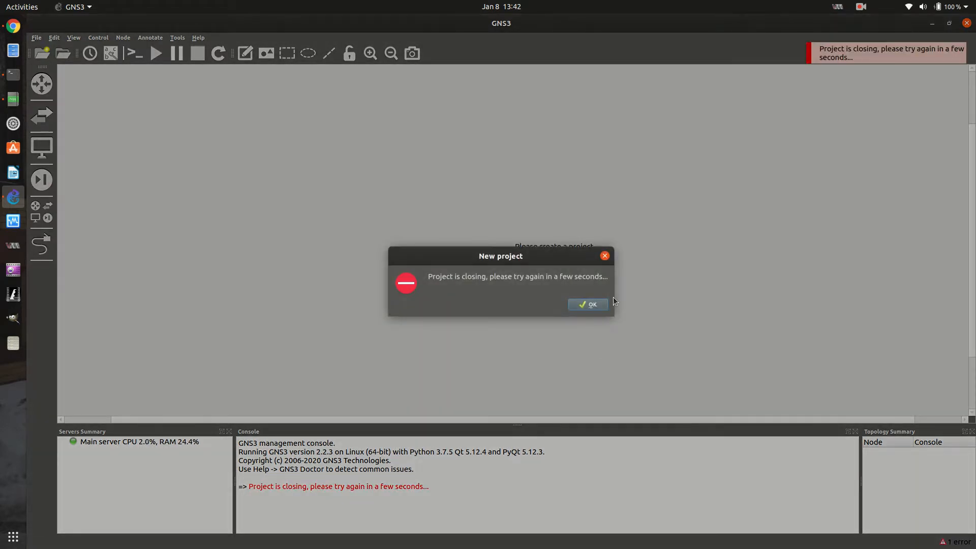
left_click(590, 304)
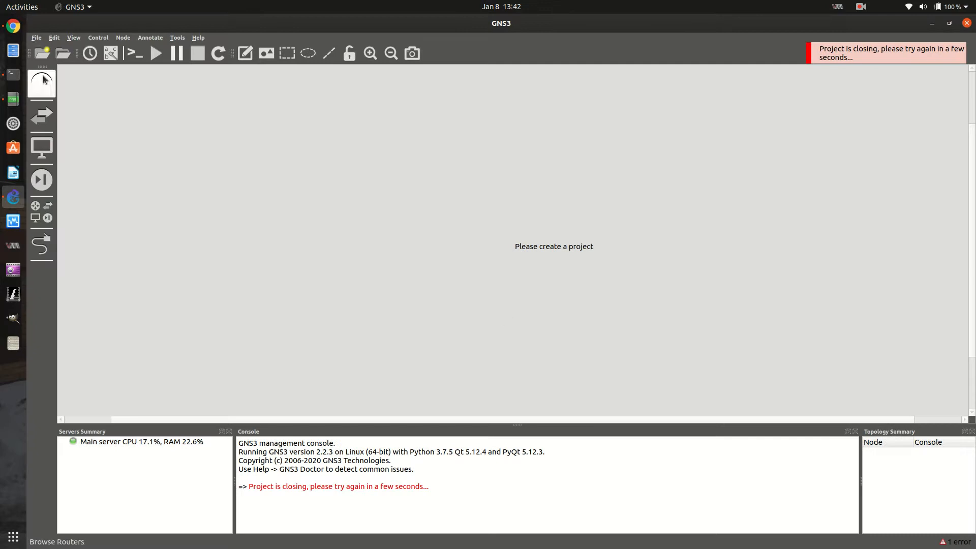
Check the state of STCC's GNS3 Virtual Machine in Virtual Machine Manager, and return to GNS3
left_click(35, 39)
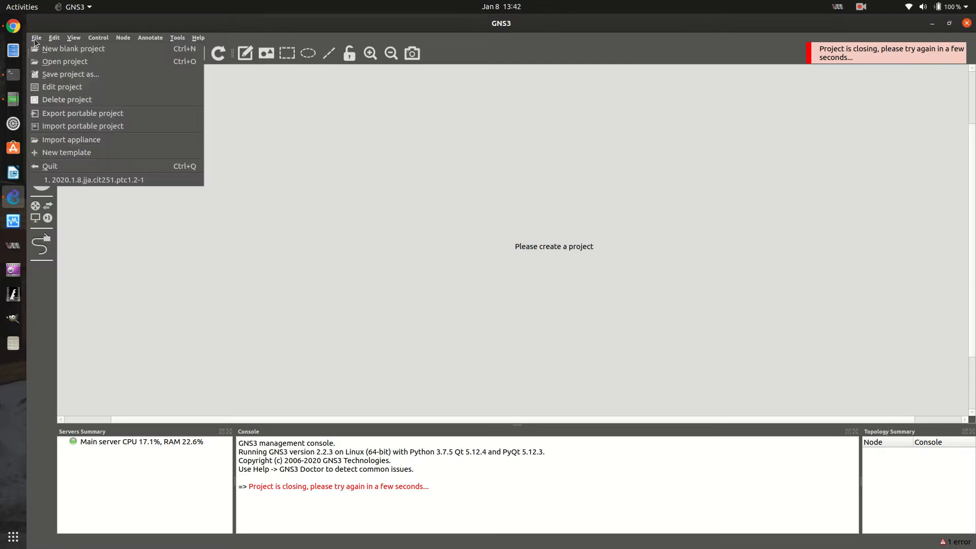
left_click(14, 249)
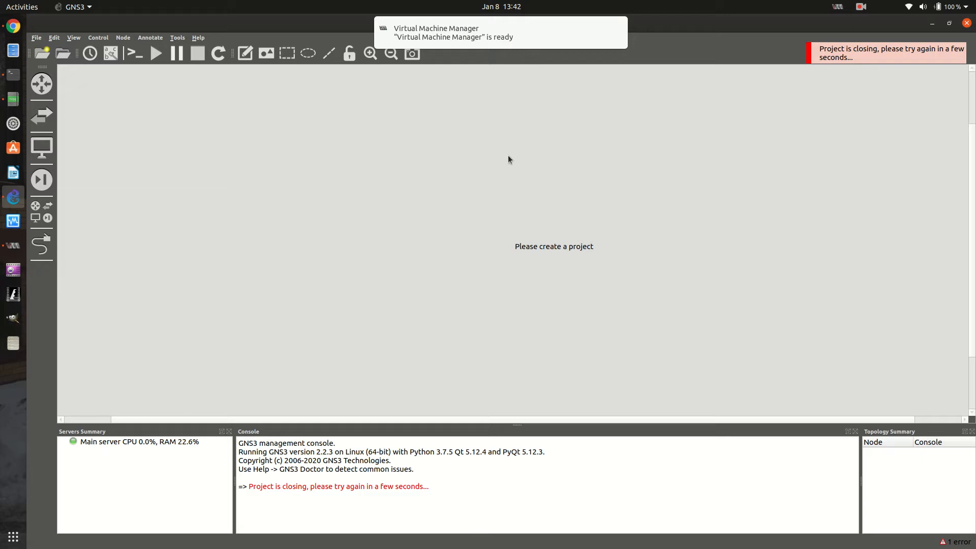
left_click(13, 246)
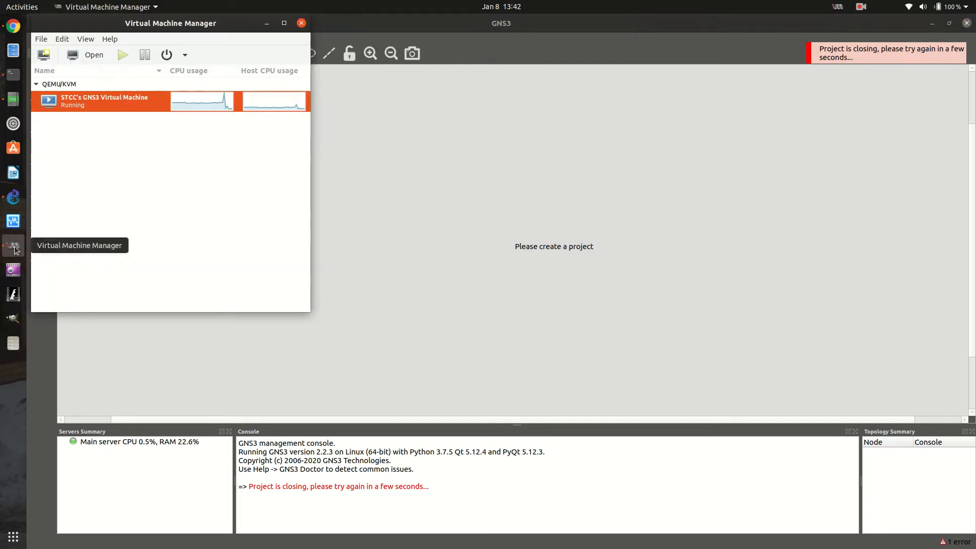
left_click(587, 288)
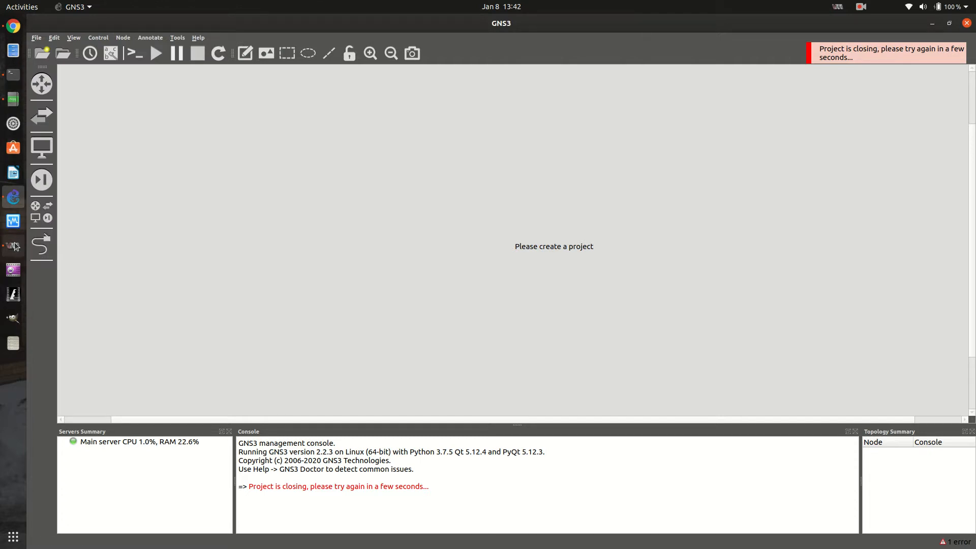
Open the 2020.1.8.jja.cit251.ptc1.2-1 project from the projects library
left_click(36, 38)
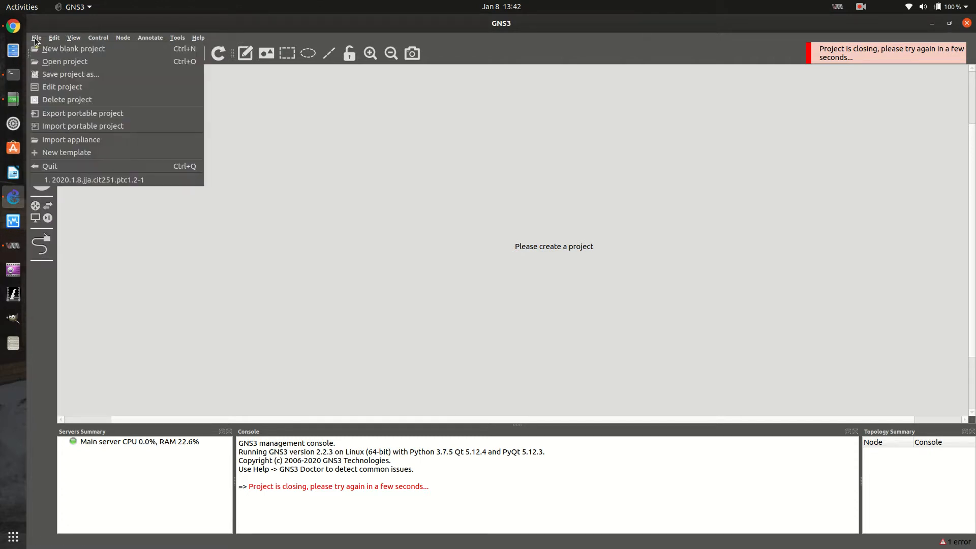
left_click(68, 63)
left_click(443, 225)
double_click(437, 251)
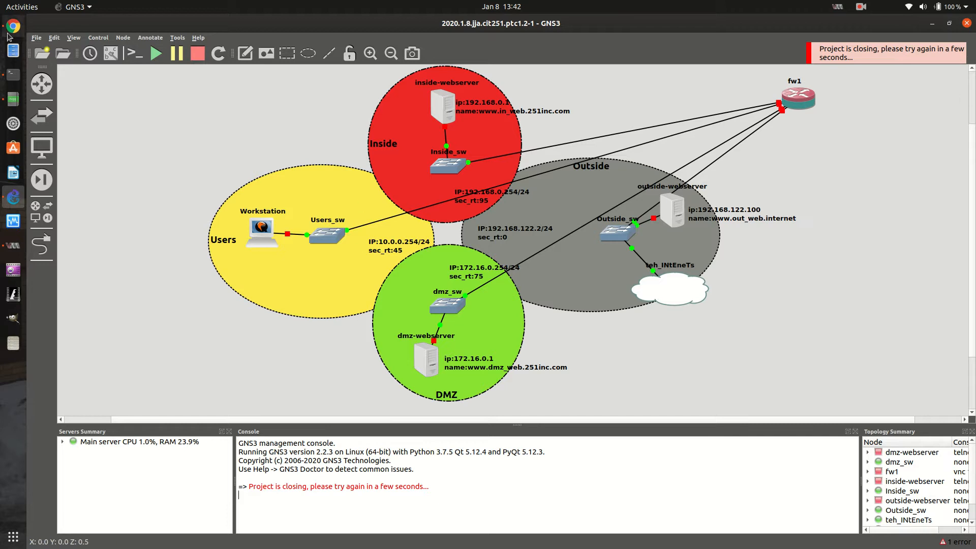
Review the video to-do list in Notepadqq and switch back to the GNS3 topology
left_click(13, 99)
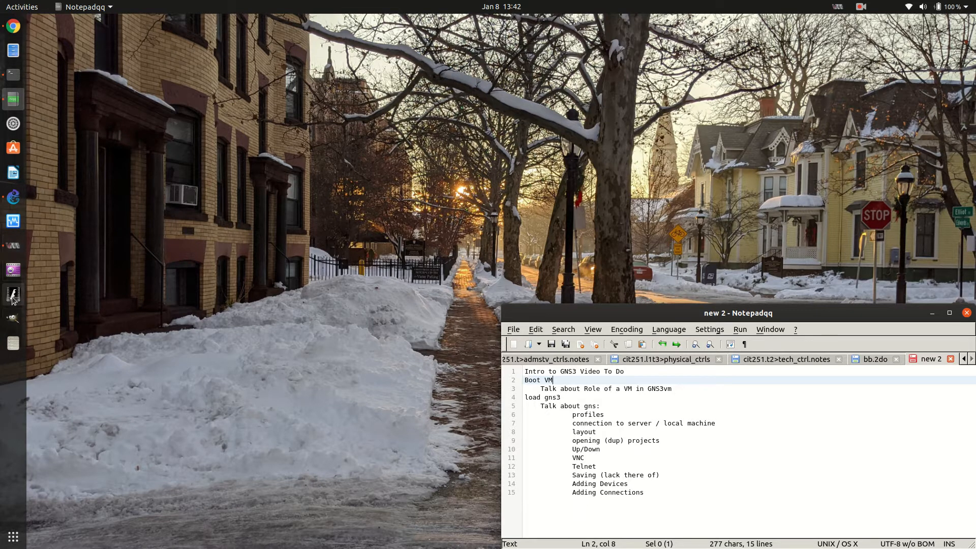
left_click(13, 196)
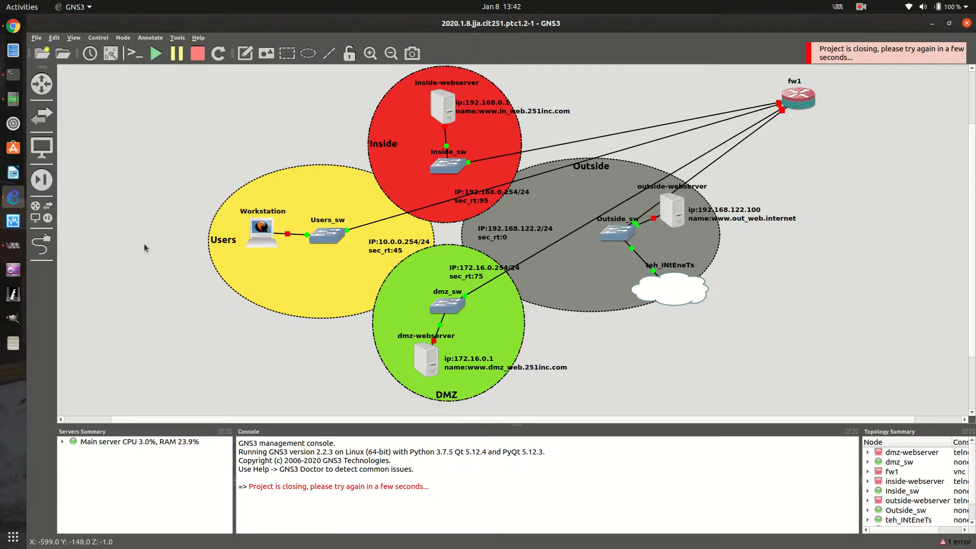
Move the fw1 node back to the centre of the topology between the four zones, and lock it in place
left_click_drag(802, 99, 451, 236)
right_click(445, 232)
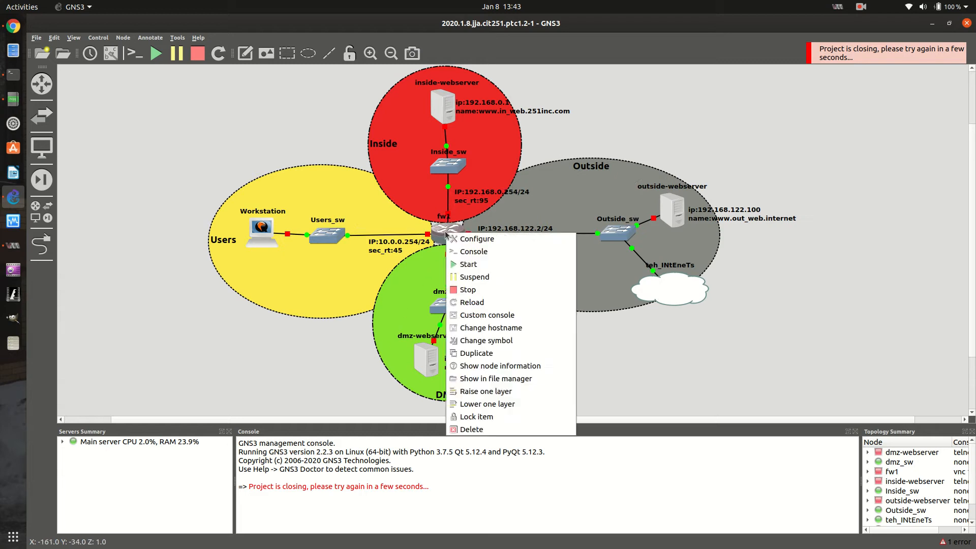
left_click(491, 417)
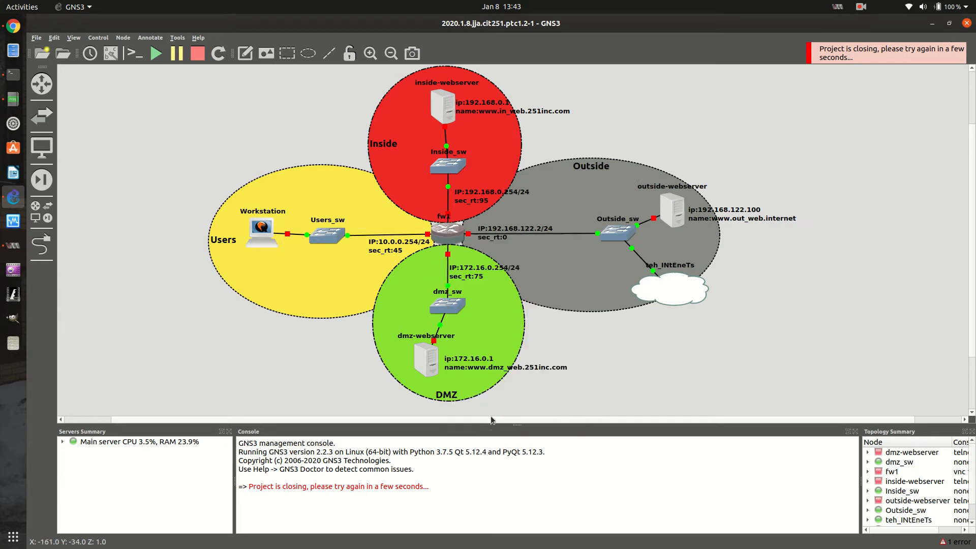
Start the fw1, outside-webserver, inside-webserver, Workstation and dmz-webserver nodes one by one
right_click(449, 237)
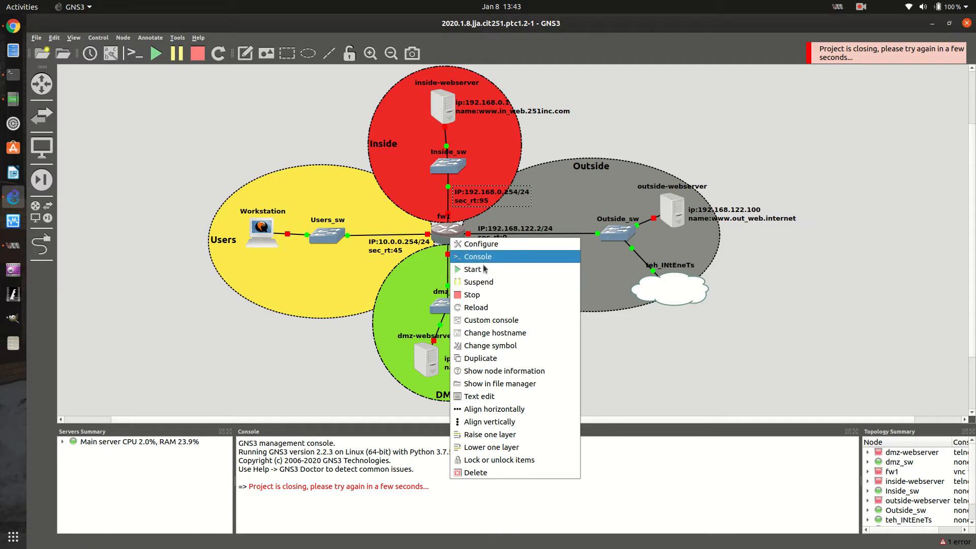
left_click(516, 267)
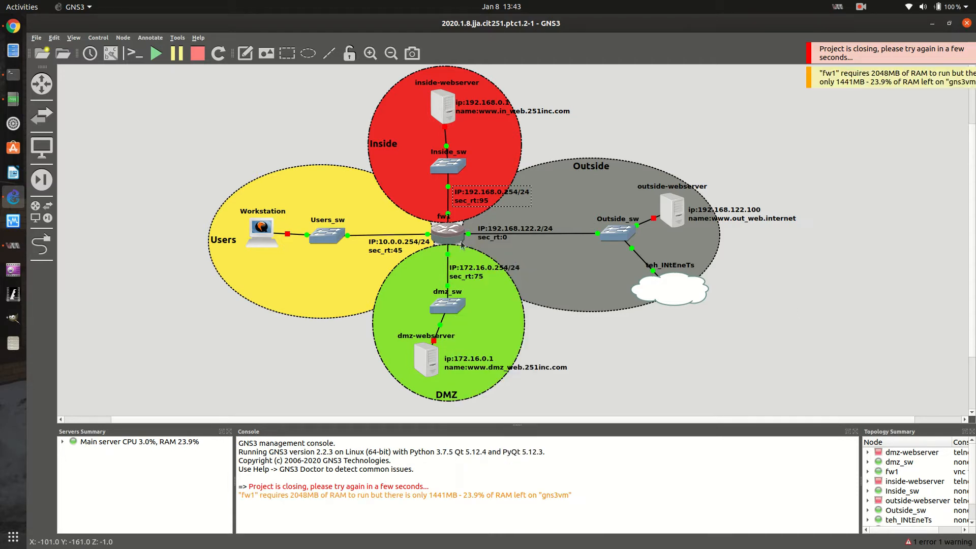
right_click(682, 212)
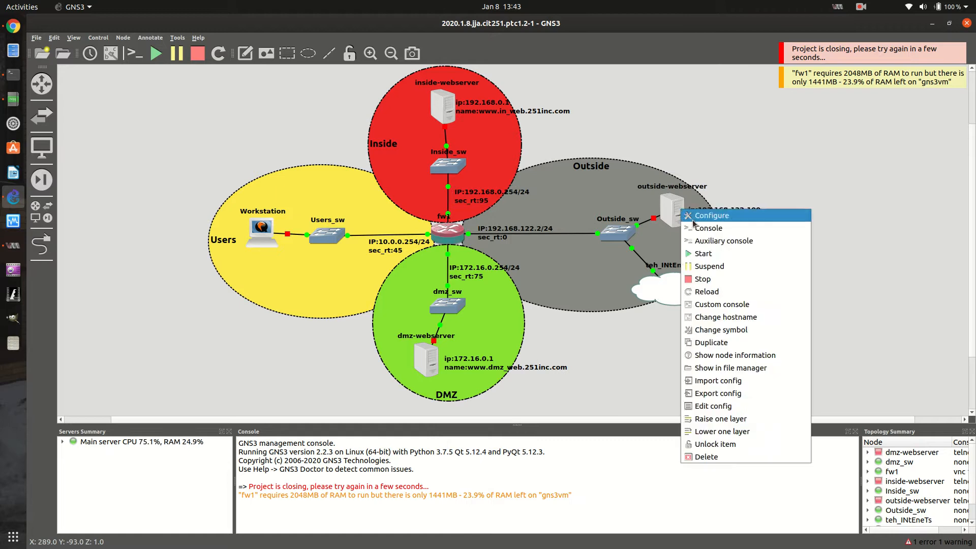
left_click(718, 255)
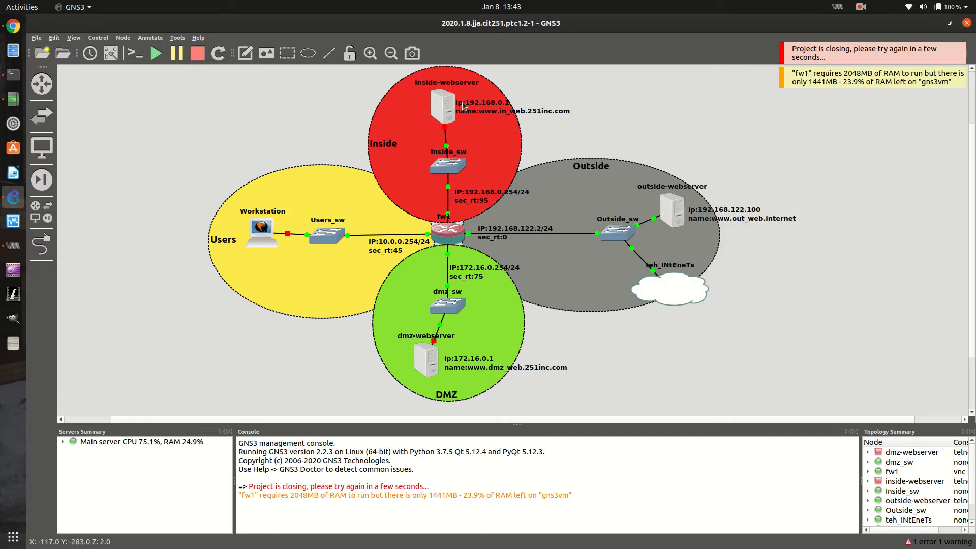
right_click(445, 108)
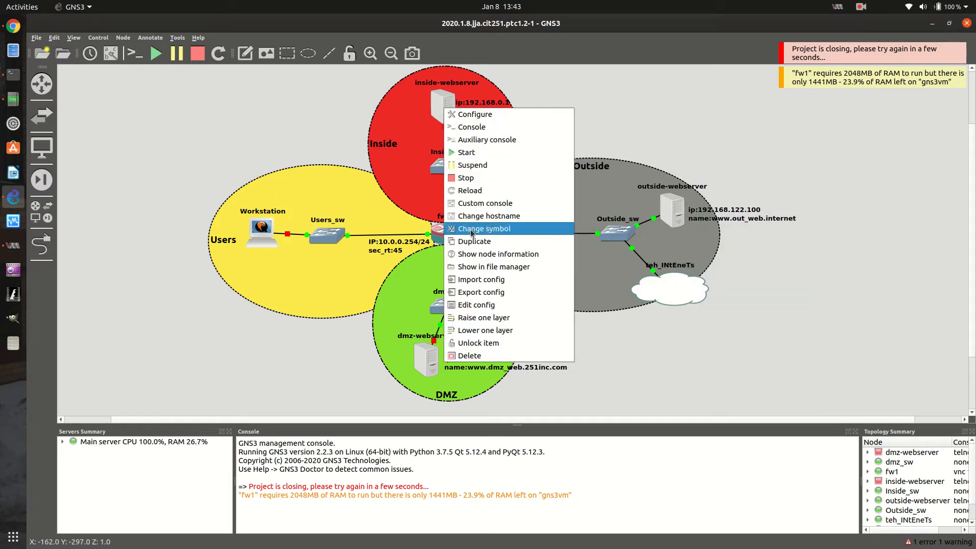
left_click(480, 152)
right_click(263, 225)
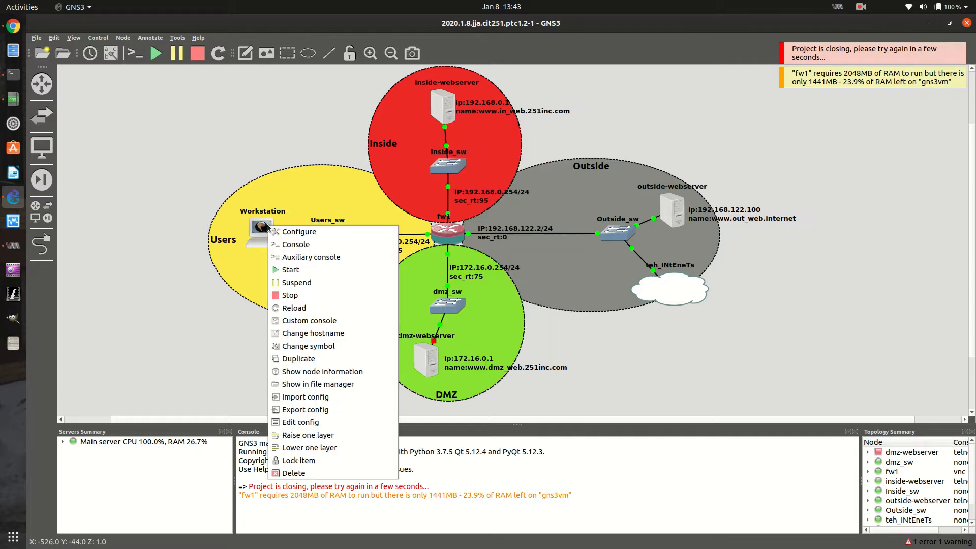
left_click(285, 268)
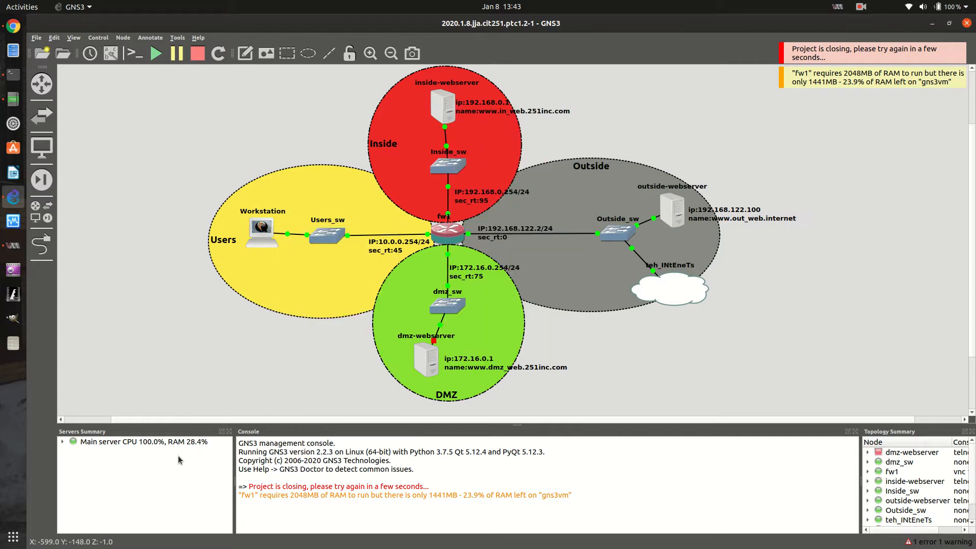
right_click(429, 365)
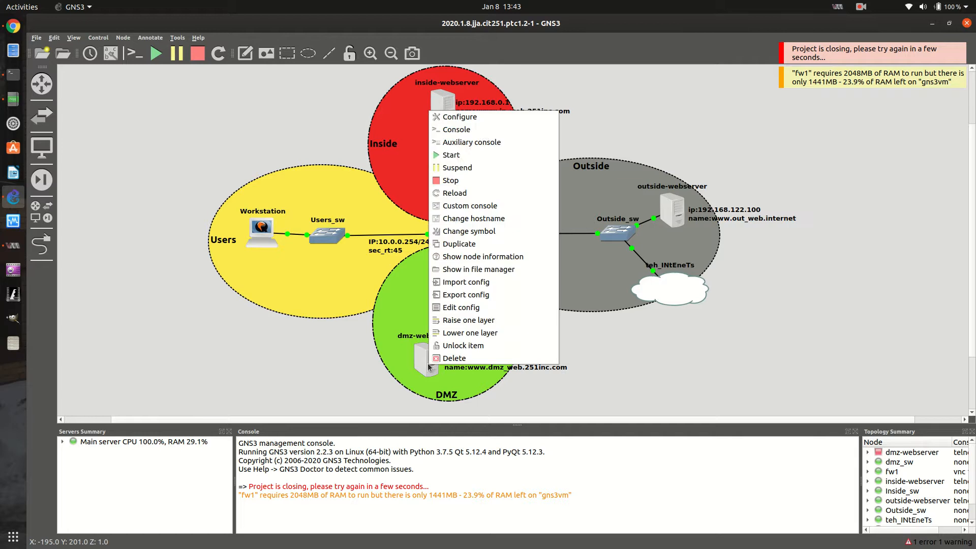
left_click(457, 155)
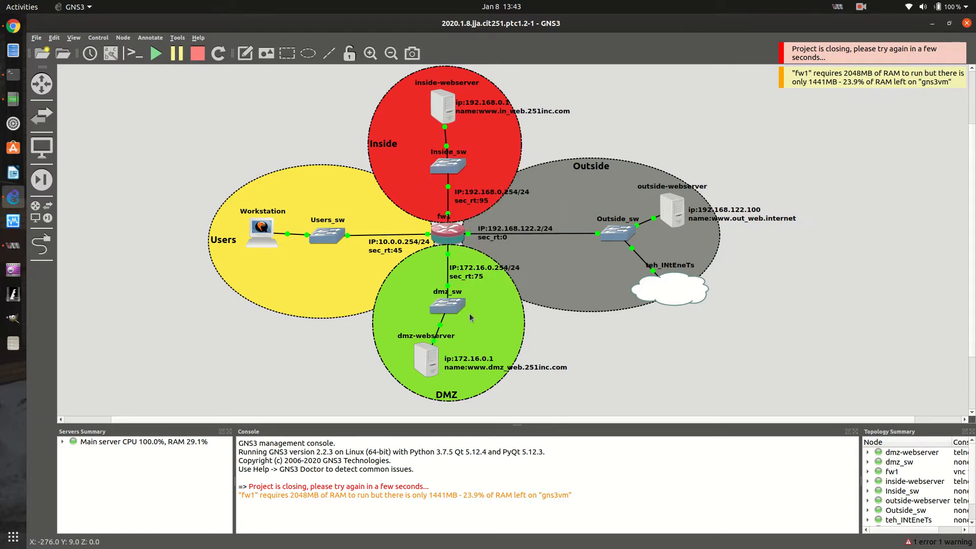
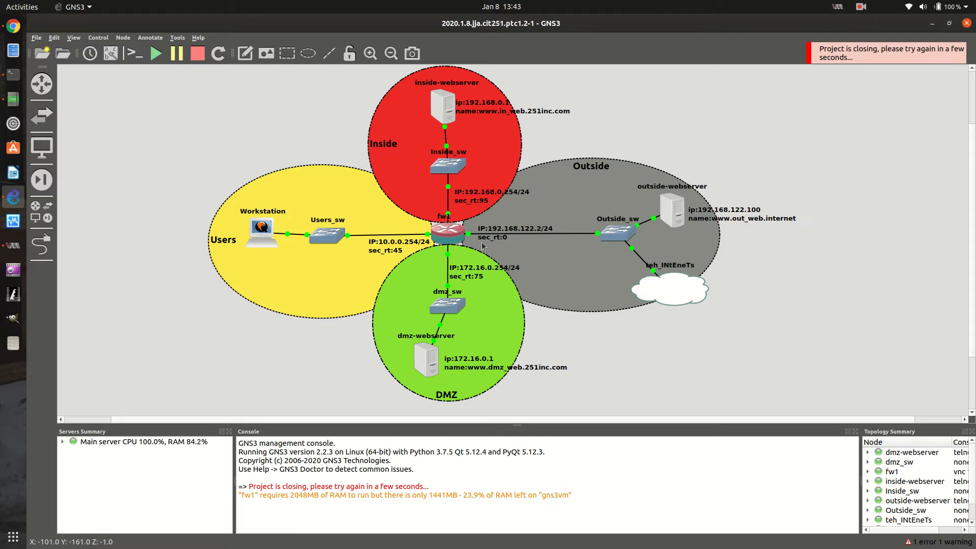
Browse the router and switch devices, and add a Cisco IOS Switch to the empty area below the teh_INtEneTs cloud
left_click(43, 125)
left_click(93, 116)
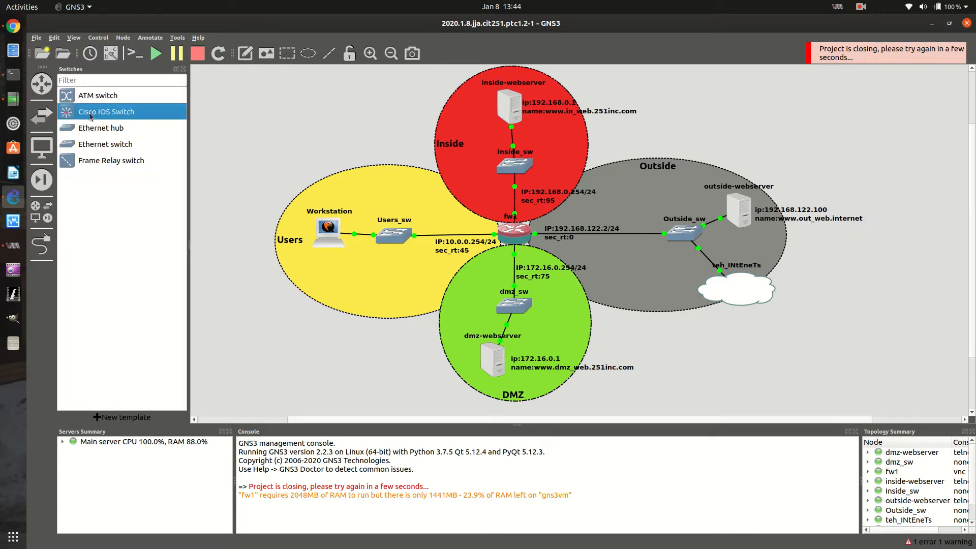
left_click(41, 83)
left_click(107, 95)
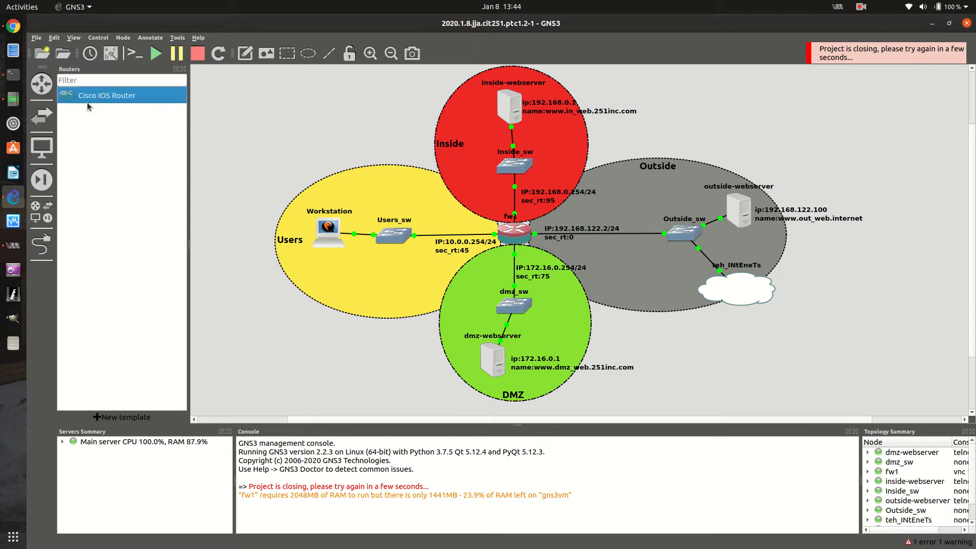
left_click(41, 115)
left_click_drag(107, 114, 700, 344)
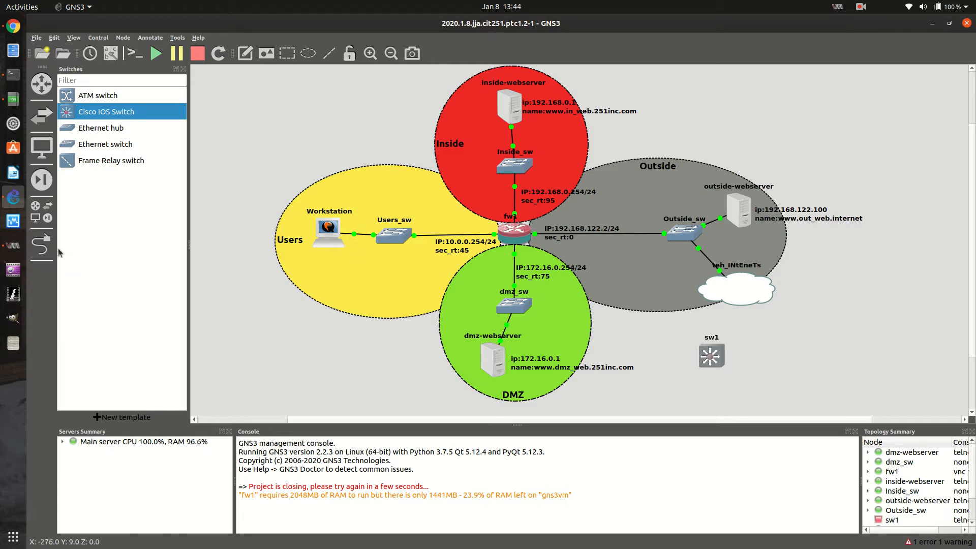
Browse the available end devices and the full list of all devices
left_click(42, 247)
left_click(43, 246)
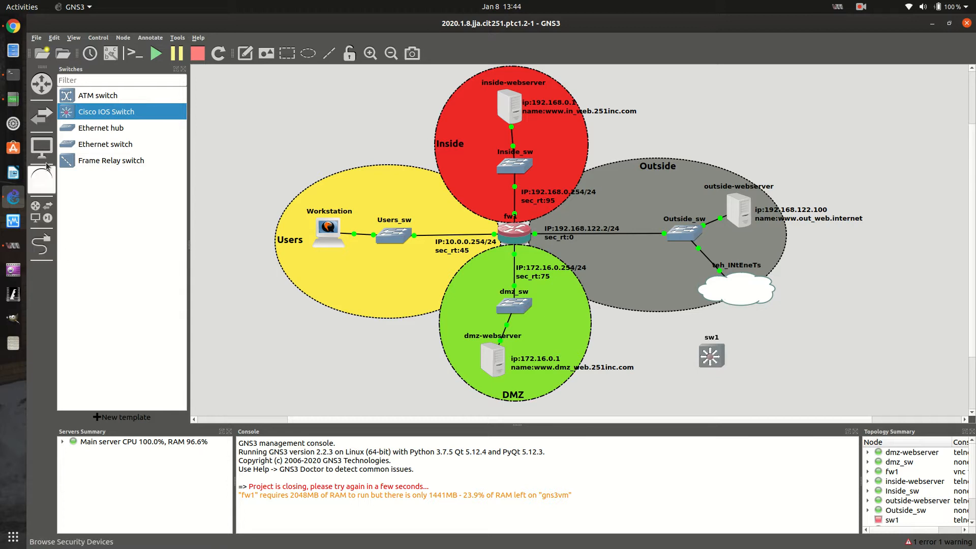
left_click(54, 142)
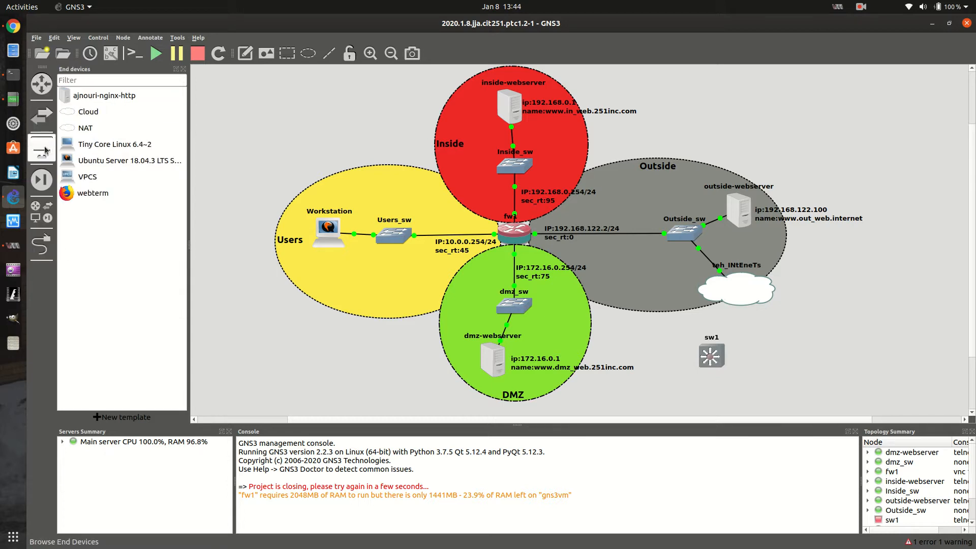
left_click(49, 215)
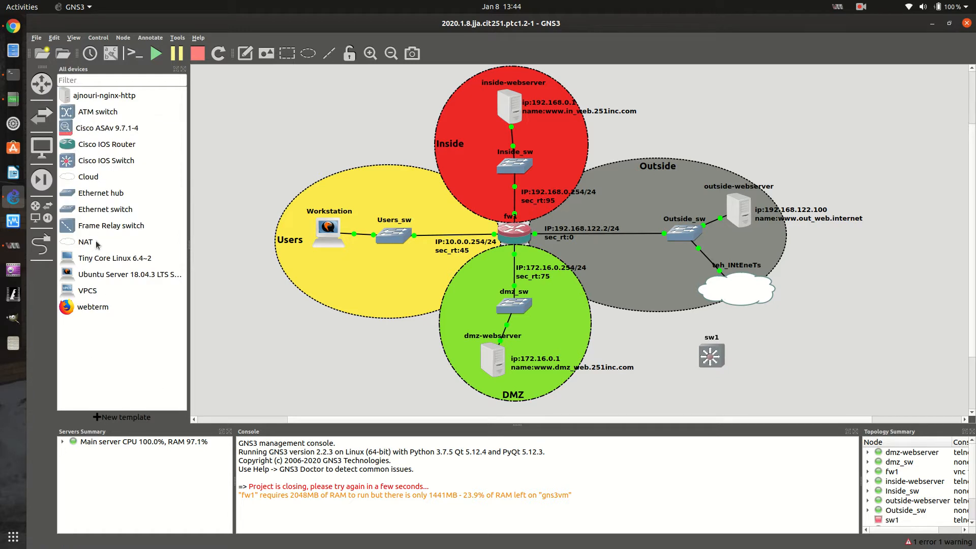
Link Ethernet0/0 on sw1 to Gi0/6 on fw1, and leave the link tool
left_click(52, 250)
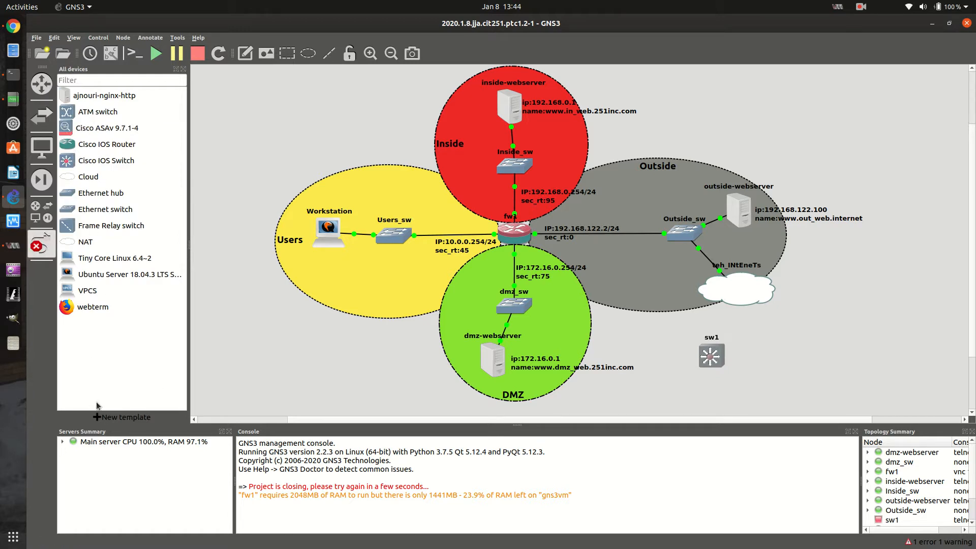
left_click(709, 358)
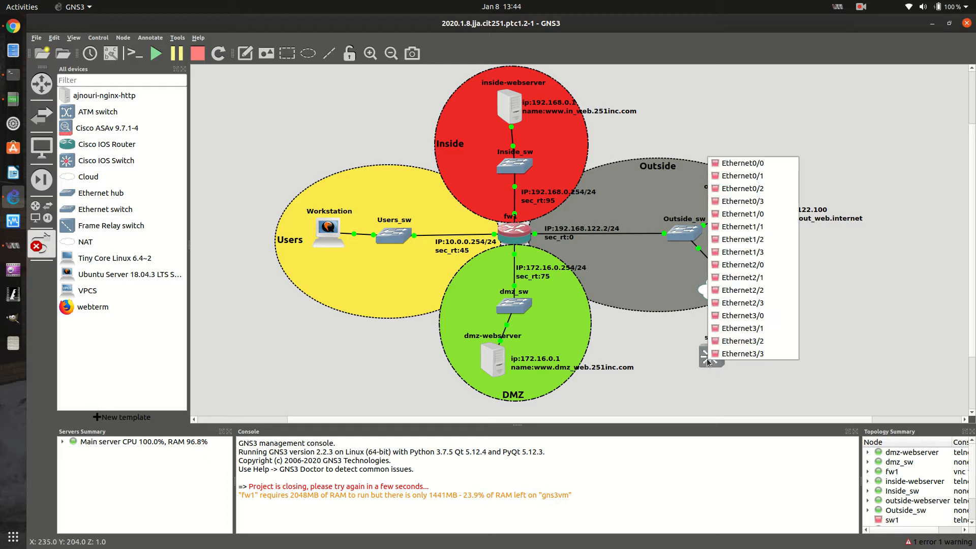
left_click(746, 166)
left_click(514, 239)
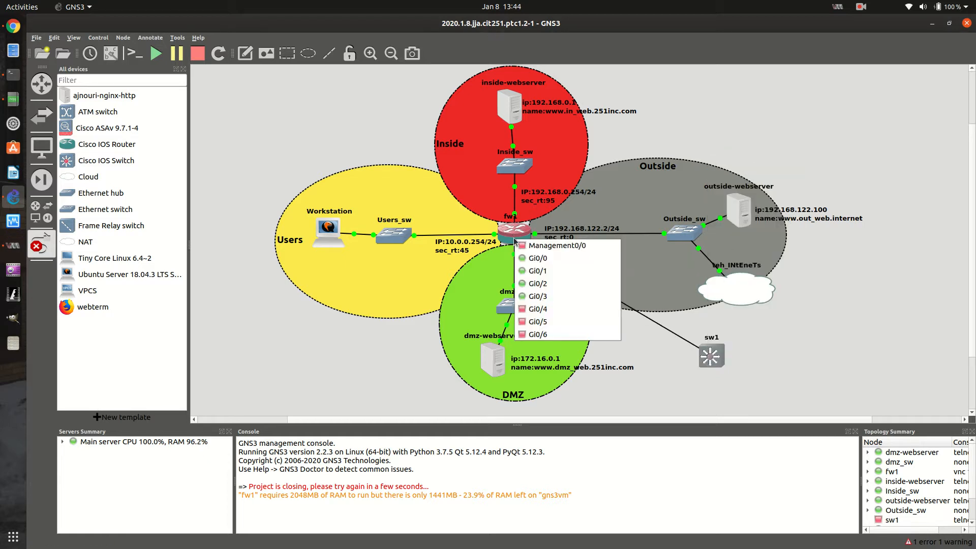
left_click(529, 334)
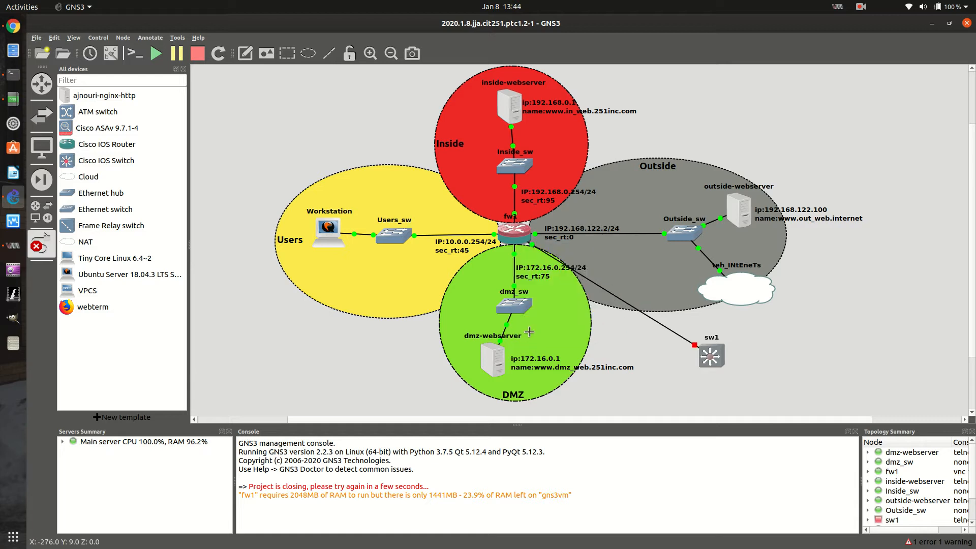
left_click(42, 249)
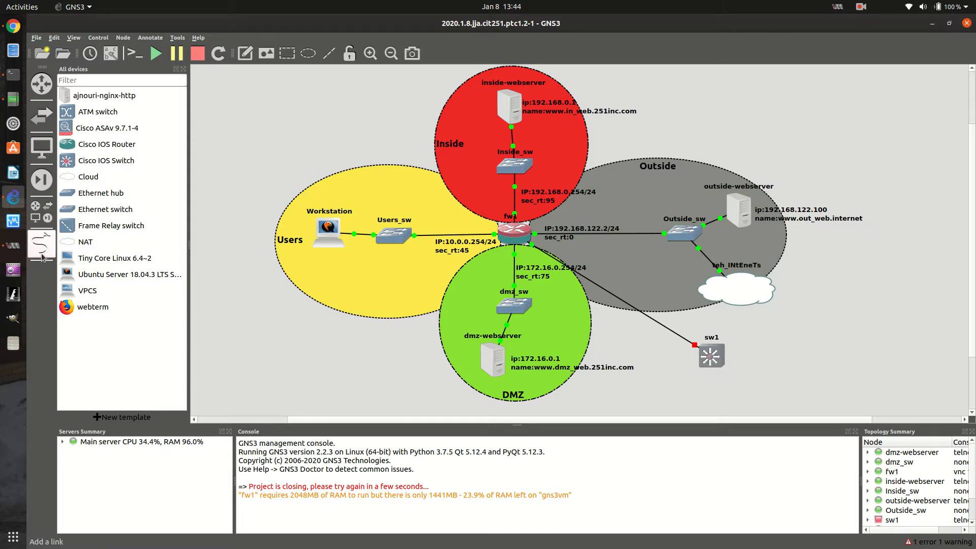
Start the sw1 node and open its console to get to the command prompt
right_click(712, 359)
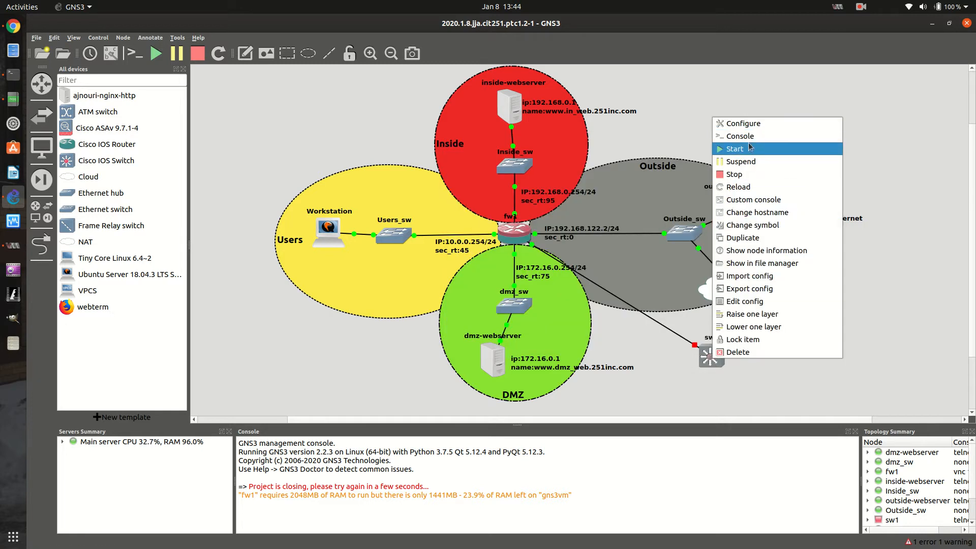
left_click(731, 153)
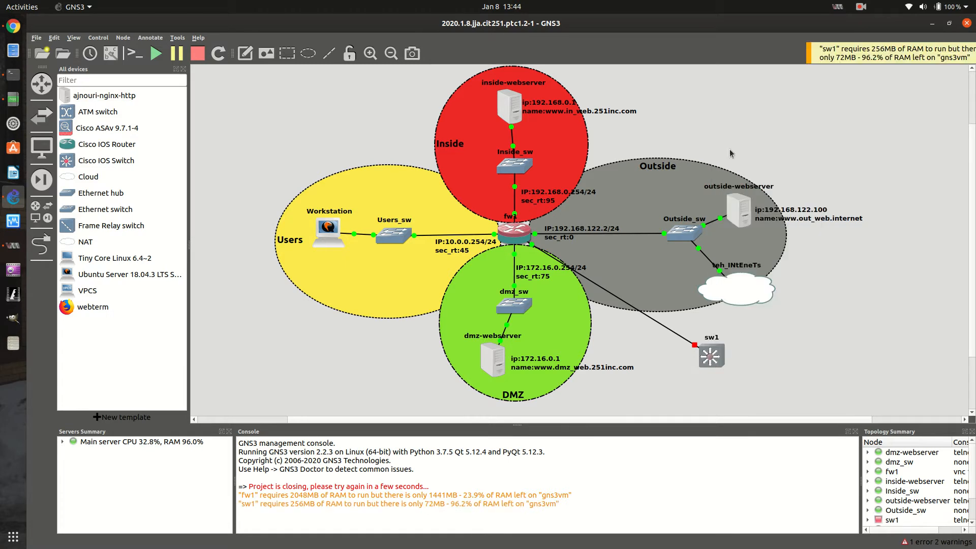
right_click(712, 359)
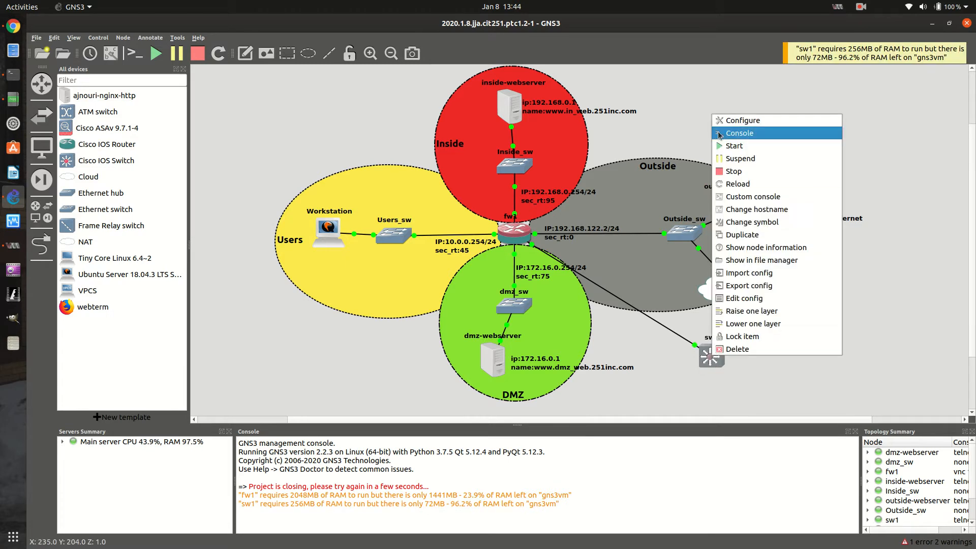
left_click(722, 134)
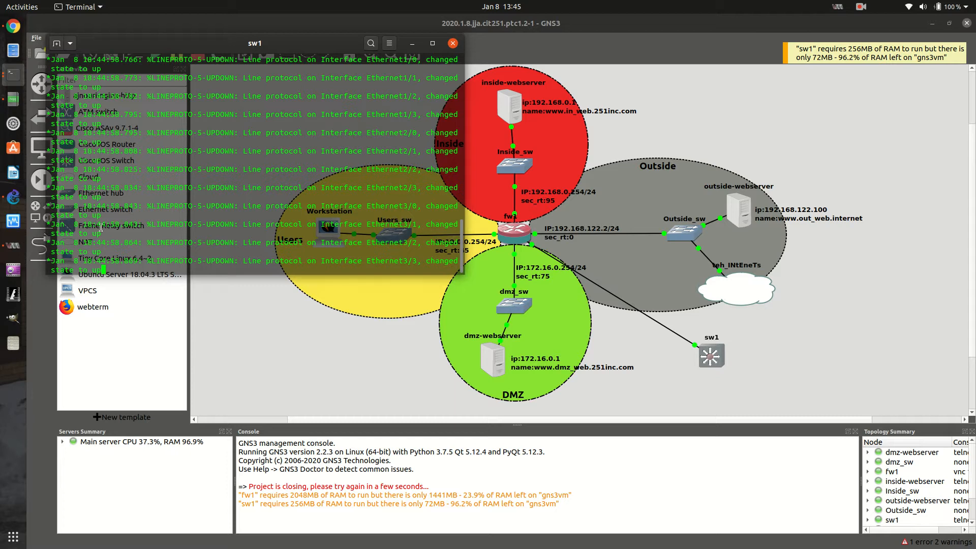
key("Return")
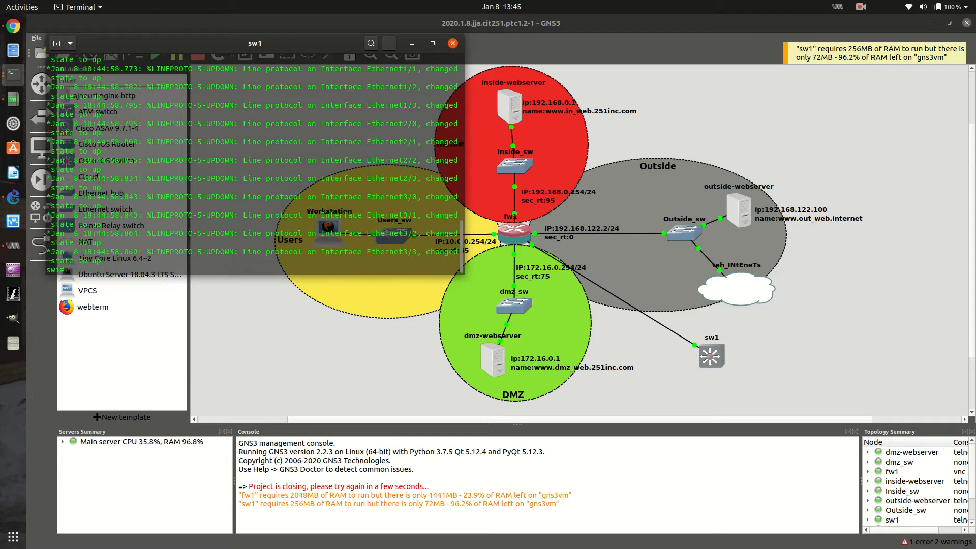
key("Return")
key("Return")
key("Return")
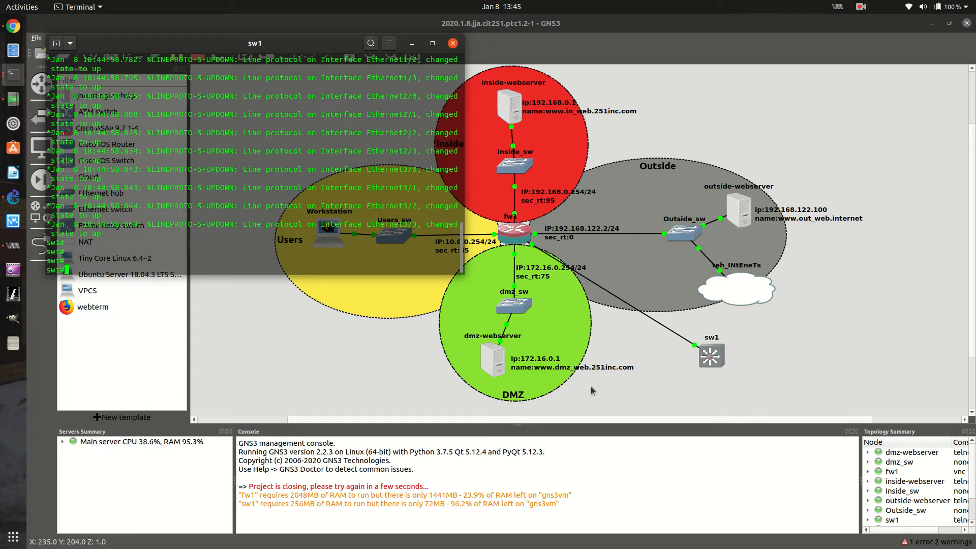
Change the symbol of sw1 to ethernet_switch from the Classic library, and shift the node slightly towards the DMZ zone
left_click(713, 358)
right_click(713, 359)
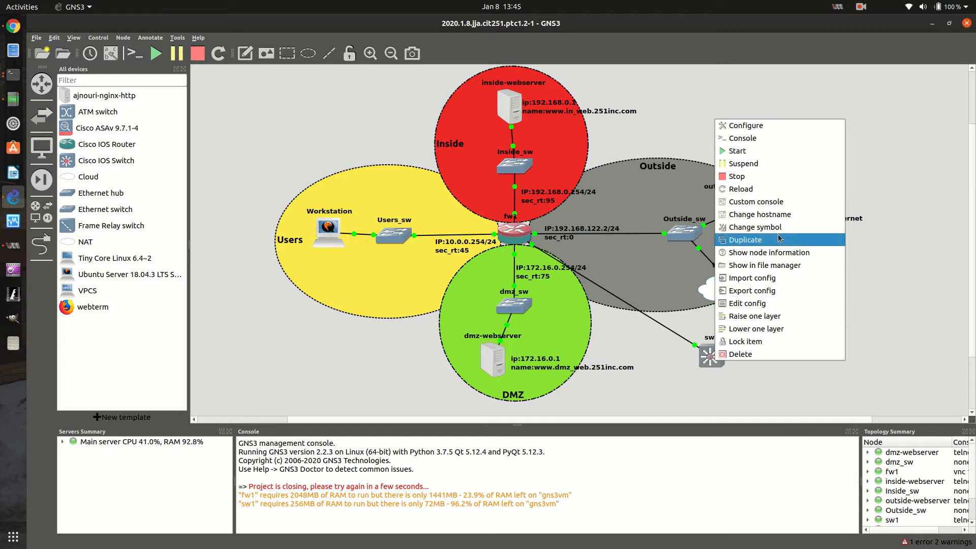
left_click(762, 227)
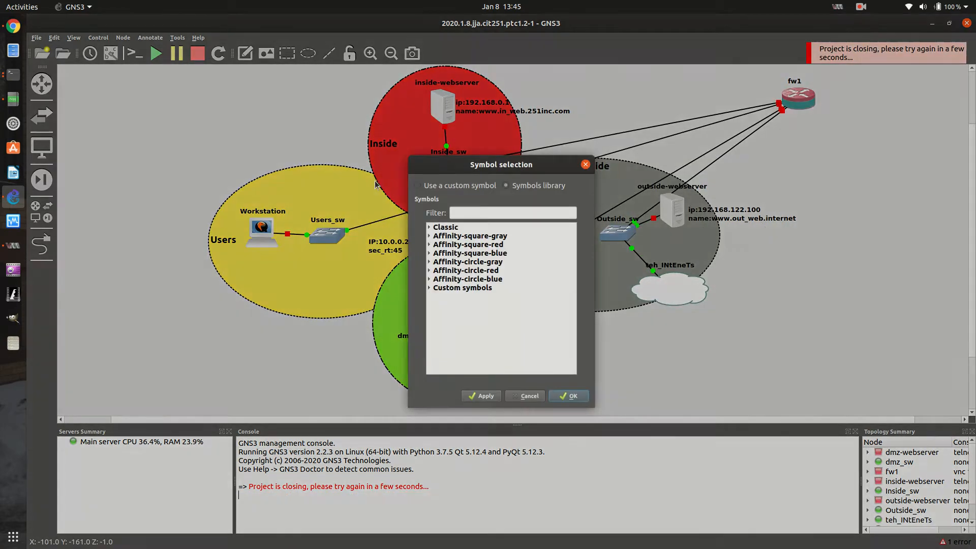
double_click(443, 227)
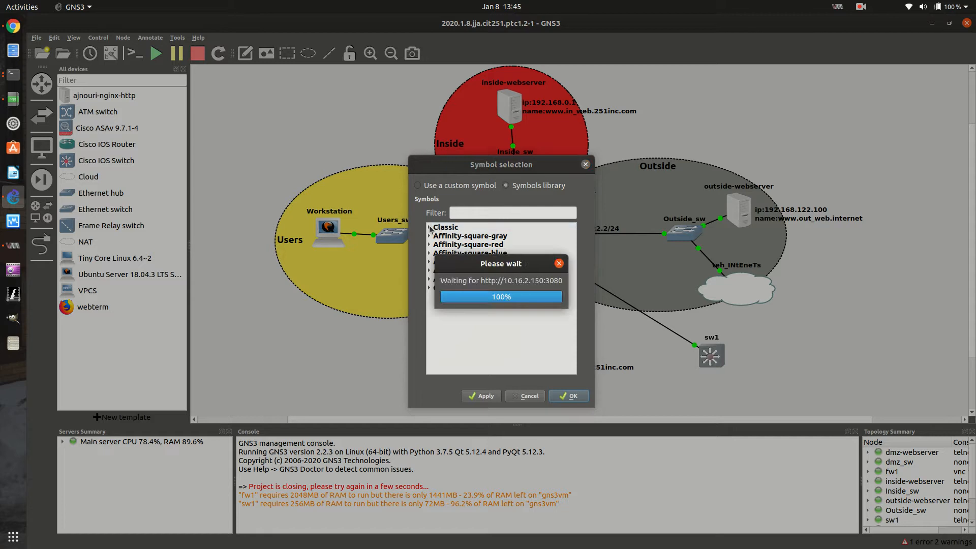
scroll(441, 261, "down", 10)
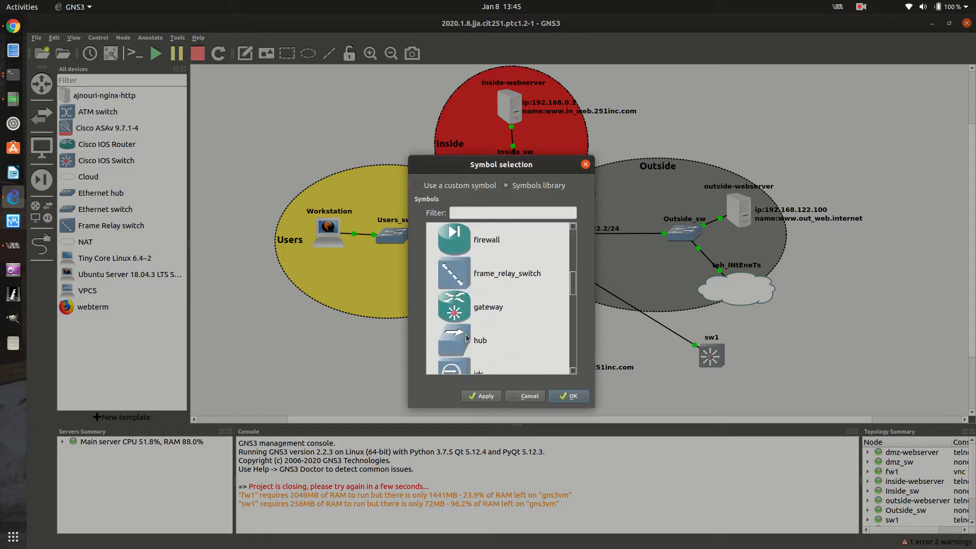
scroll(467, 335, "down", 10)
scroll(467, 336, "up", 5)
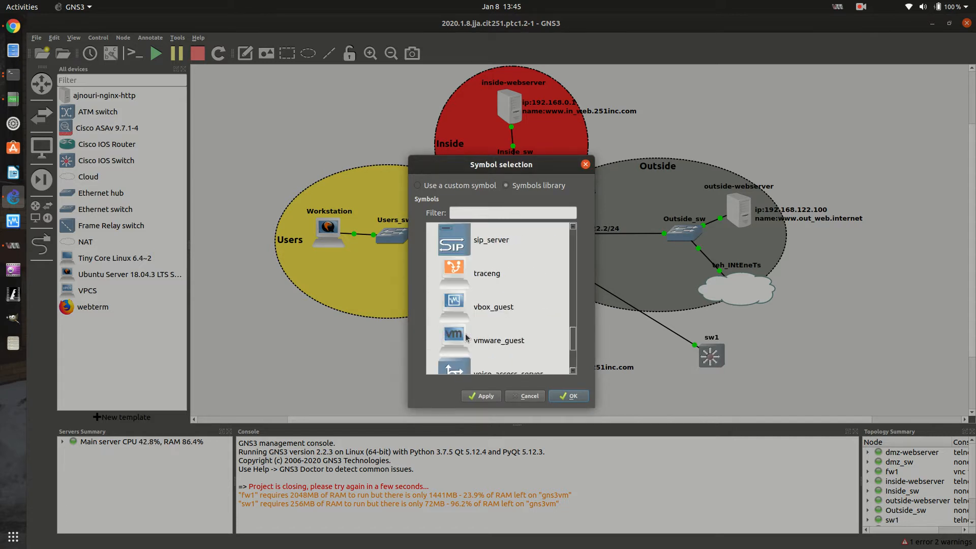
scroll(466, 336, "down", 5)
scroll(466, 337, "up", 15)
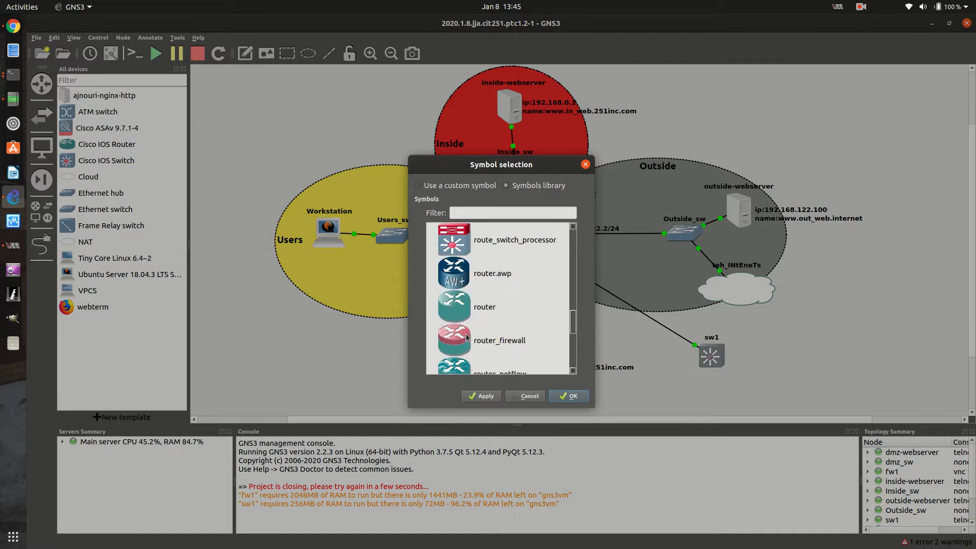
scroll(465, 306, "up", 6)
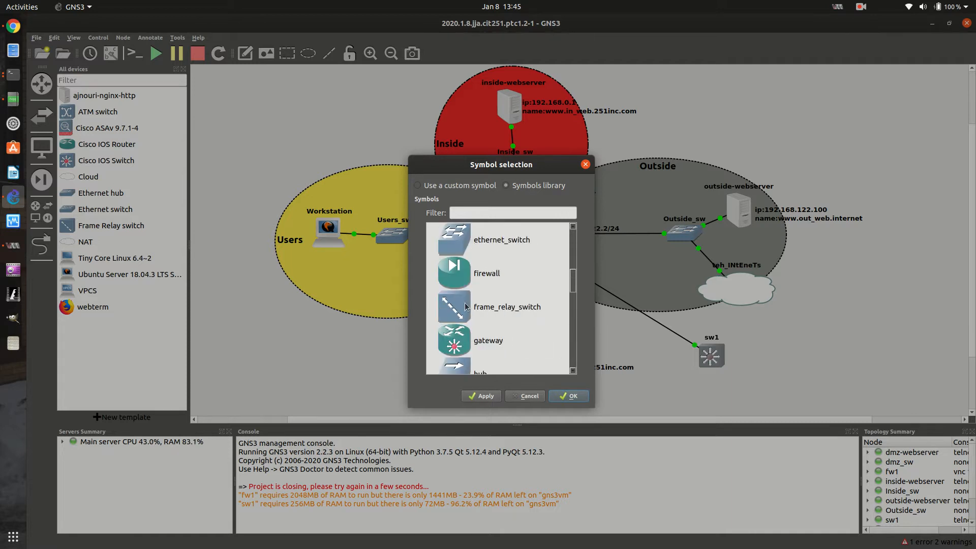
left_click(468, 345)
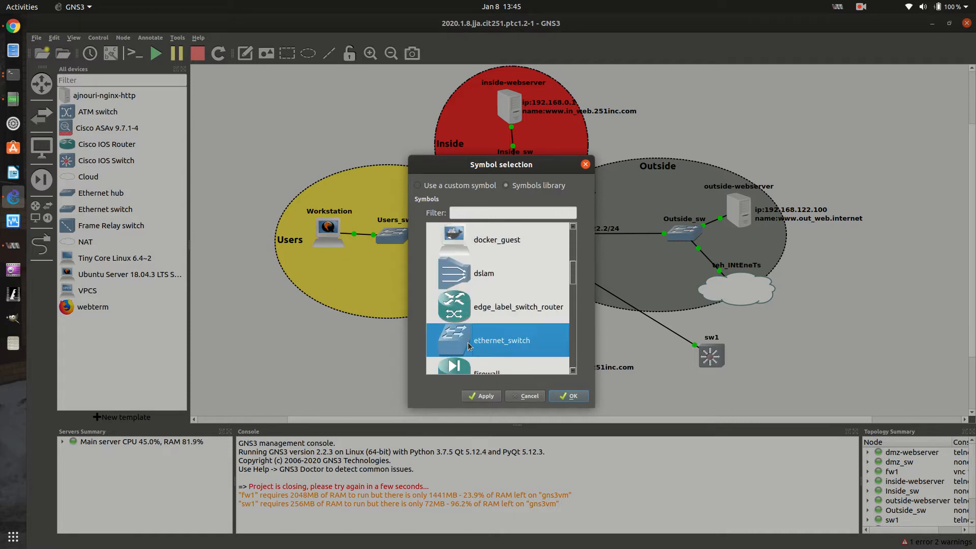
left_click(578, 395)
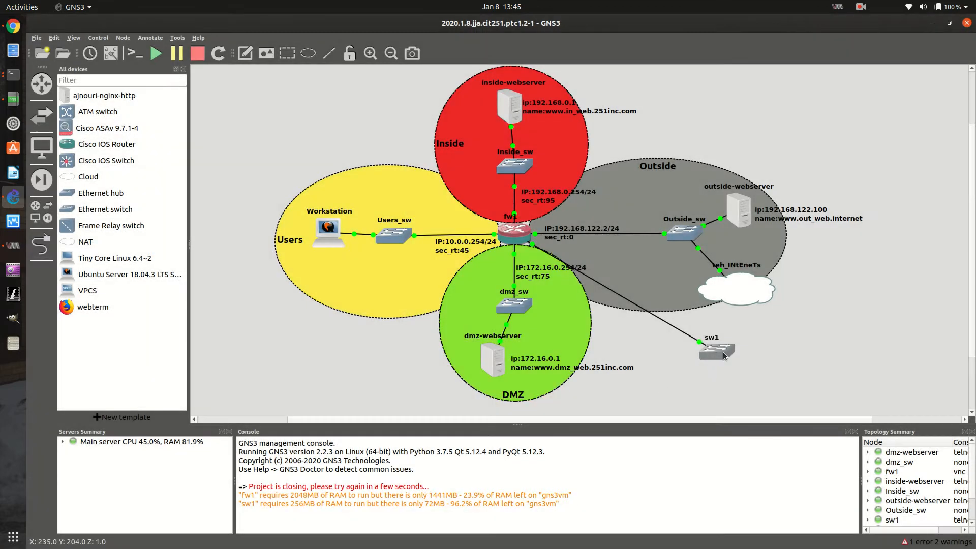
left_click_drag(723, 352, 714, 355)
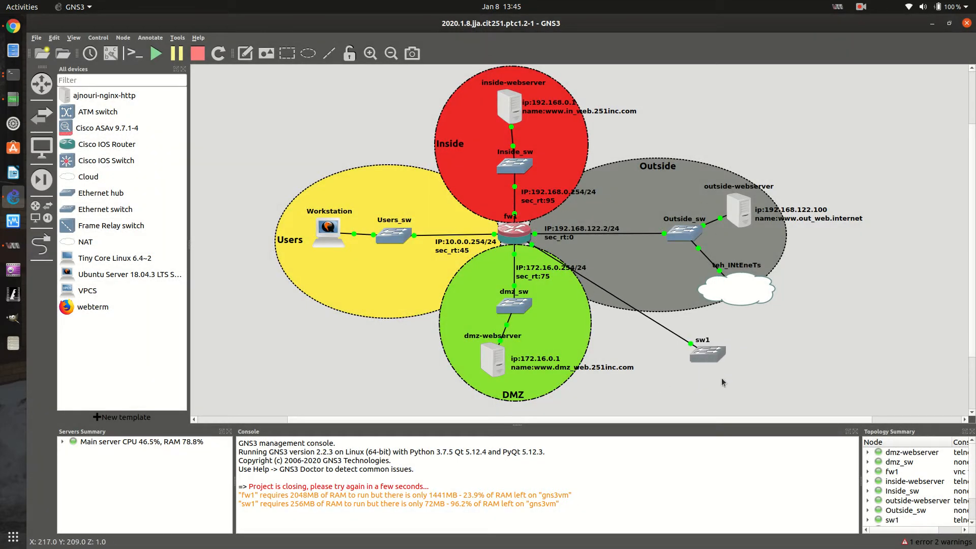
Bring the sw1 console back to the front and move it over the middle of the topology, with a fresh prompt
right_click(709, 352)
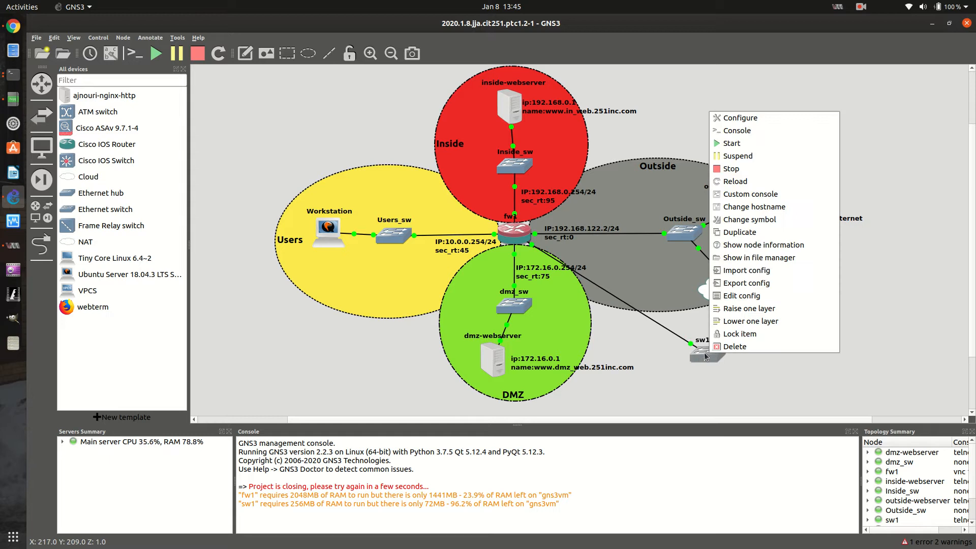
left_click(11, 83)
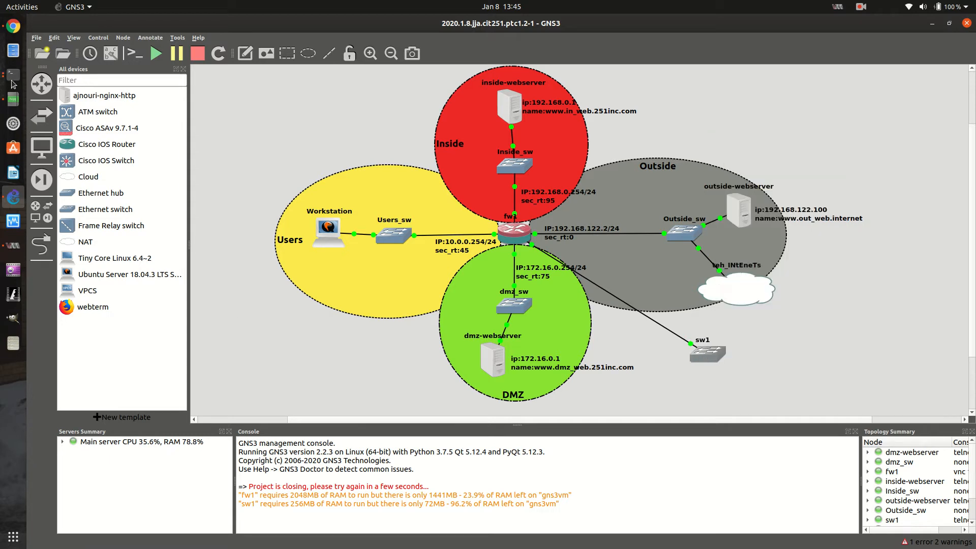
left_click(13, 81)
left_click_drag(176, 45, 325, 124)
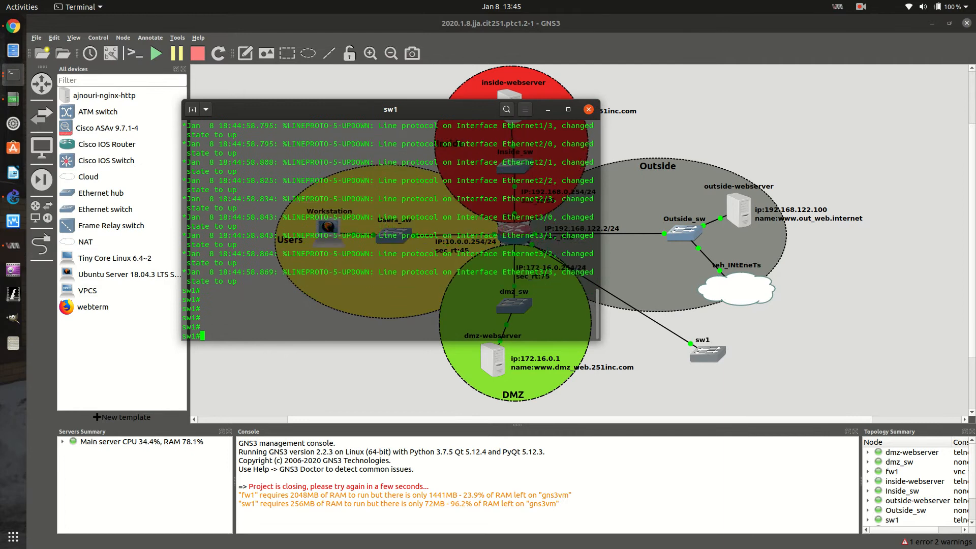
key("Return")
key("Return")
key("Return")
Enter global configuration mode on sw1 with config t, and leave it with exit
type("conifg t")
key("Return")
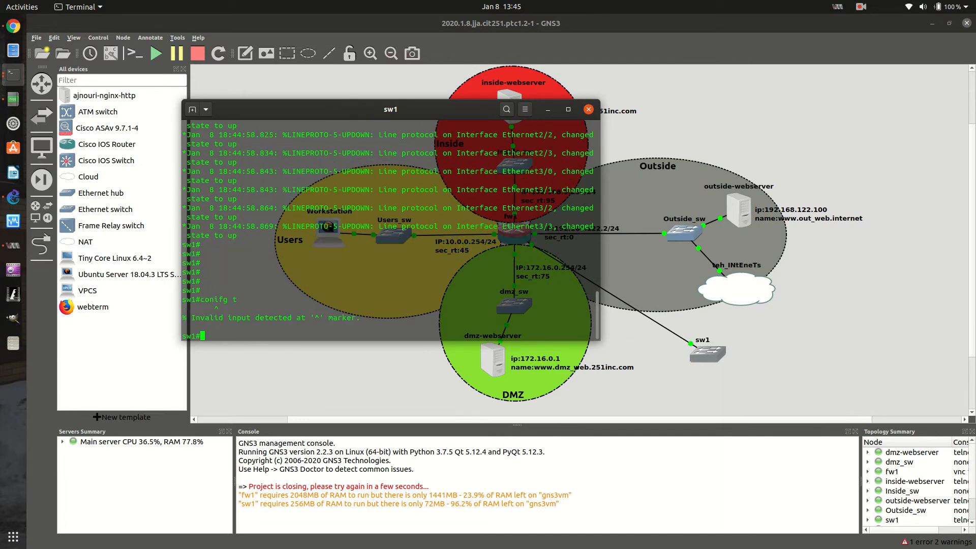
type("config t")
key("Return")
type("end")
key("Return")
Page through the running configuration of sw1 with sh run, and log out of the console session with exit
type("sh run")
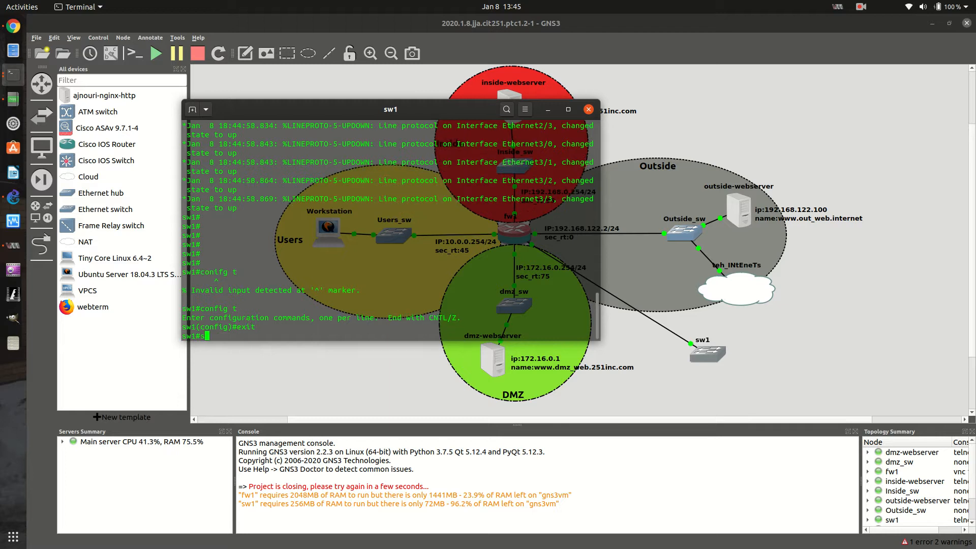
key("Return")
key("space")
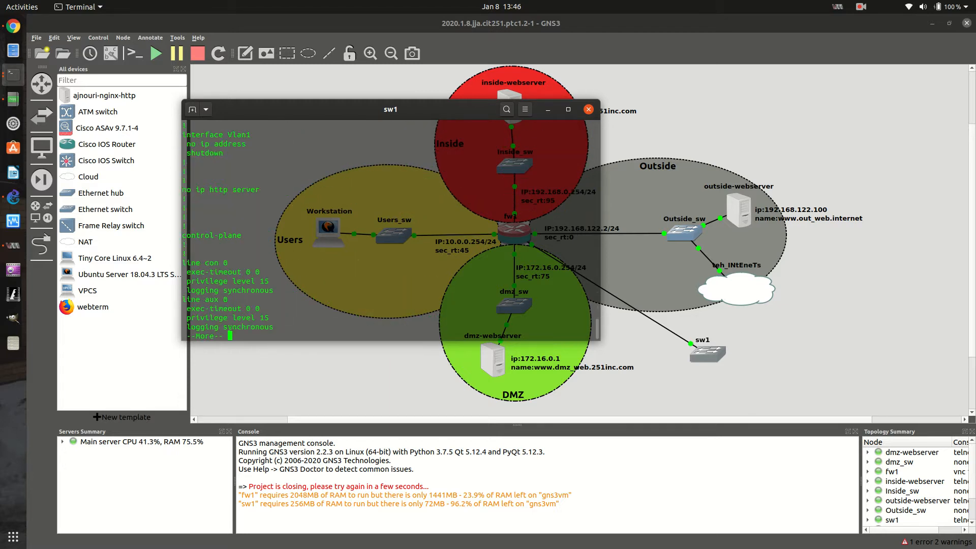
key("BackSpace")
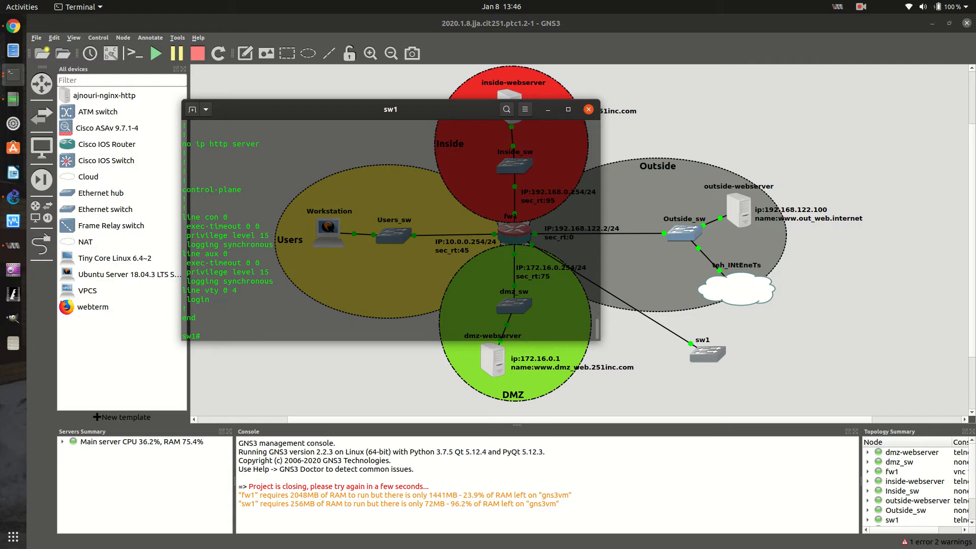
type("exit")
key("Return")
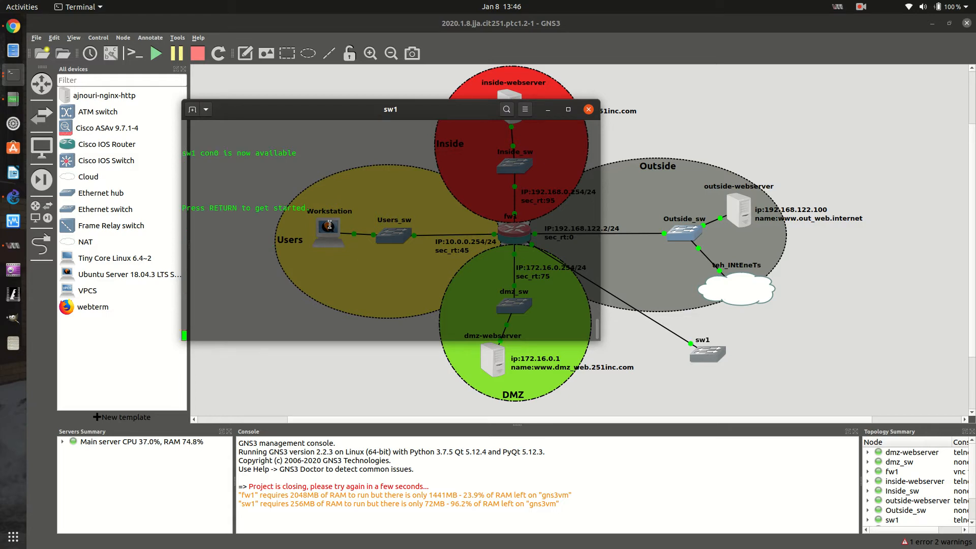
Close the sw1 console and look over the Ubuntu Server, VPCS and webterm templates in the device list
left_click(590, 110)
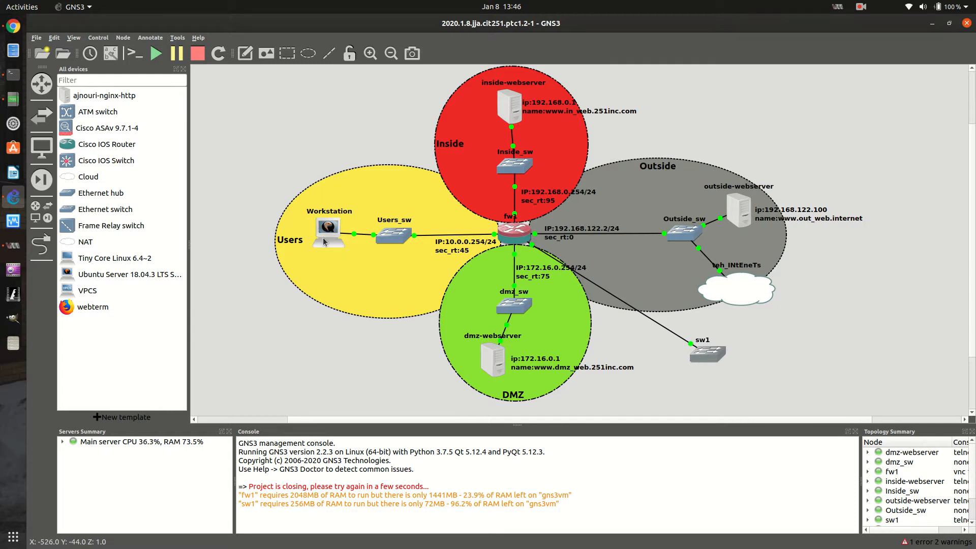
left_click(100, 276)
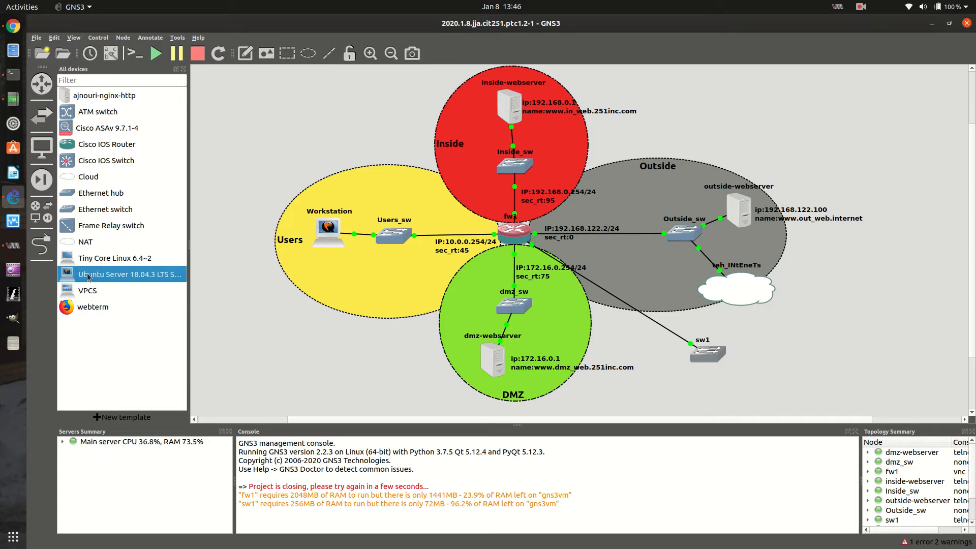
left_click(79, 293)
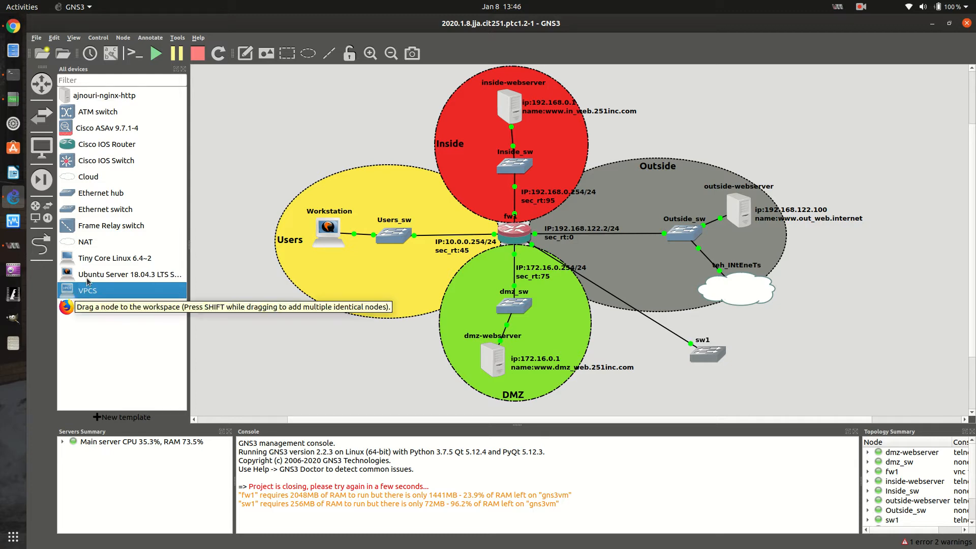
left_click(75, 312)
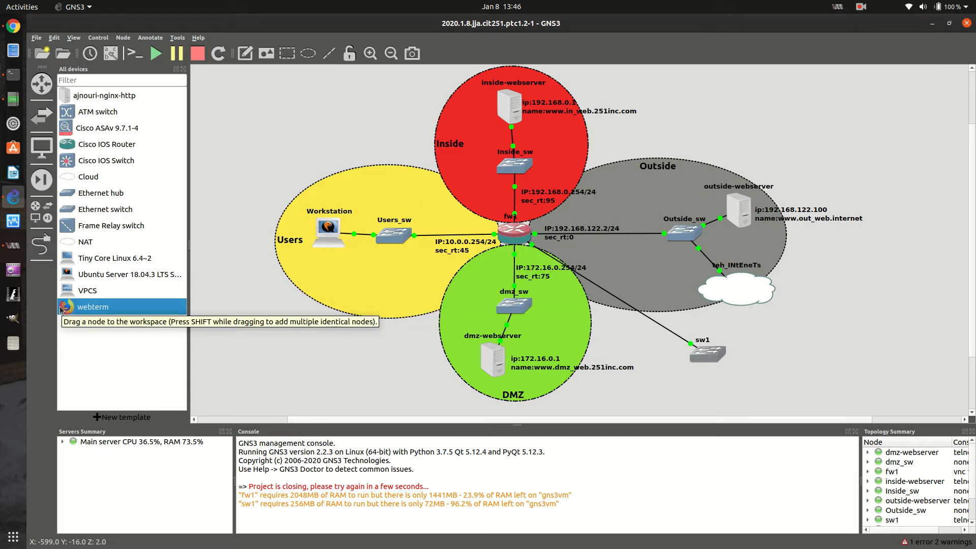
left_click(94, 294)
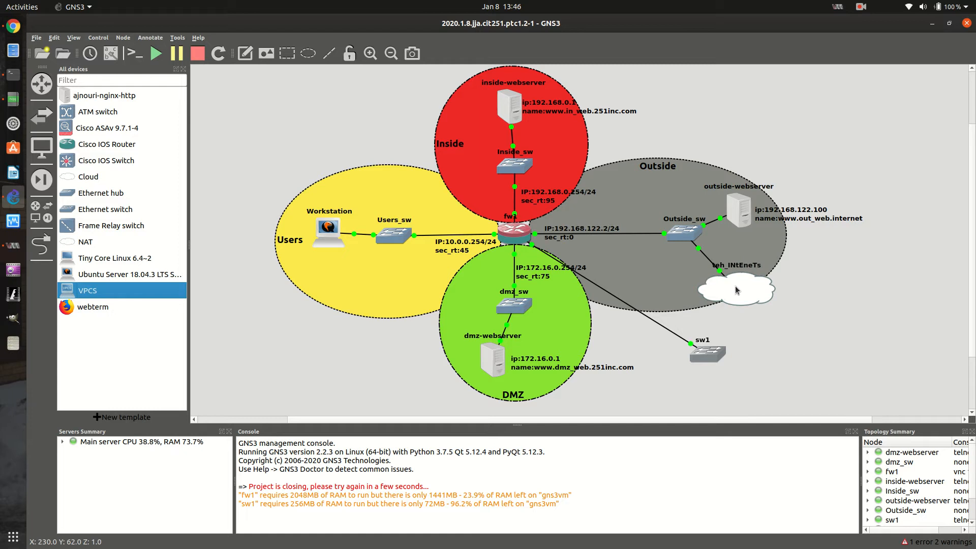
Open the Workstation node's graphical console and start a terminal on its desktop
double_click(330, 230)
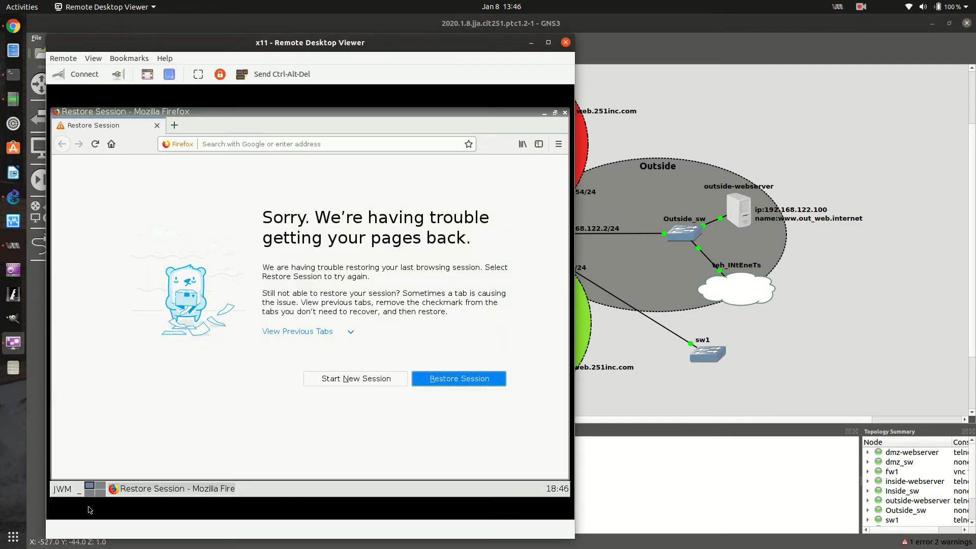
left_click(63, 488)
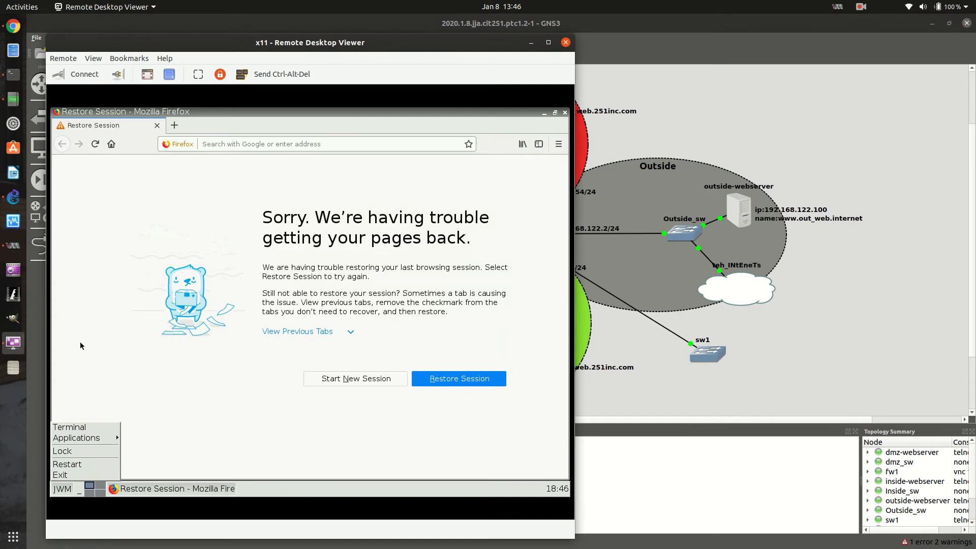
left_click(82, 428)
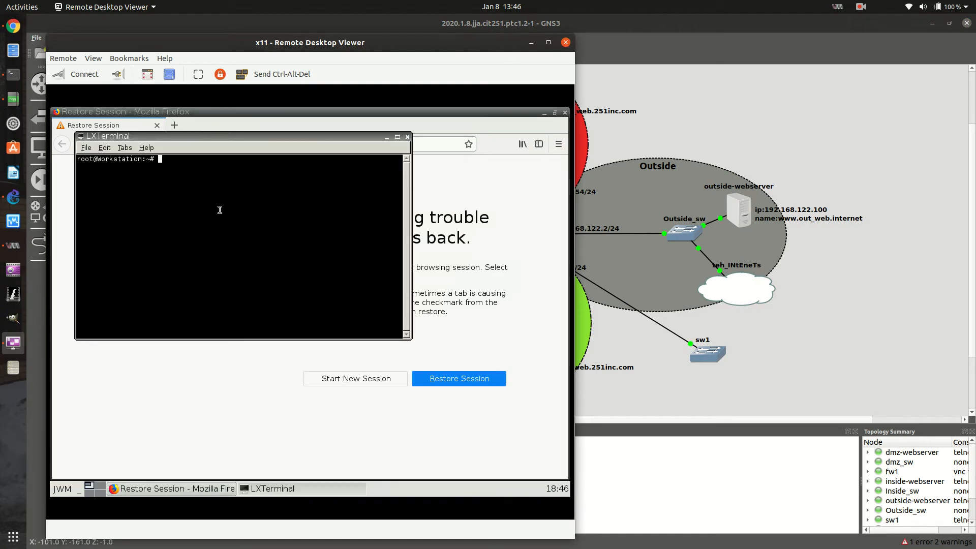
Ping 1.1.1.1 from the Workstation terminal, stop the ping after a few replies, and close the remote desktop viewer
type("ping 1.1.1.1")
key("Return")
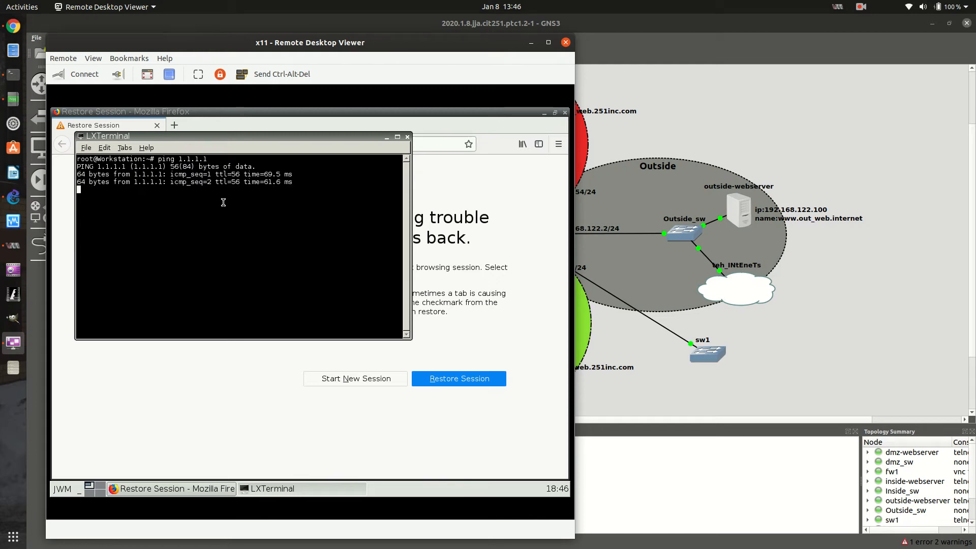
key("ctrl+c")
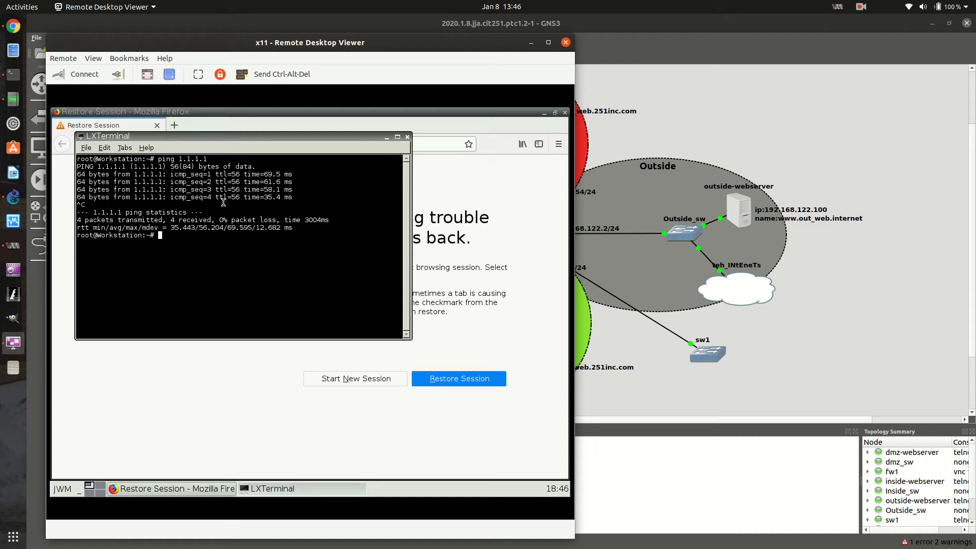
left_click(566, 43)
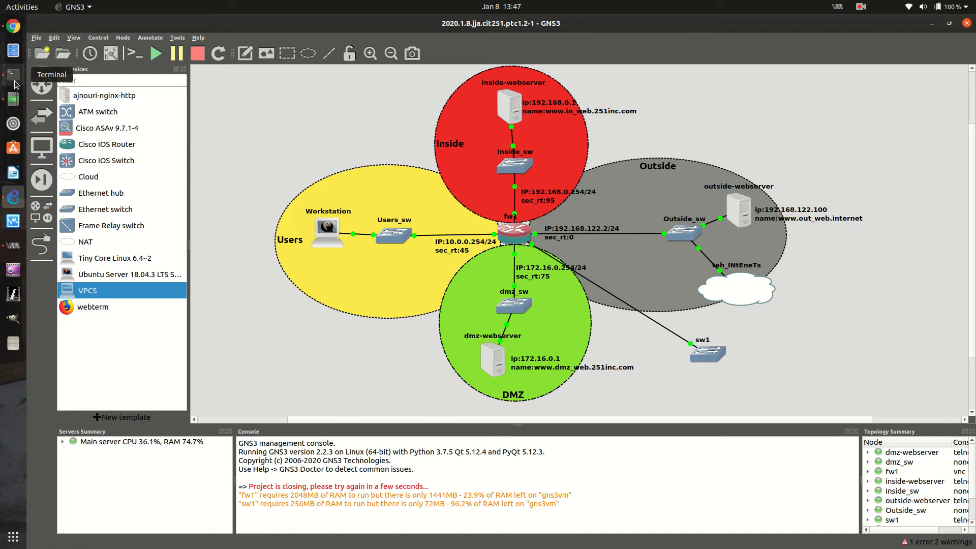
Exit GNS3 with confirmation, and close the VirtualBox Manager window opened by mistake
left_click(967, 23)
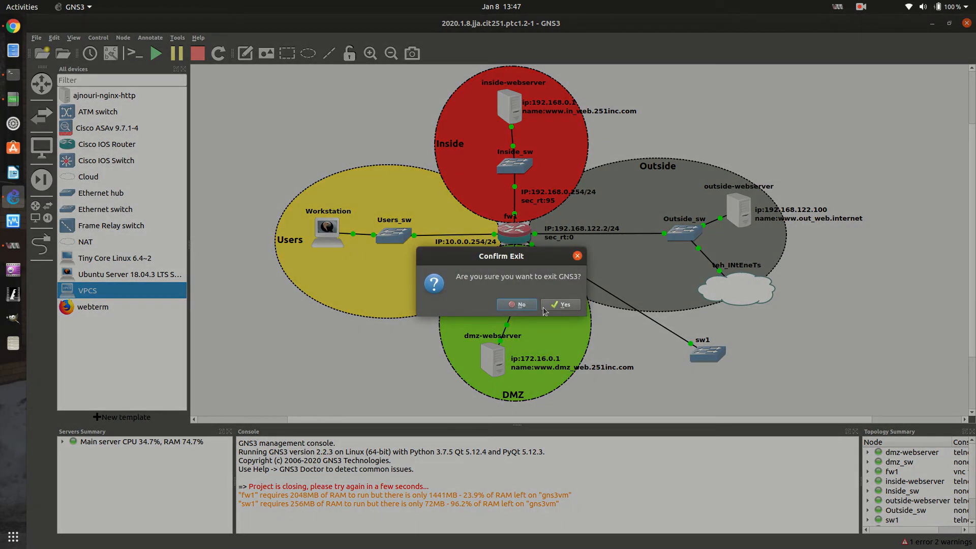
left_click(545, 307)
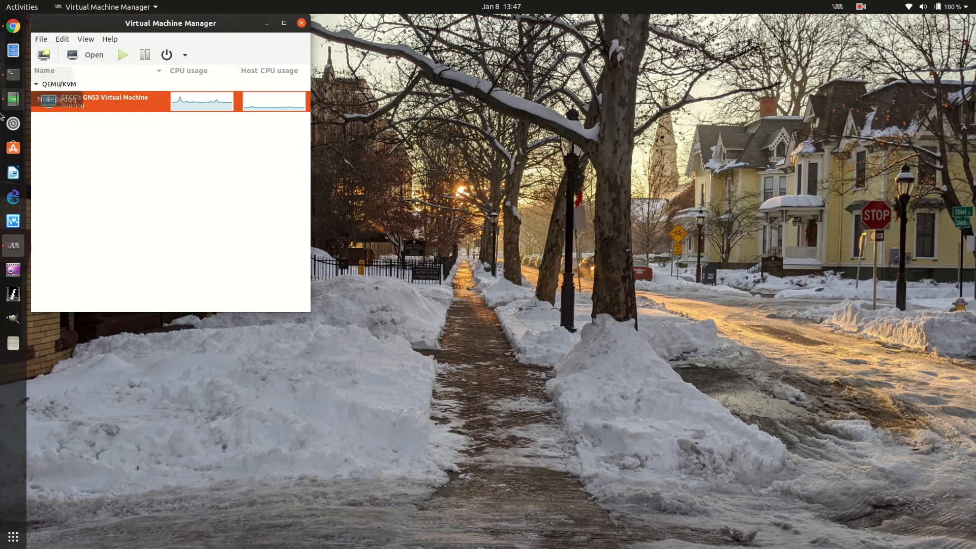
left_click(5, 219)
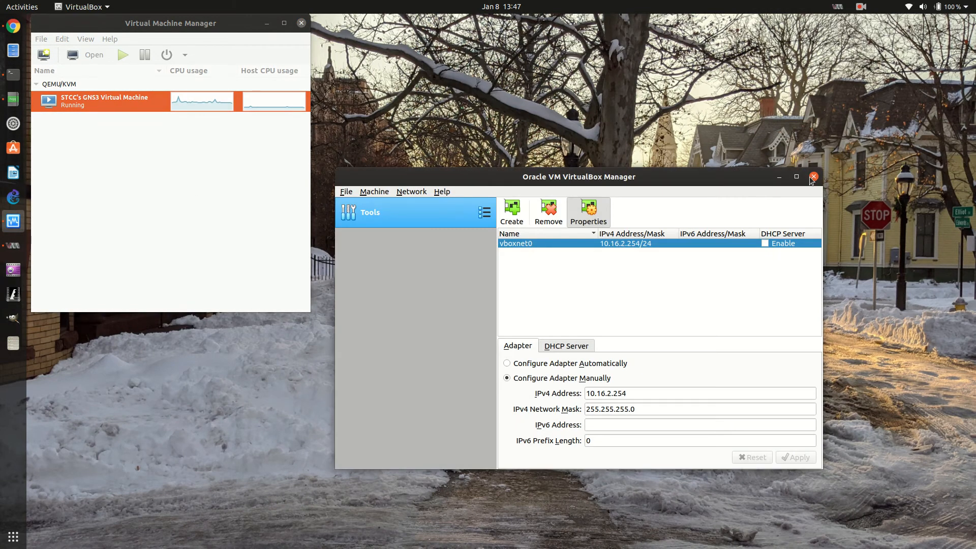
left_click(813, 177)
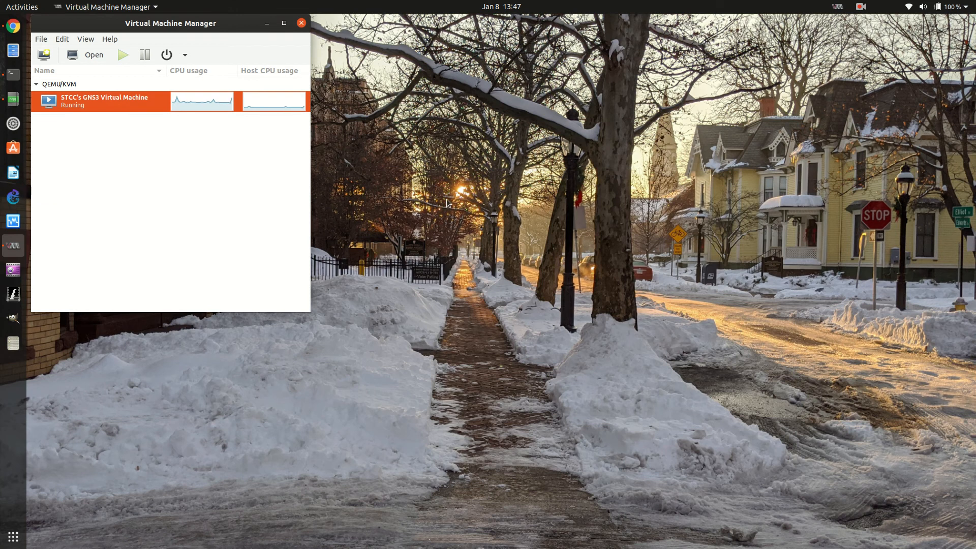
Relaunch GNS3 using the default profile
left_click(483, 276)
left_click(482, 277)
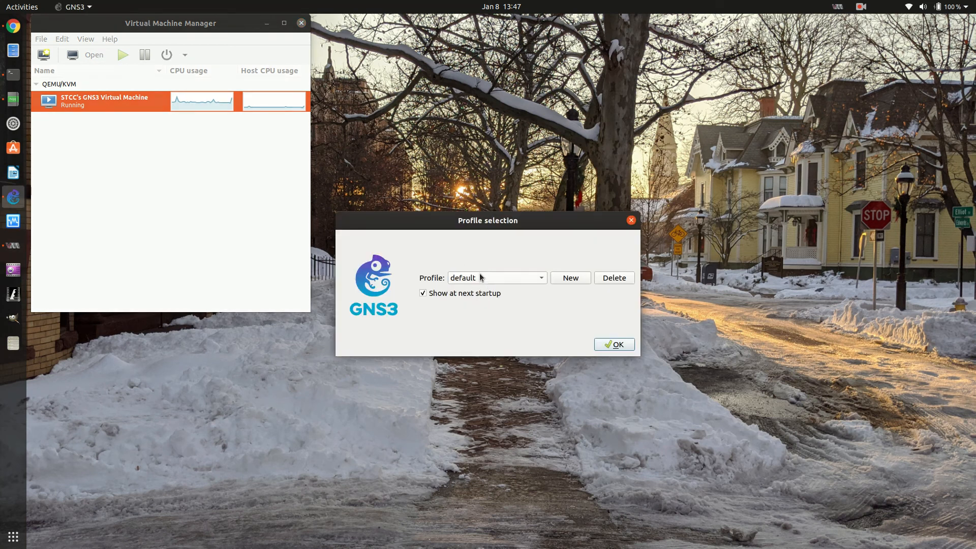
left_click(610, 342)
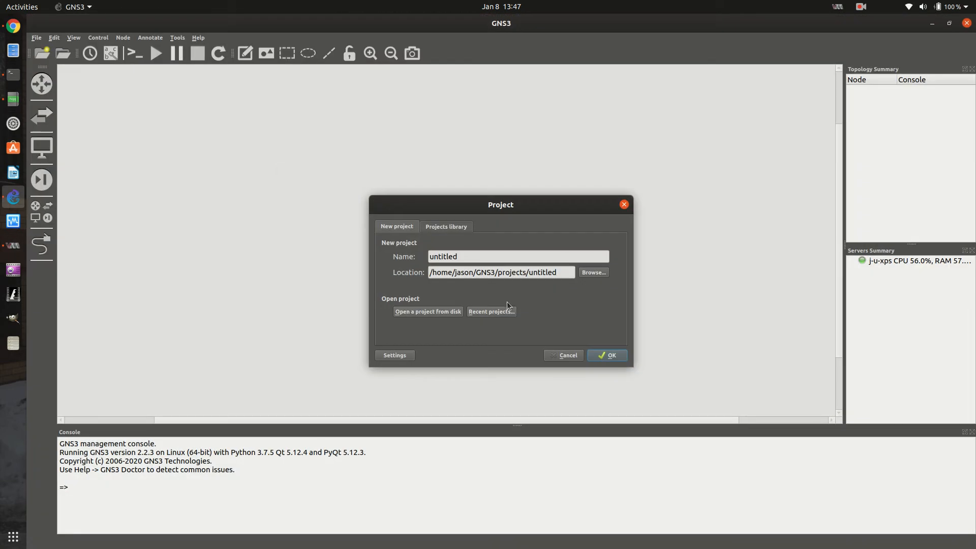
Try to open the test project from the projects library
left_click(441, 227)
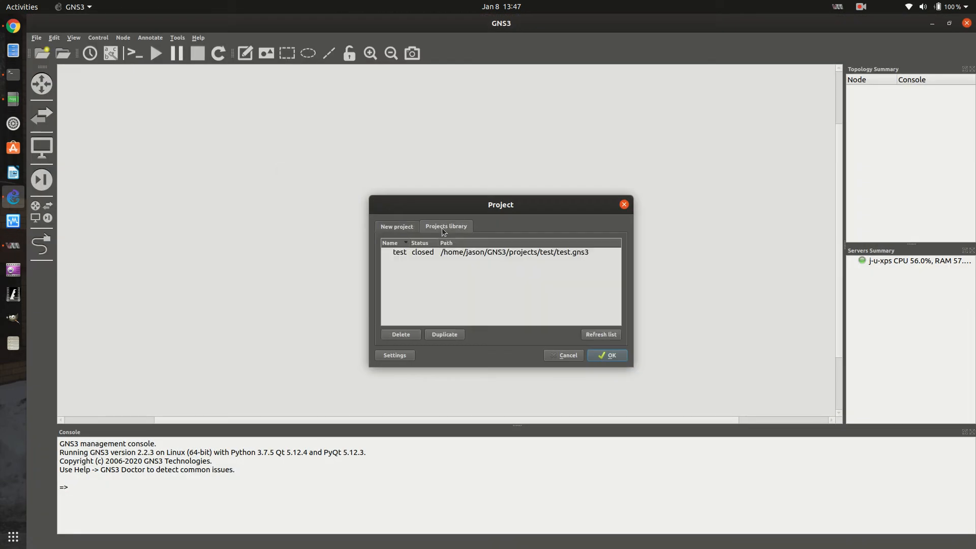
left_click(406, 253)
left_click(618, 356)
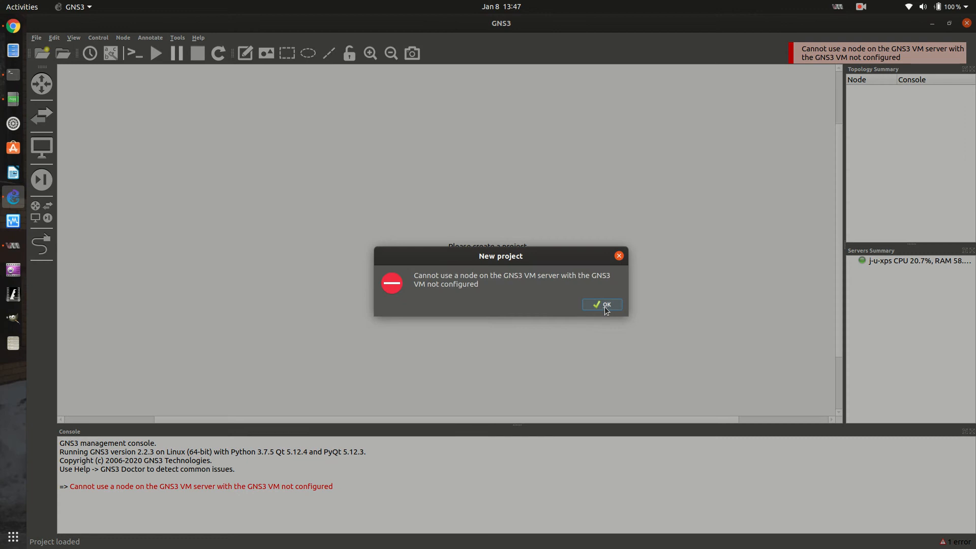
left_click(605, 307)
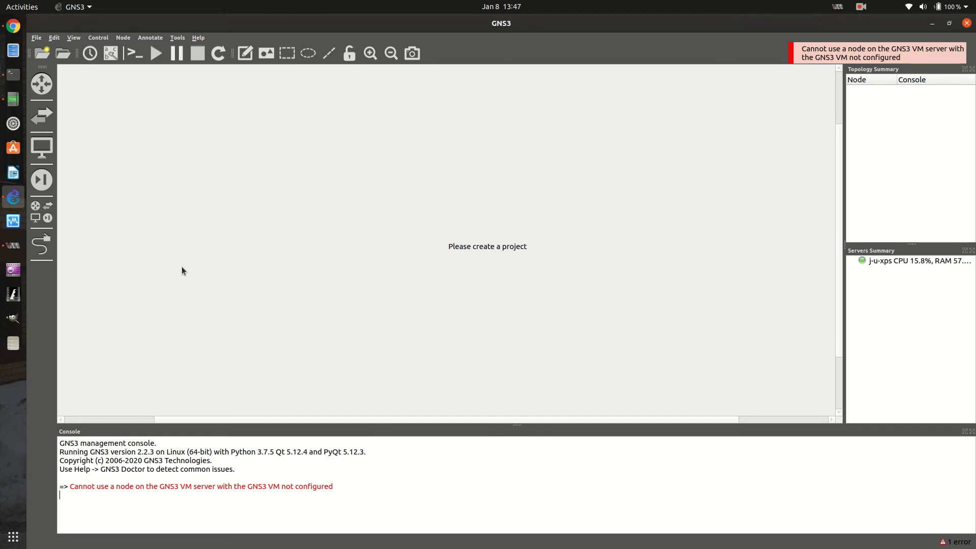
Browse the router templates and try to place wrkL3 and Cisco IOU L3 155-2T on the workspace
left_click(41, 83)
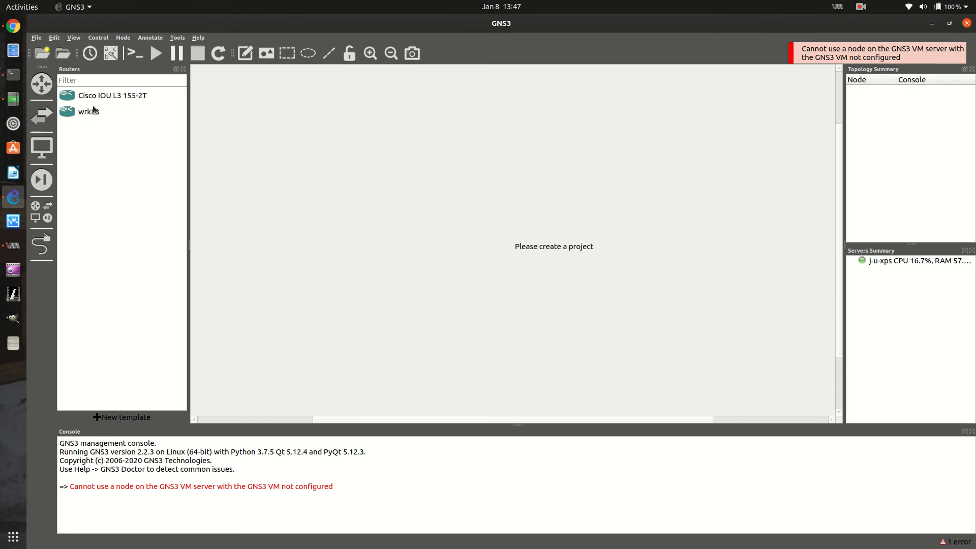
left_click(80, 116)
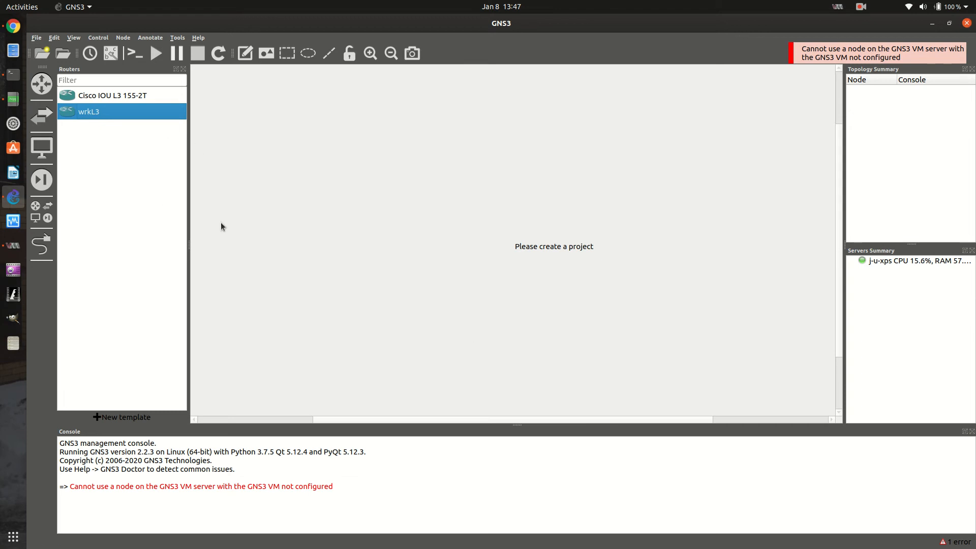
left_click_drag(75, 111, 610, 133)
left_click_drag(94, 97, 571, 138)
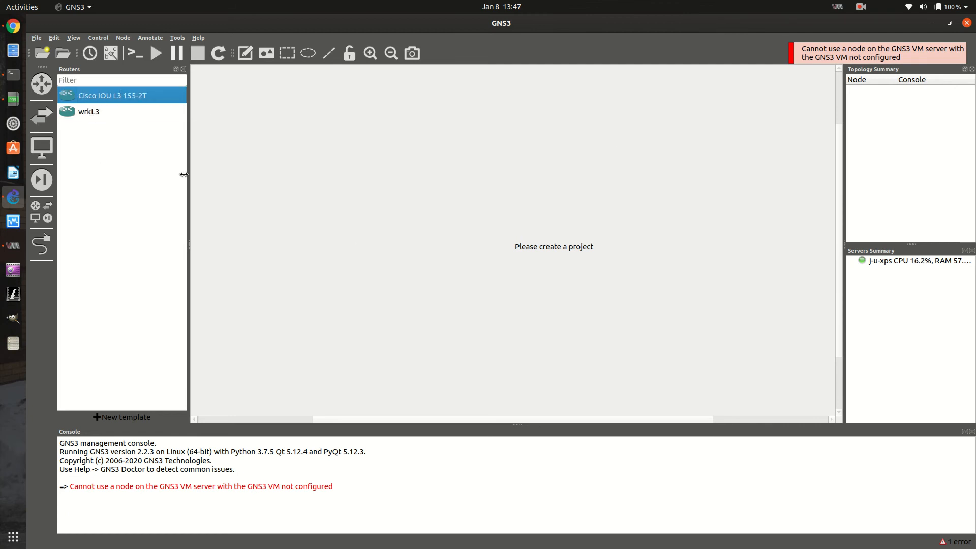
Look over the switch templates, the full device list including IPFire 2.19.119, and the local server's entry in the servers summary
left_click(39, 119)
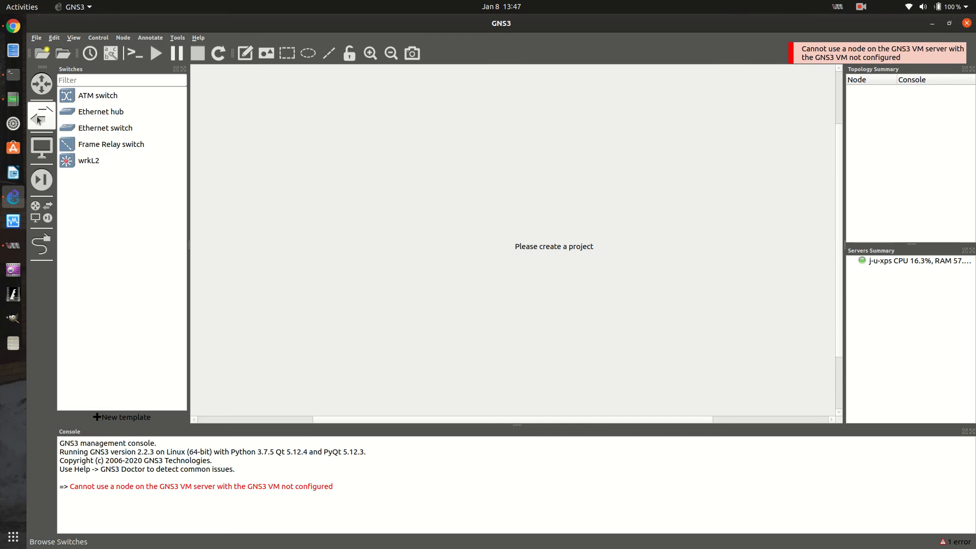
left_click(110, 129)
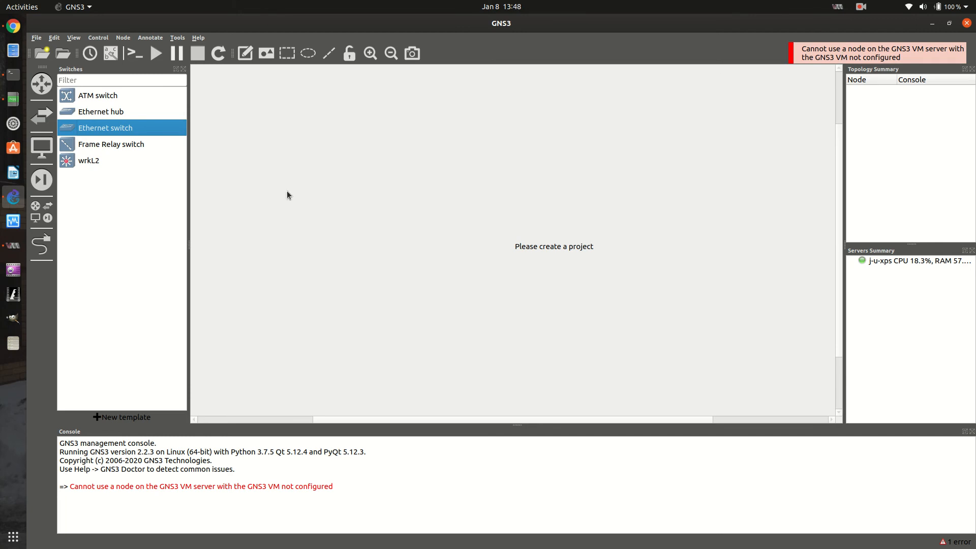
left_click(41, 208)
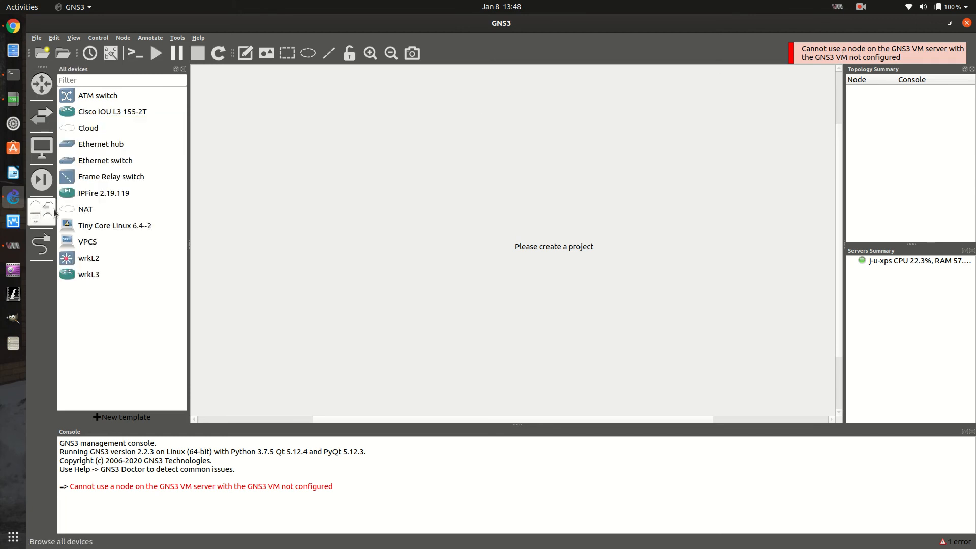
left_click(80, 193)
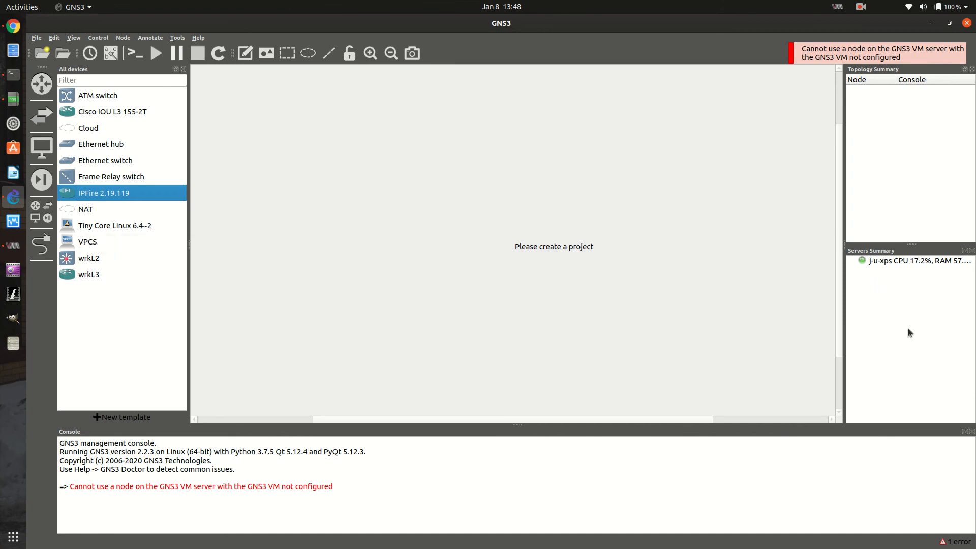
left_click(893, 262)
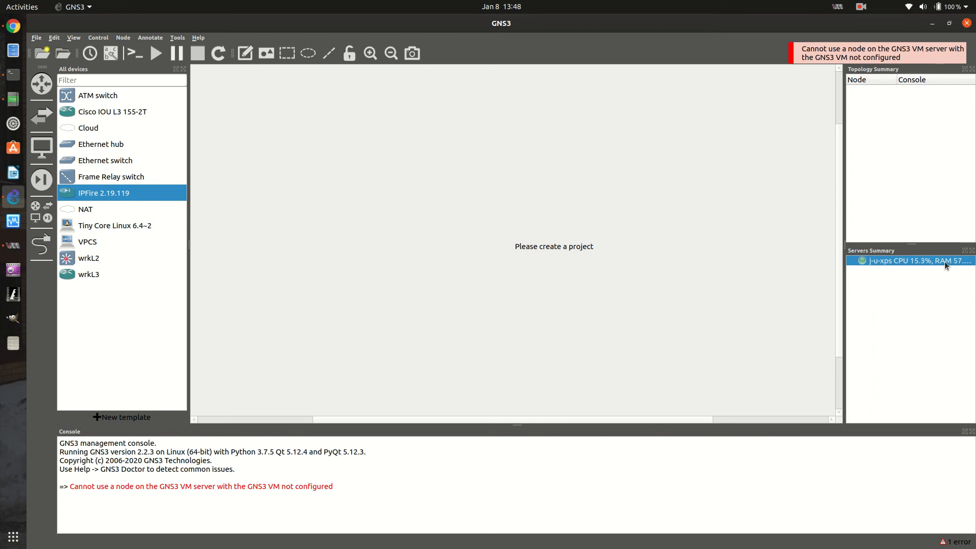
Exit GNS3 and switch to the video to-do notes in Notepadqq
left_click(967, 23)
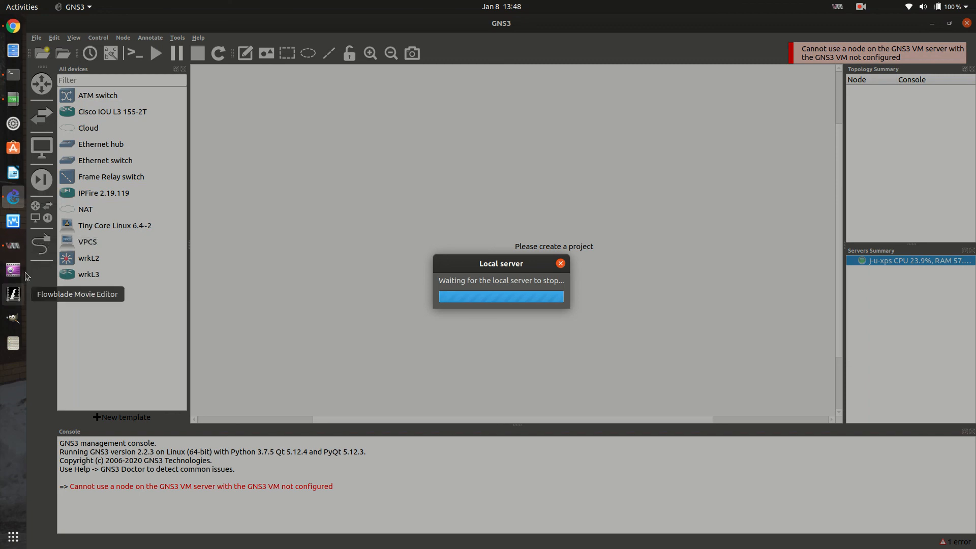
left_click(13, 99)
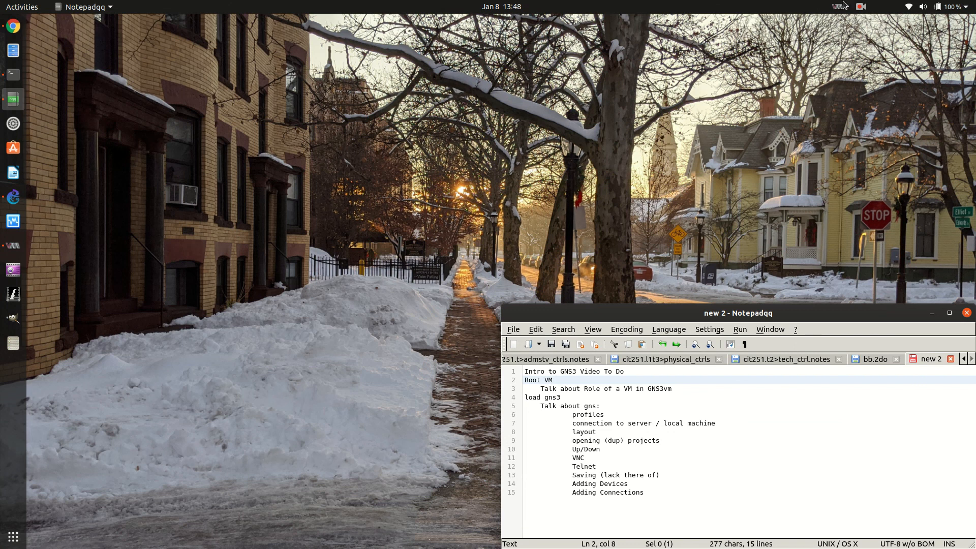
left_click(860, 8)
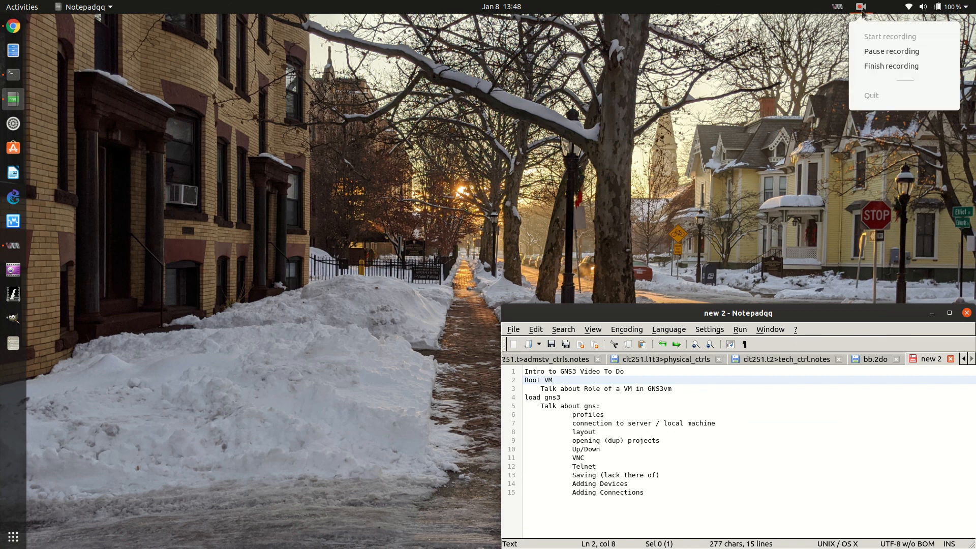